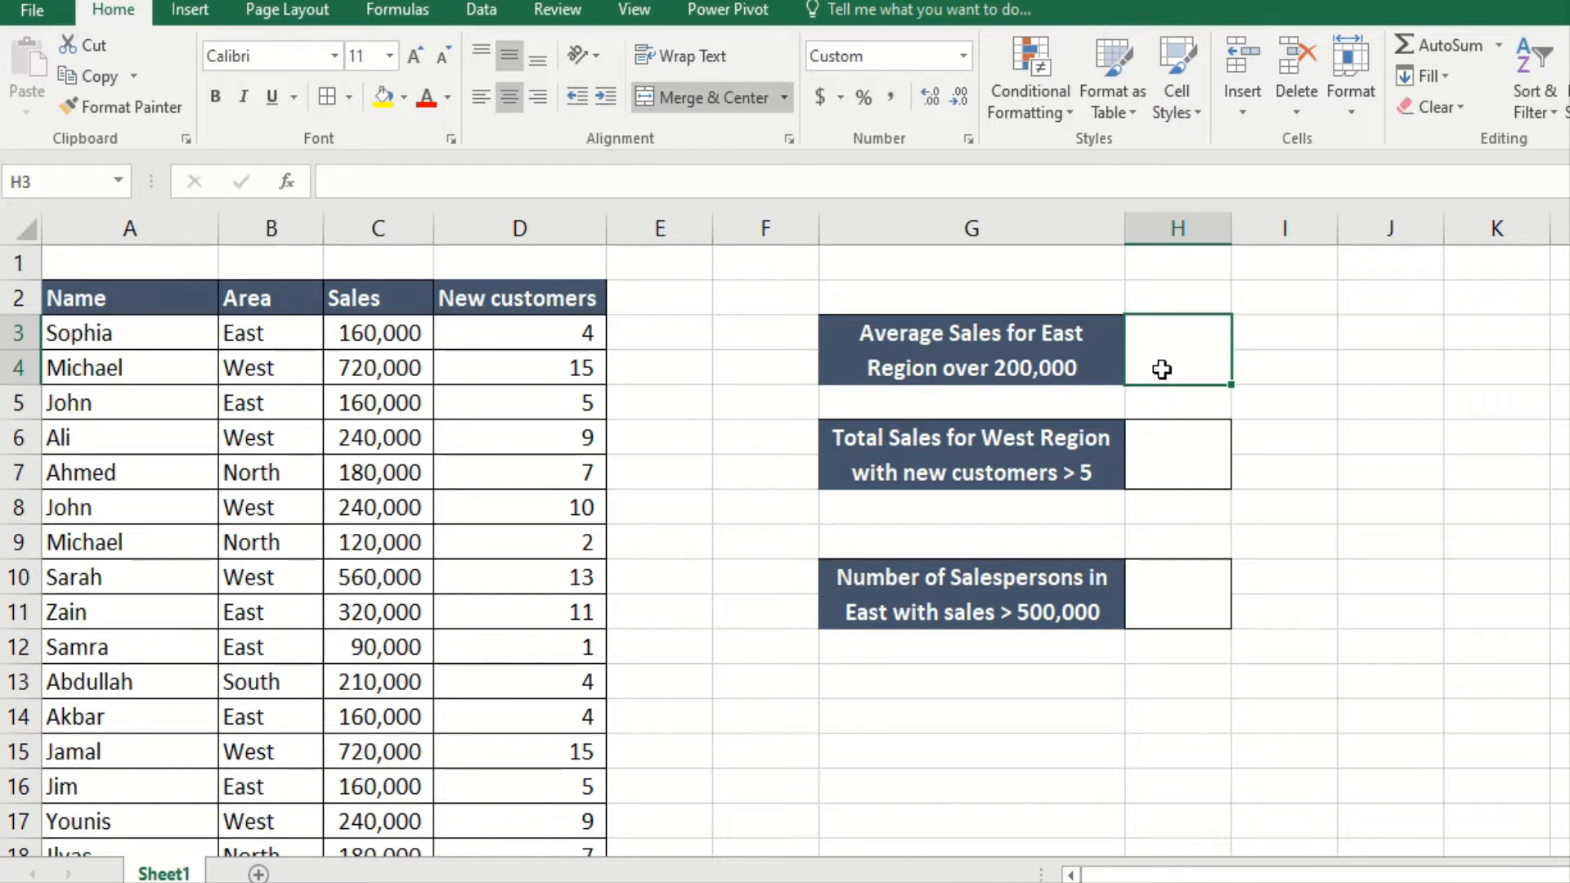
# Step: Type =averageifs( into cell H3 to begin the average-sales formula
pyautogui.write('=')
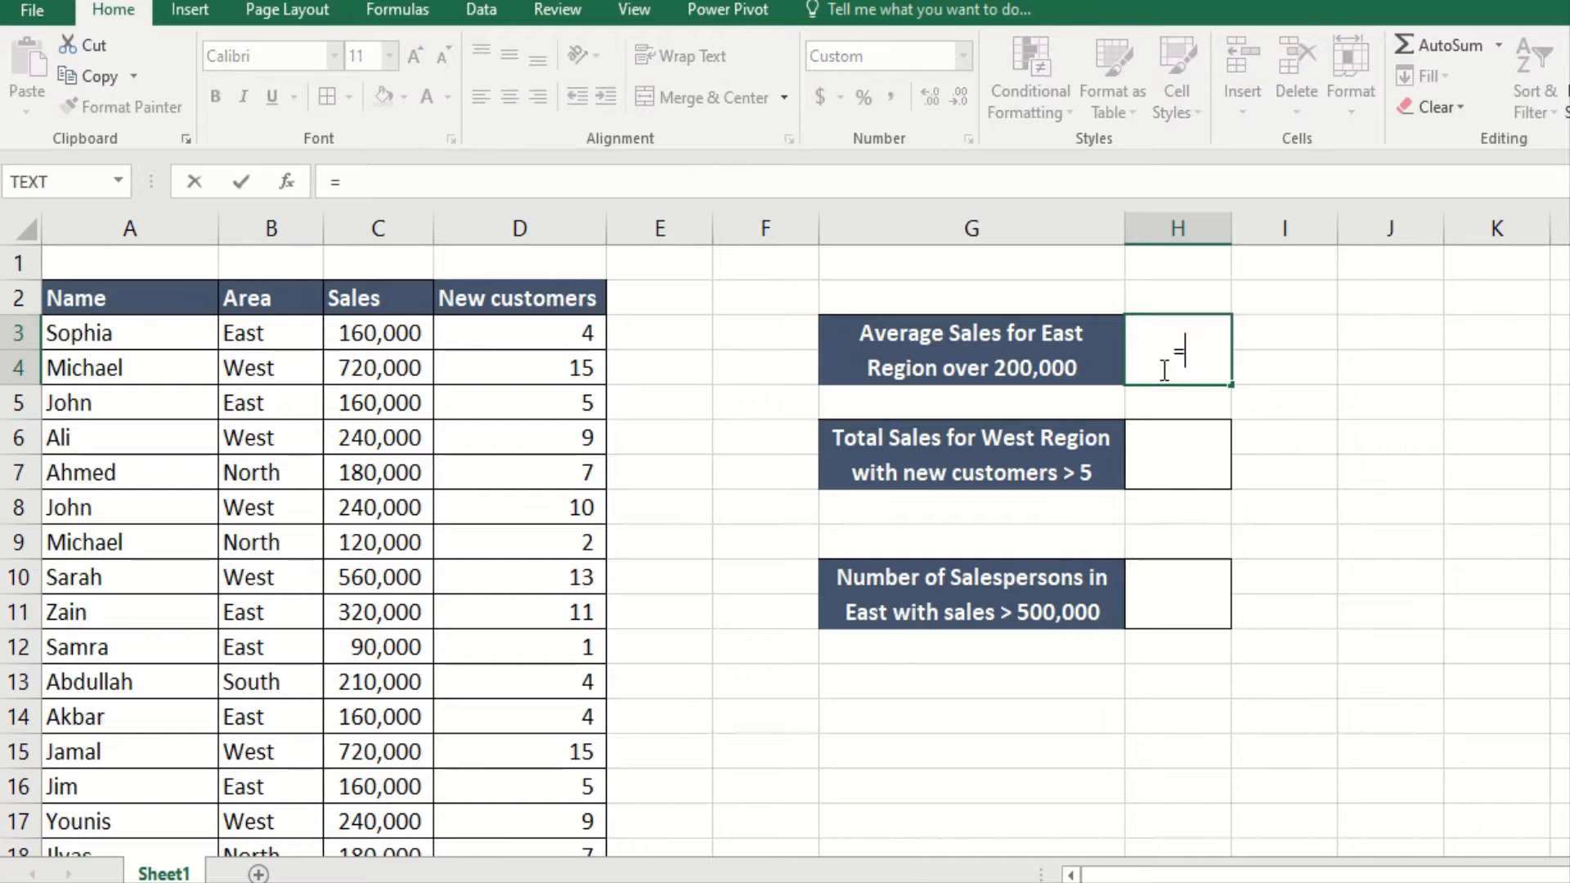
pyautogui.write('a')
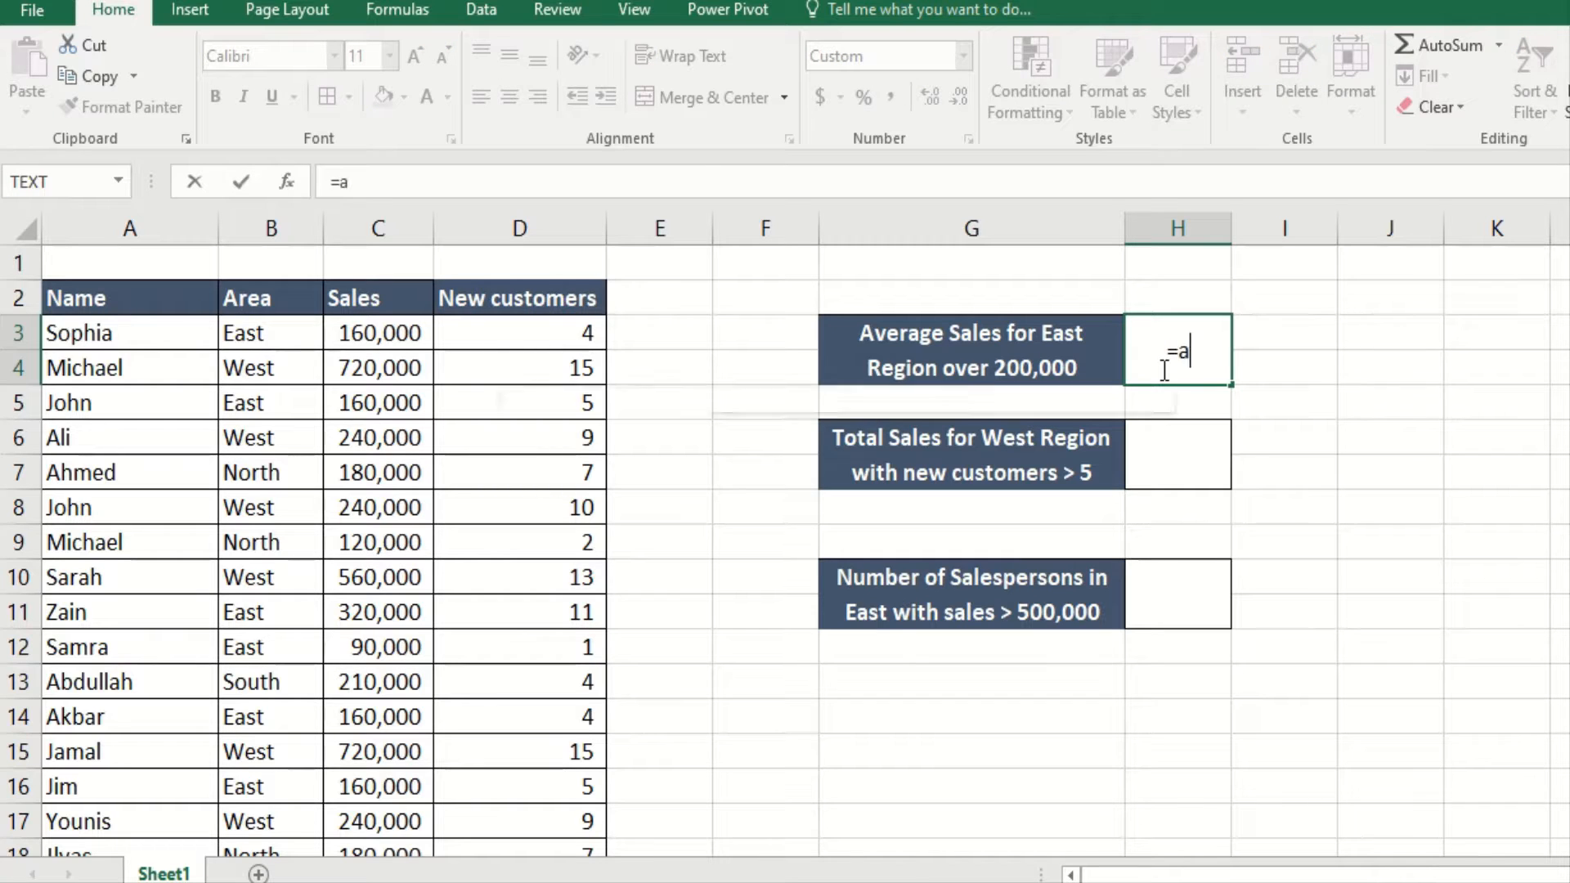
pyautogui.write('verage')
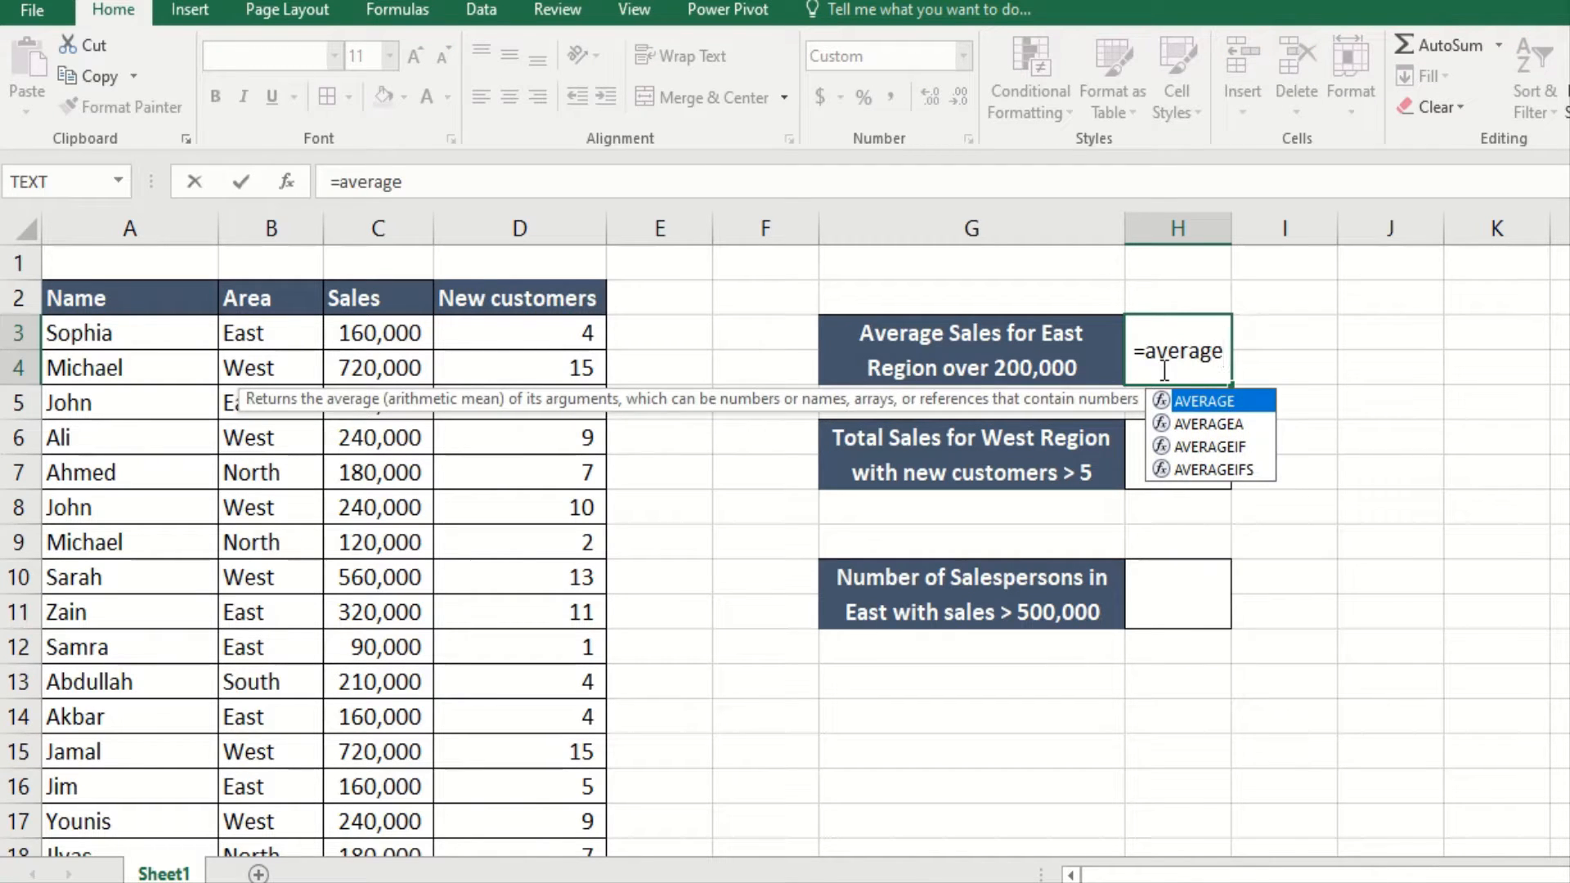
pyautogui.write('if')
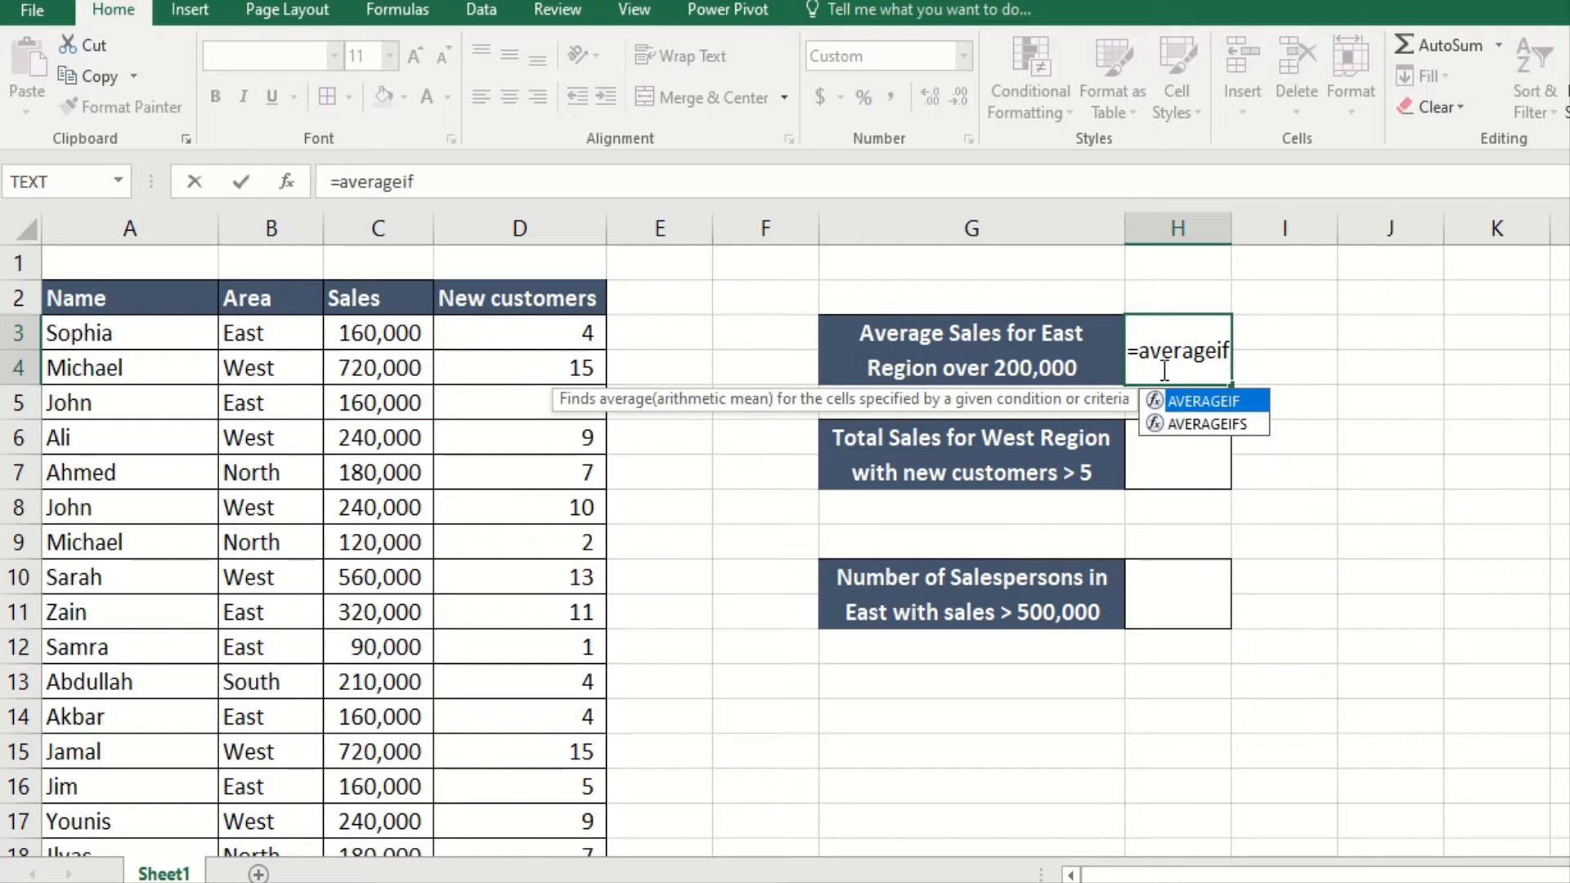
pyautogui.write('s')
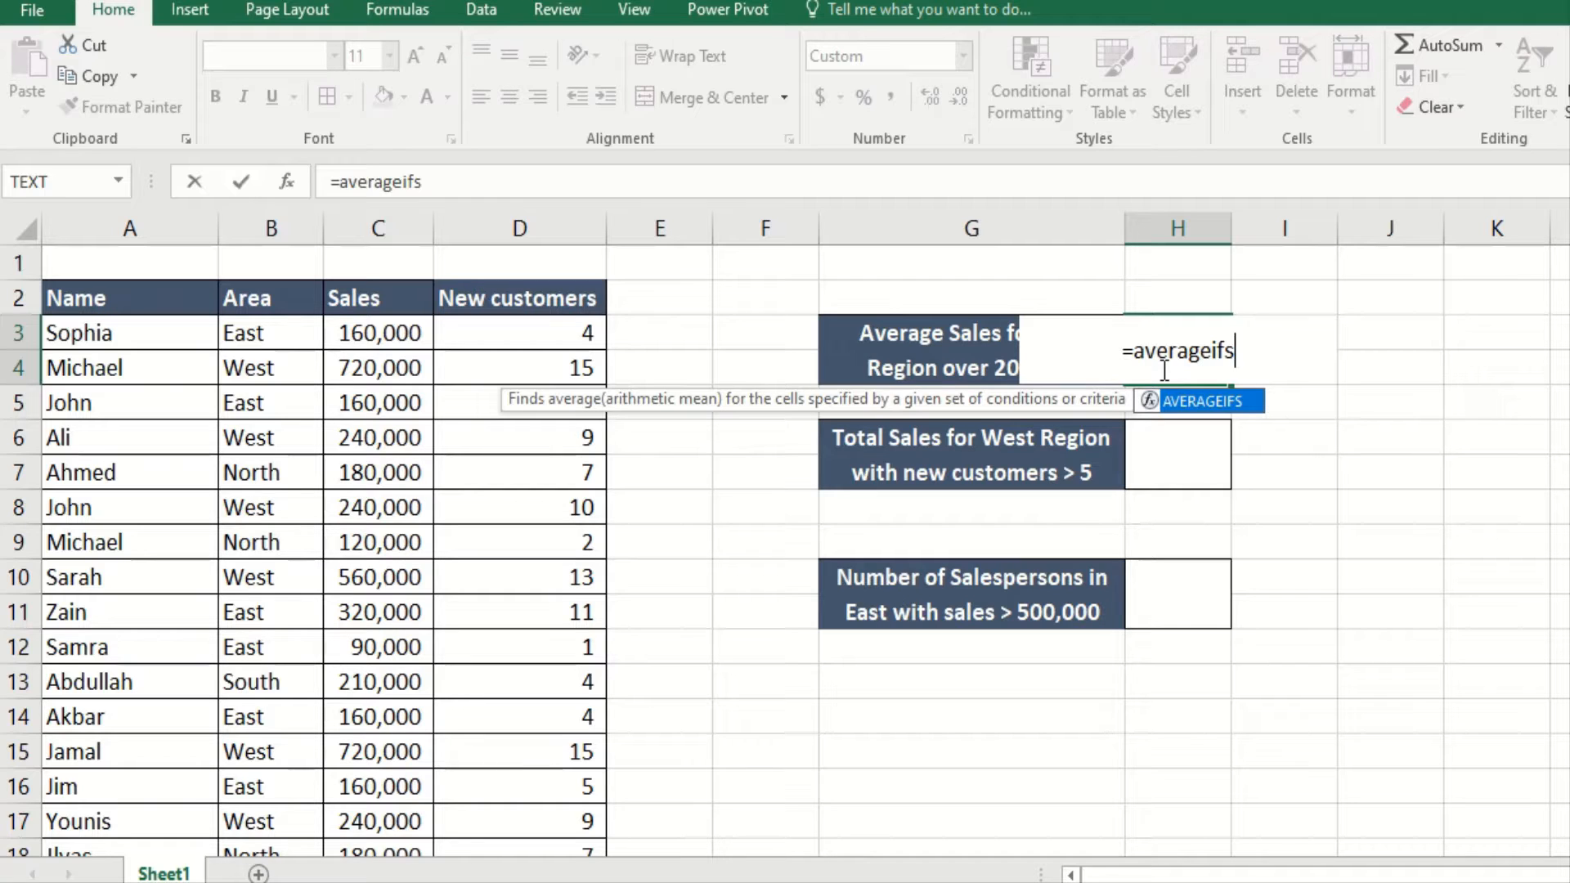
pyautogui.write('(')
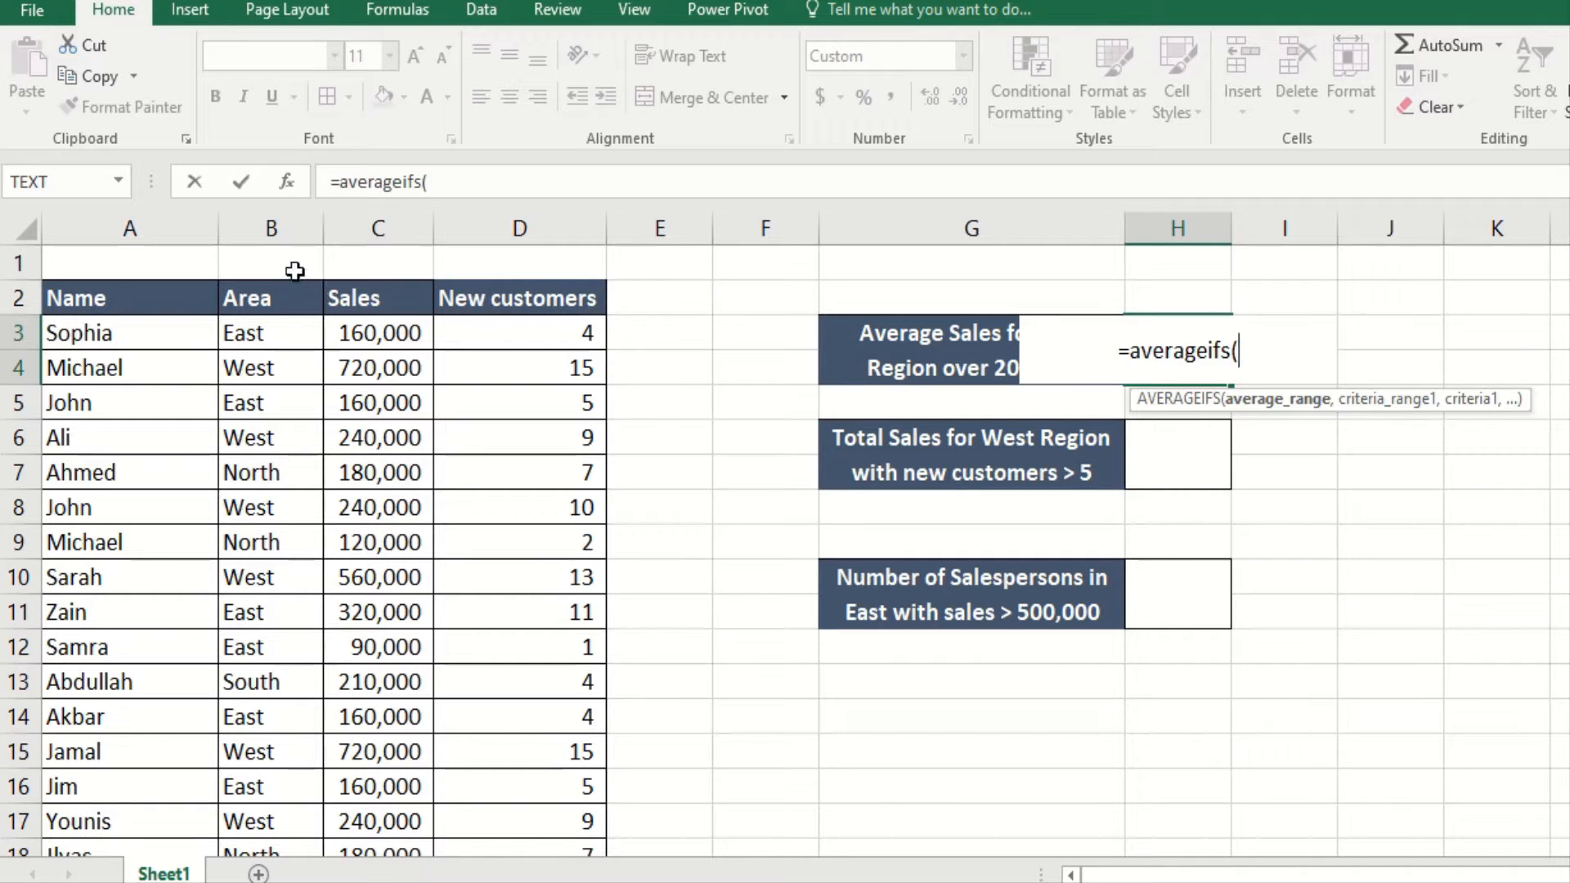
# Step: Open the AVERAGEIFS Function Arguments dialog and set Average_range to the Sales values C3:C24
pyautogui.click(288, 188)
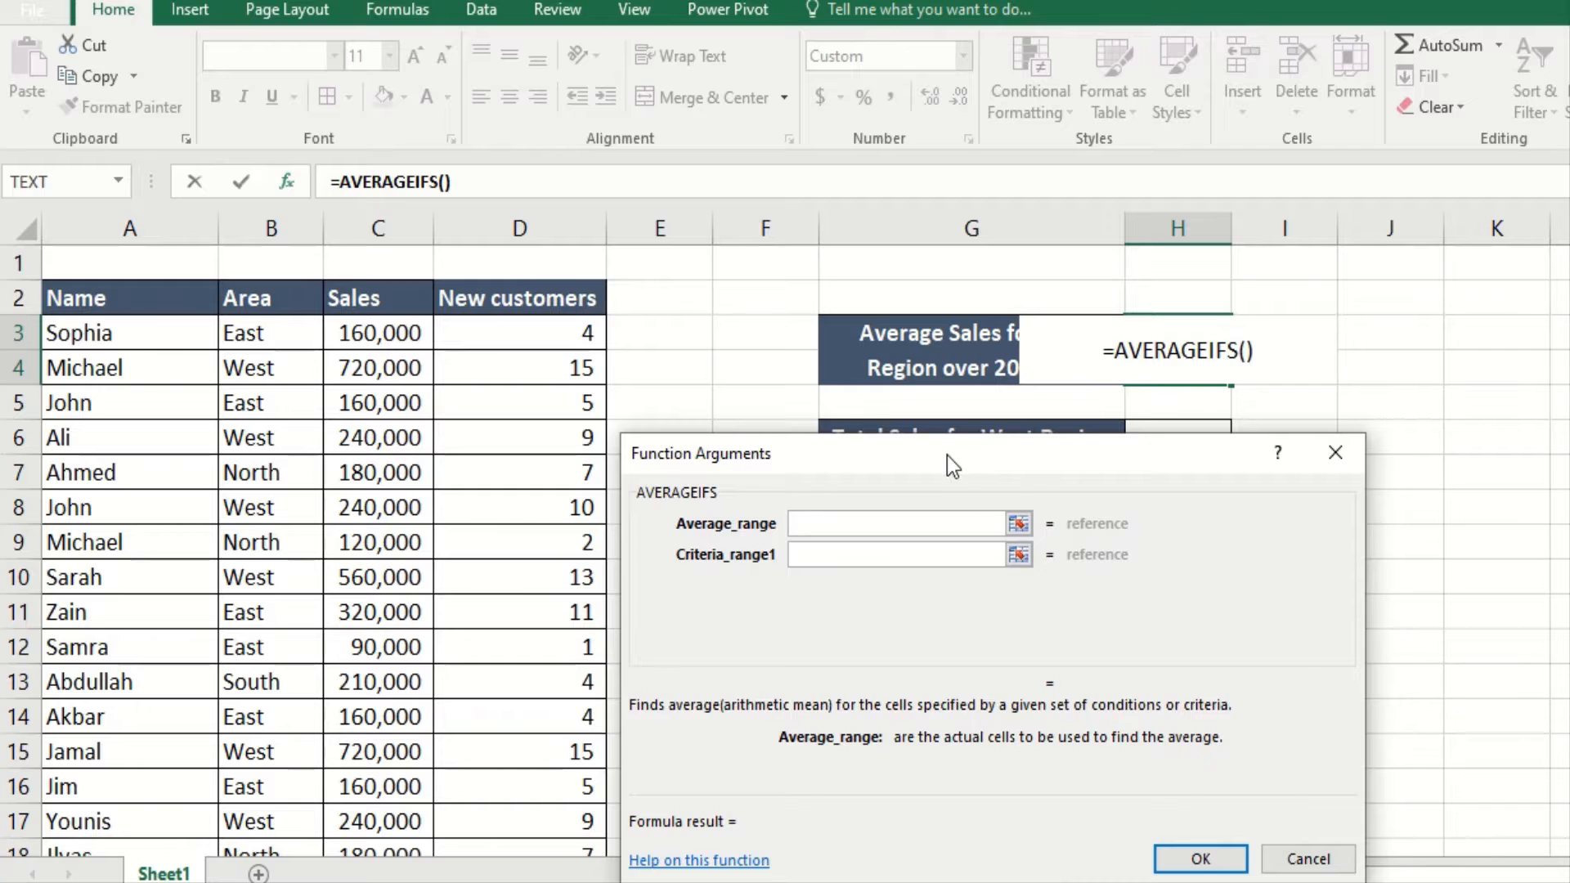
pyautogui.moveTo(947, 455); pyautogui.dragTo(954, 394)
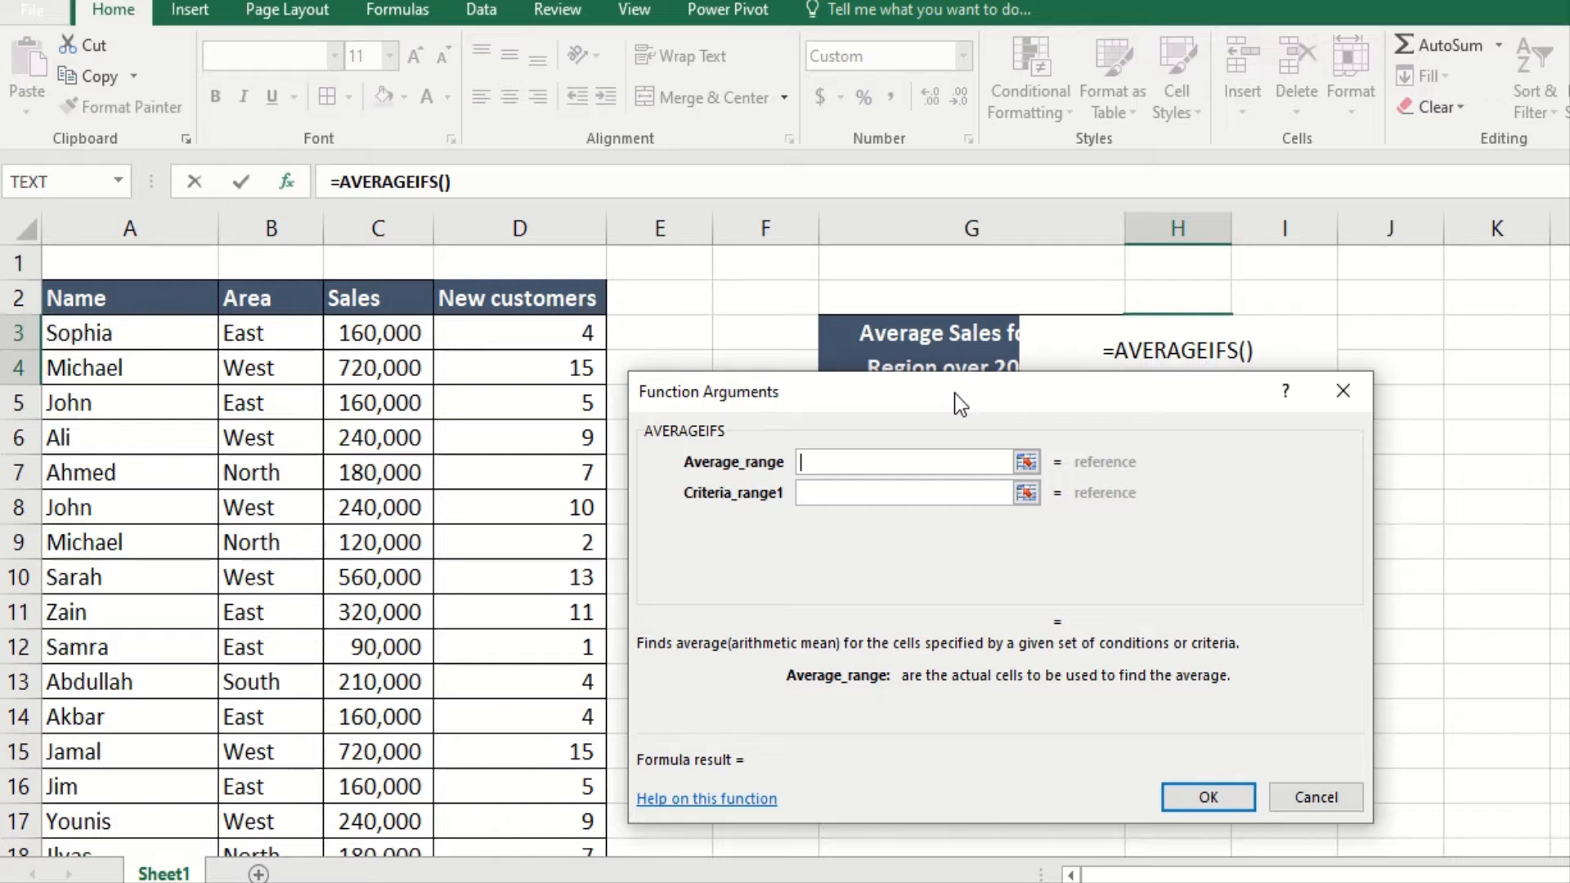
pyautogui.click(371, 338)
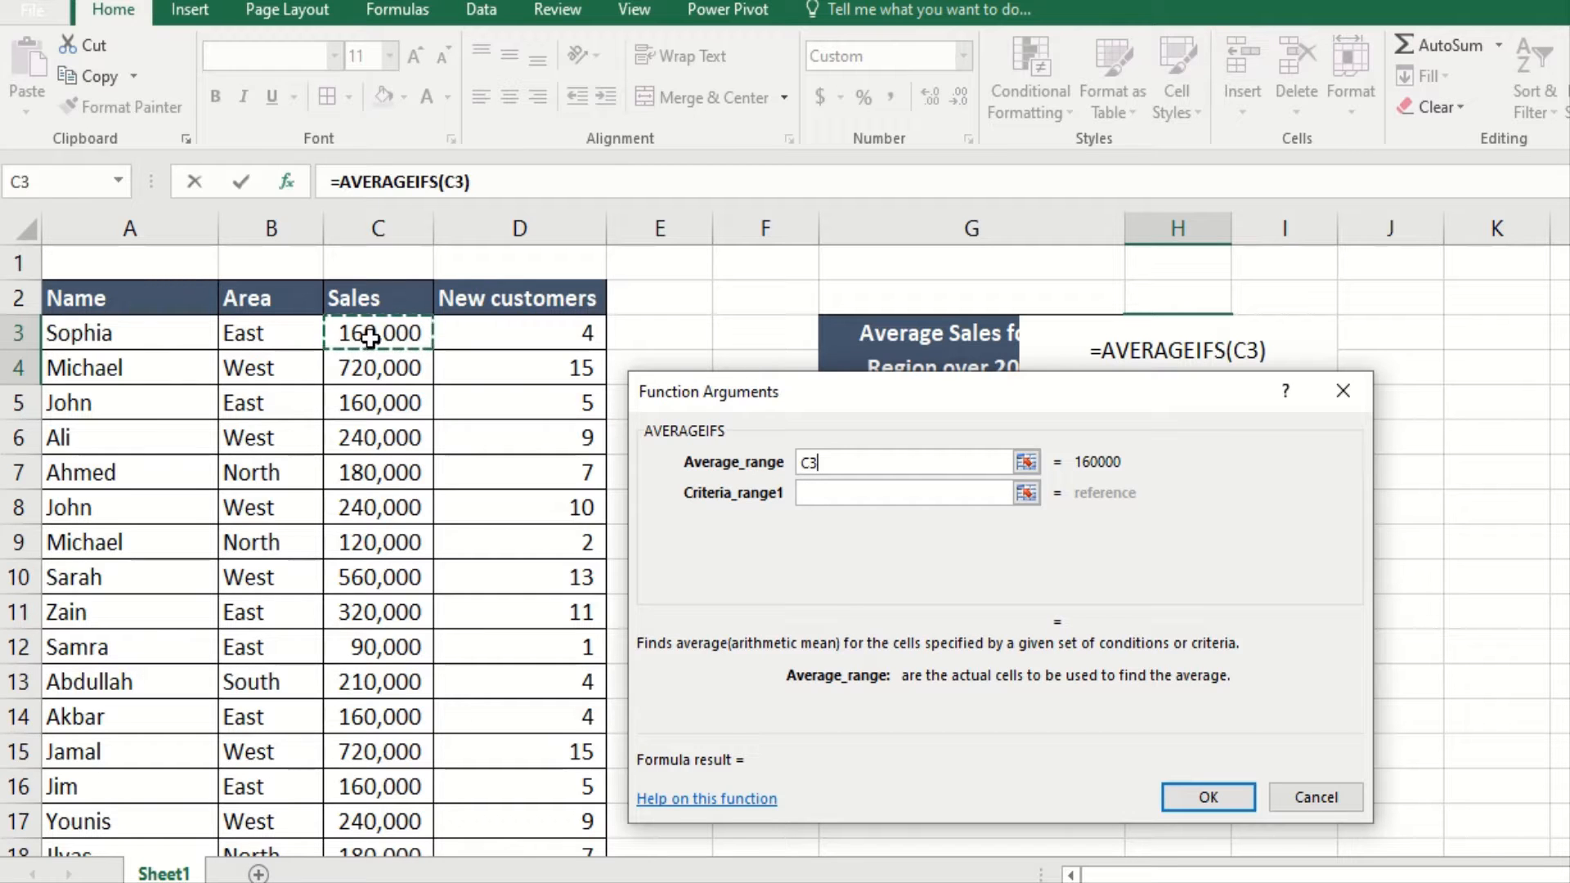
pyautogui.write(':C24')
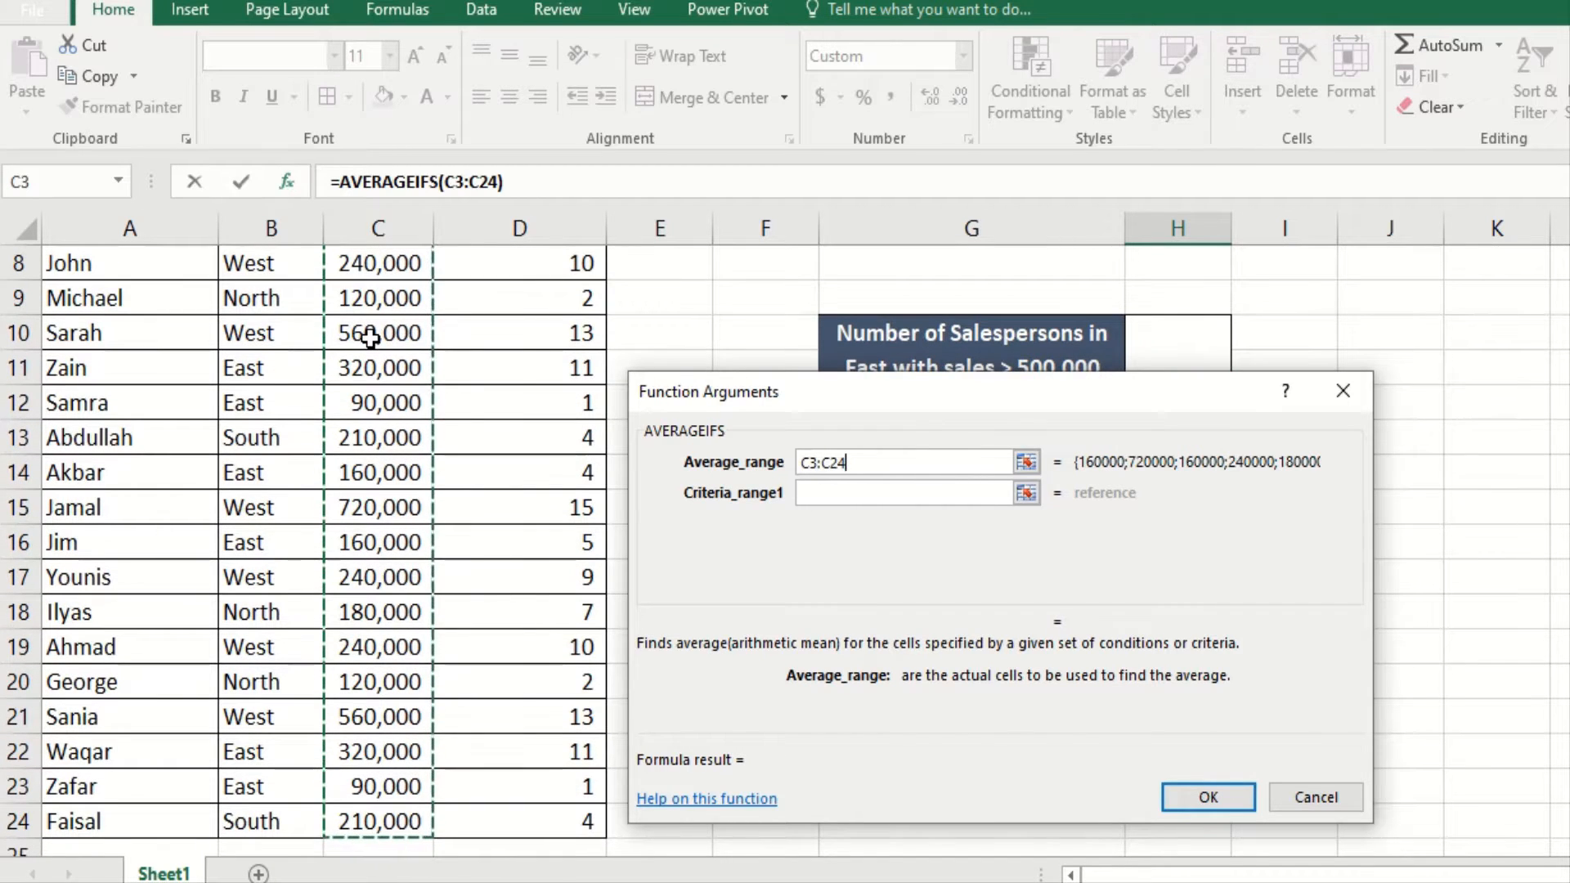
pyautogui.write(')')
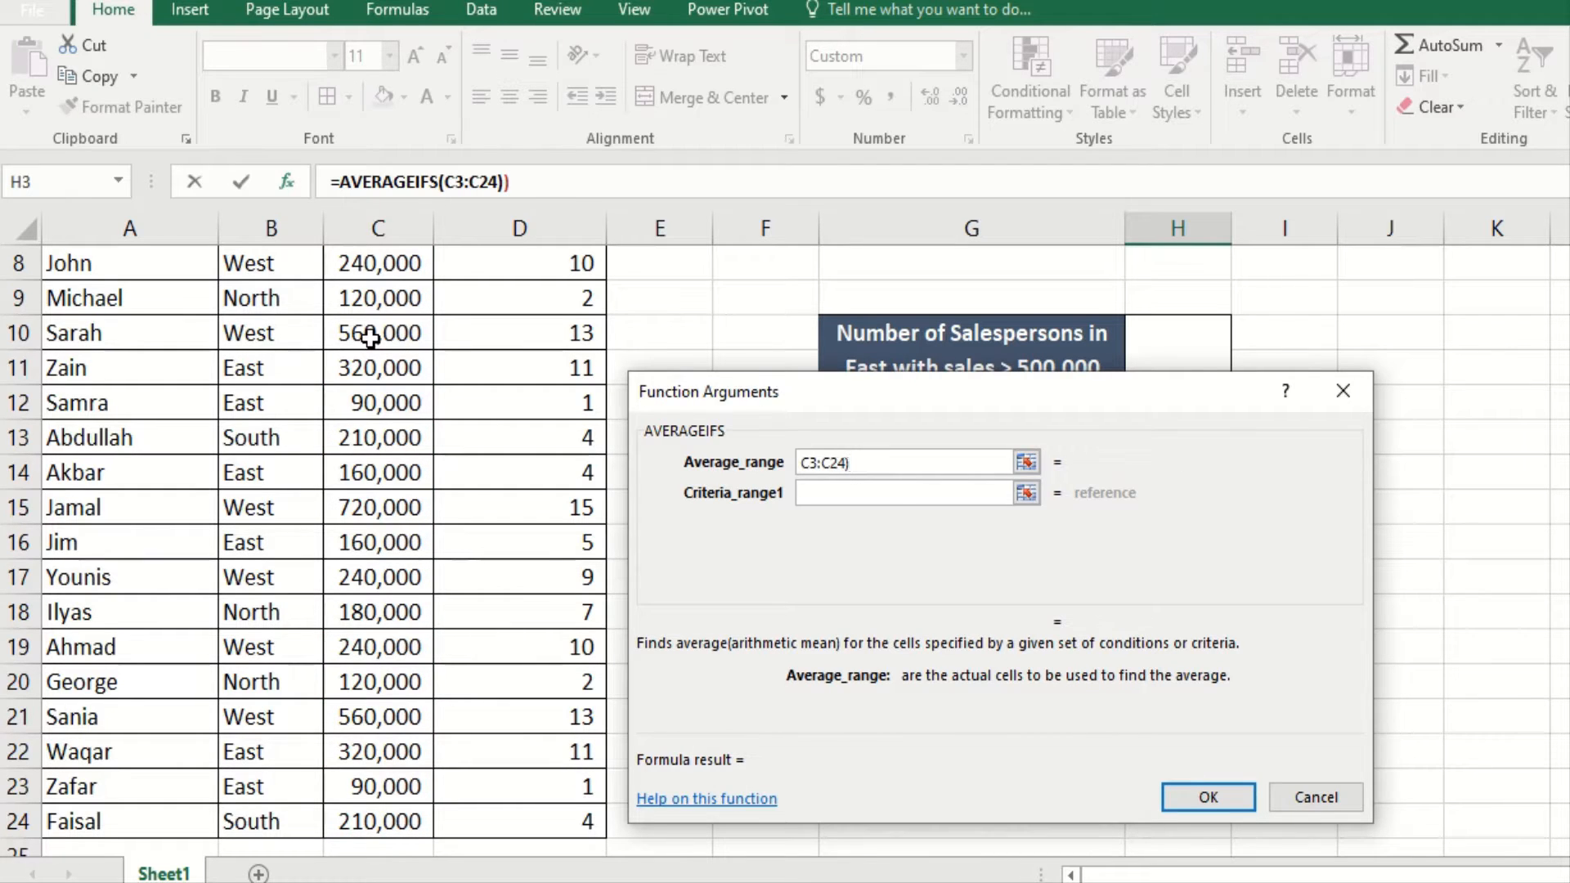
pyautogui.press('BackSpace')
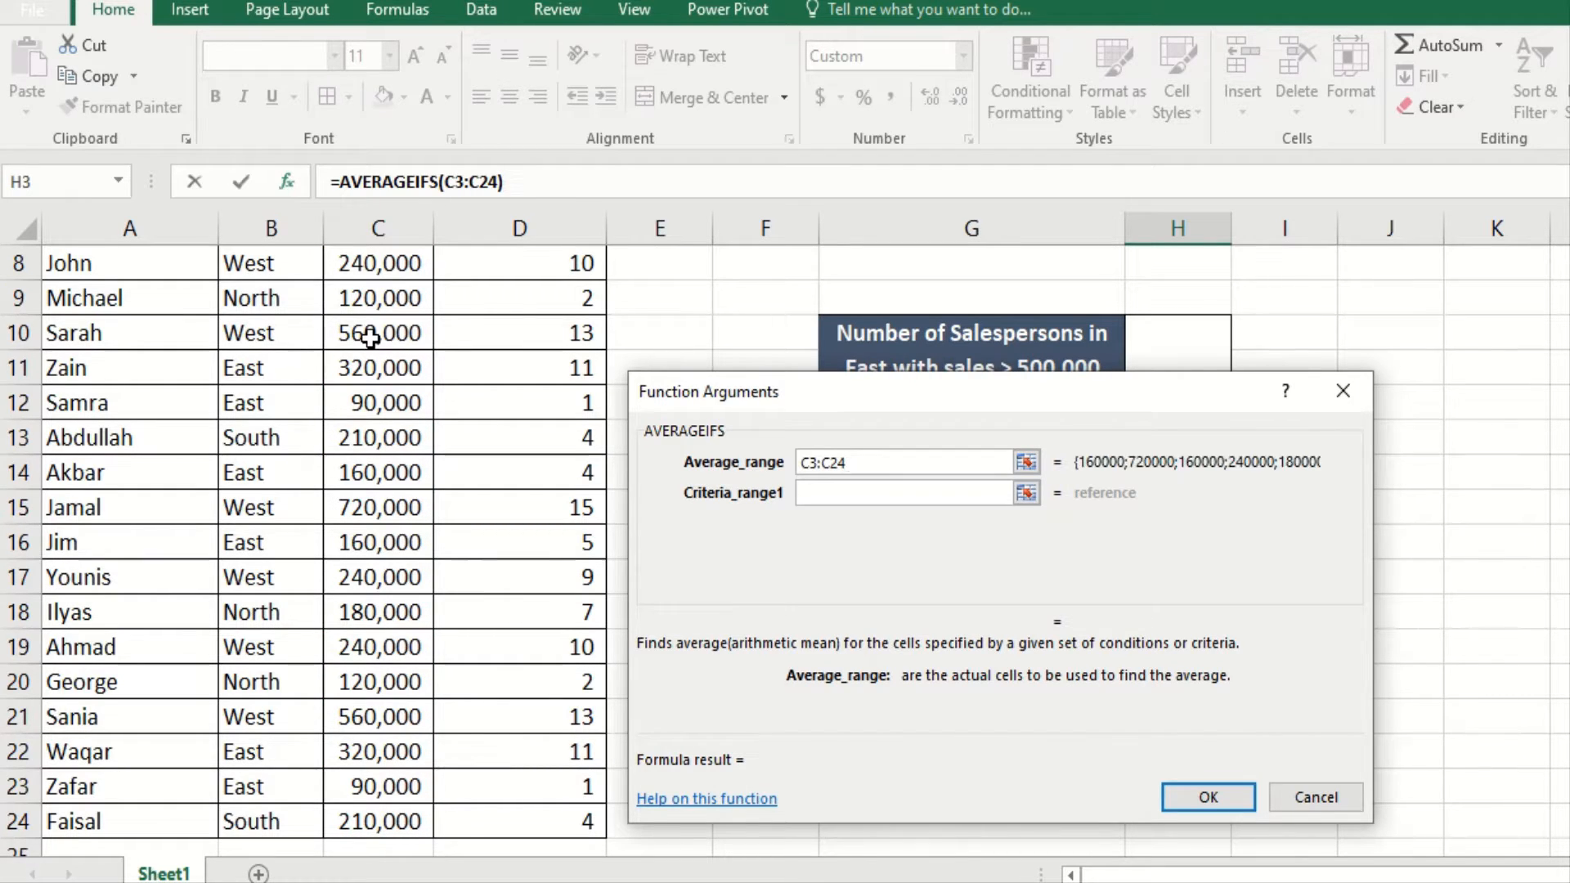
pyautogui.click(882, 491)
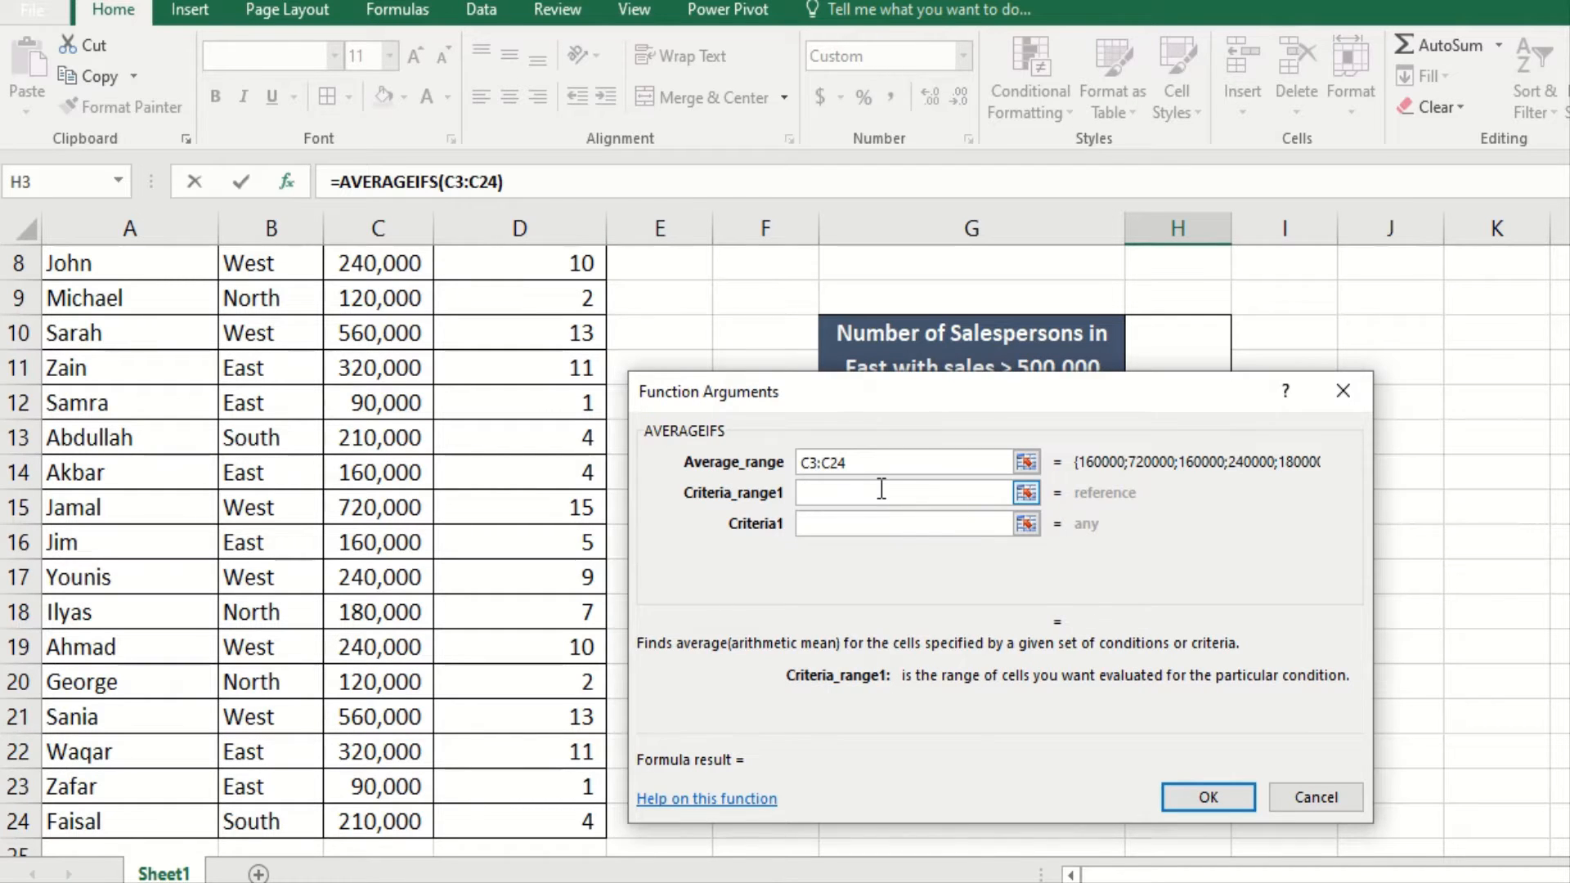
pyautogui.scroll(2, 311, 540)
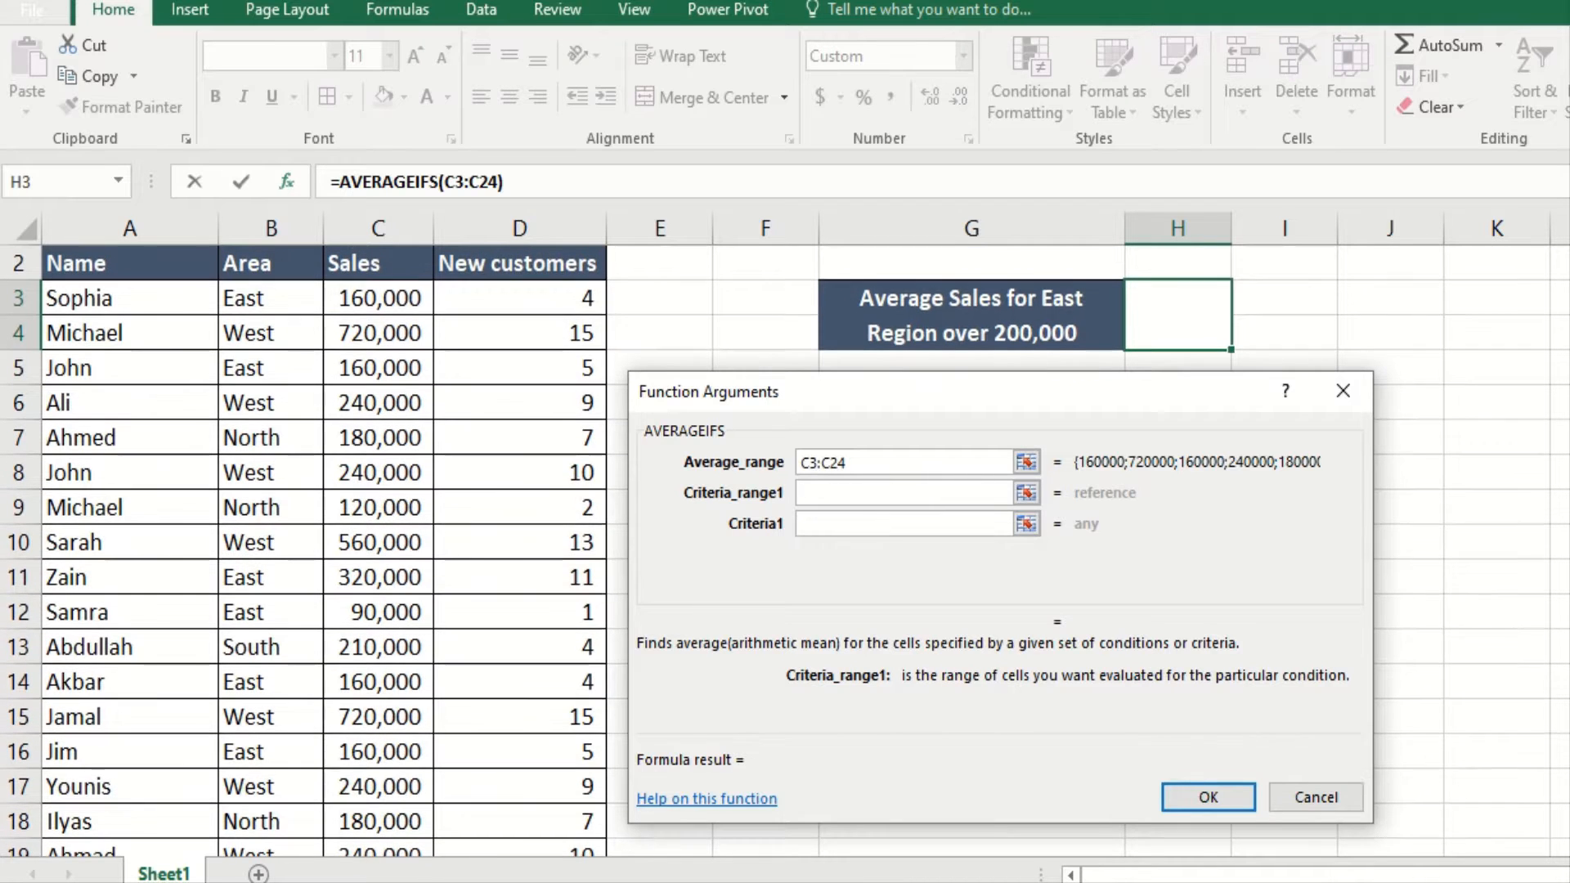
pyautogui.scroll(1, 310, 539)
pyautogui.scroll(-1, 311, 539)
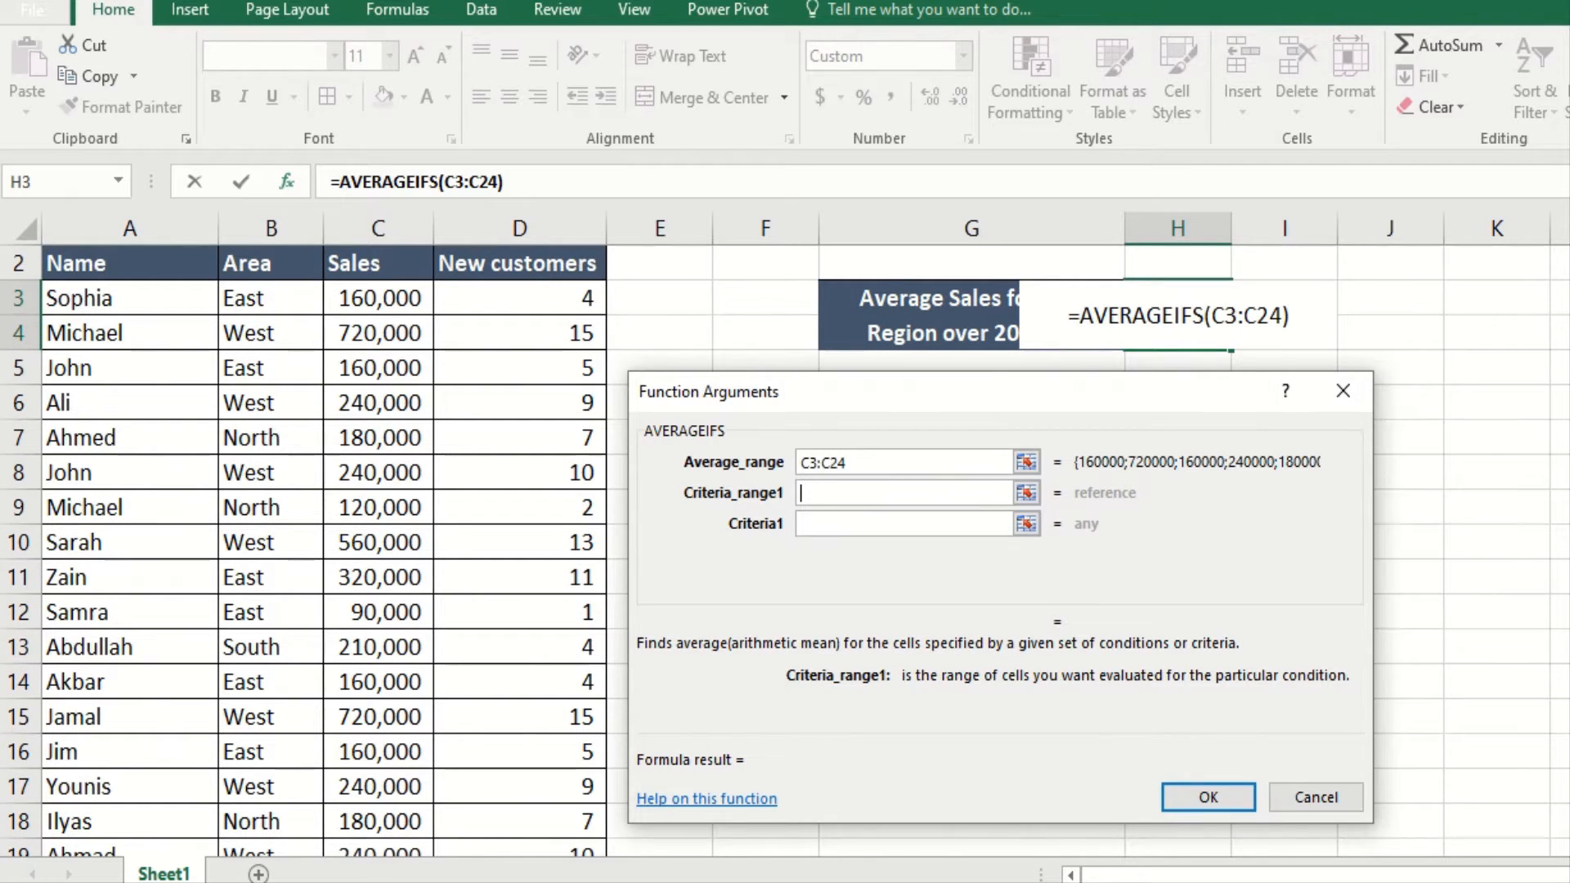
# Step: Set the first AVERAGEIFS condition to Area range B3:B24 equal to "east"
pyautogui.click(257, 301)
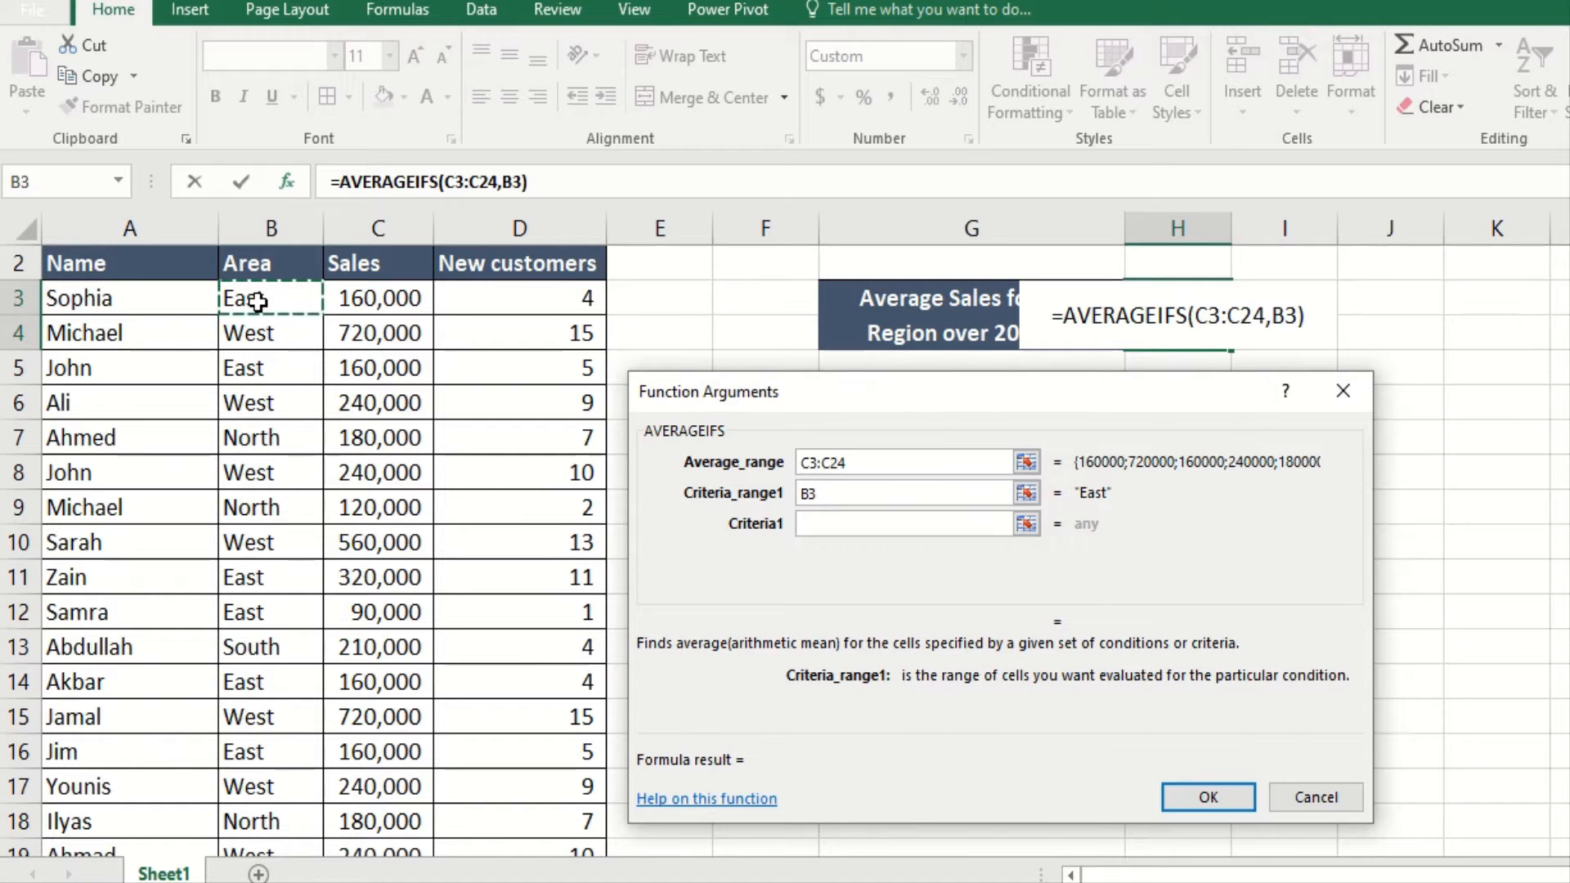
pyautogui.hotkey('ctrl', 'shift', 'Down')
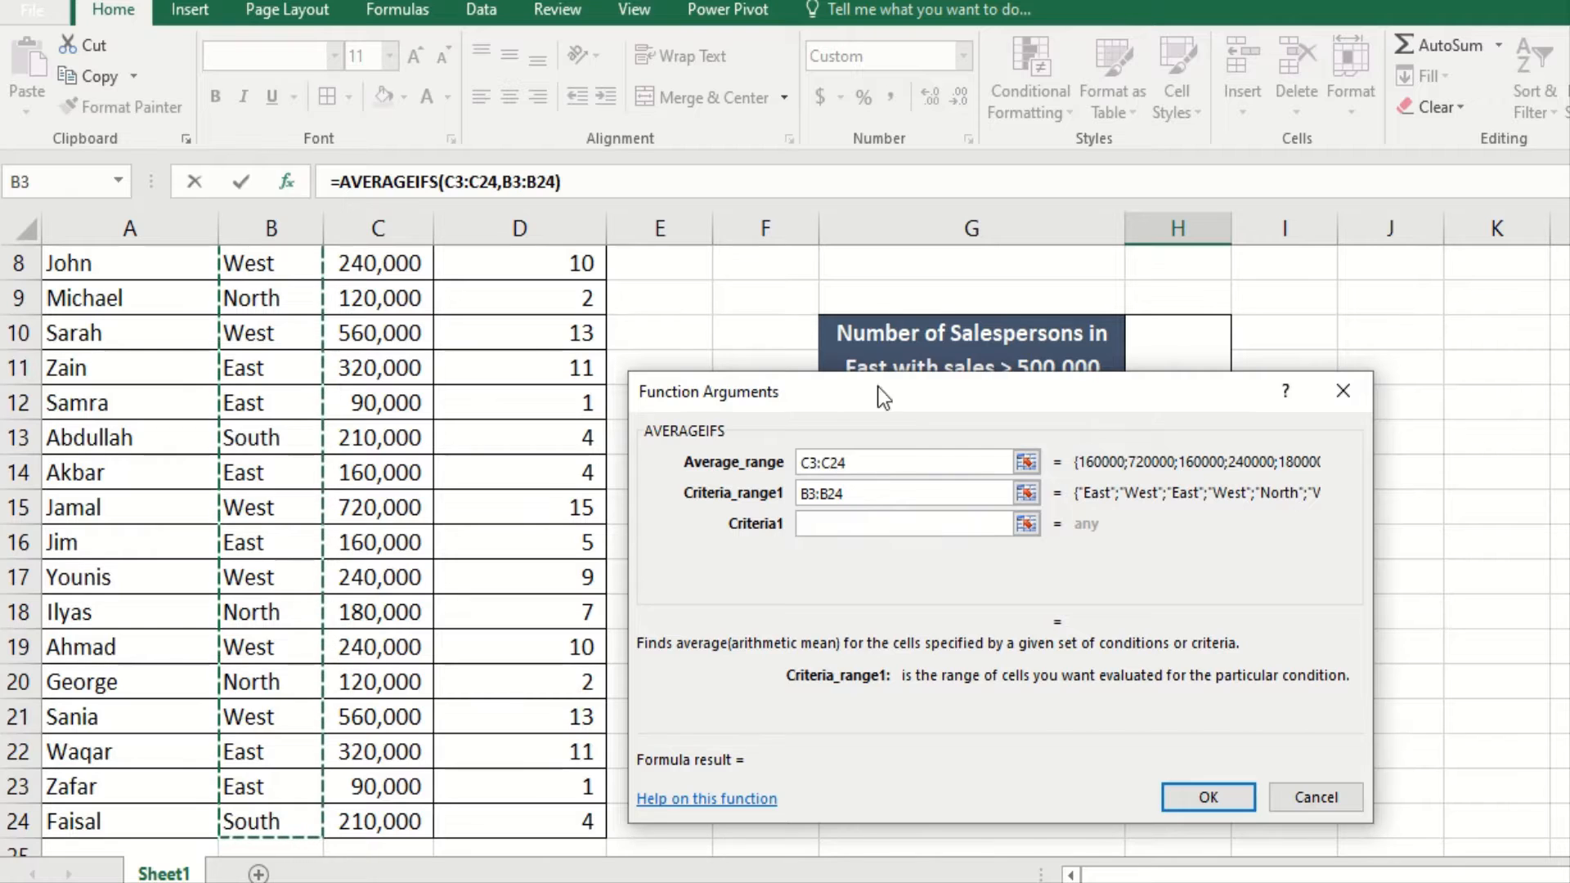
pyautogui.click(868, 515)
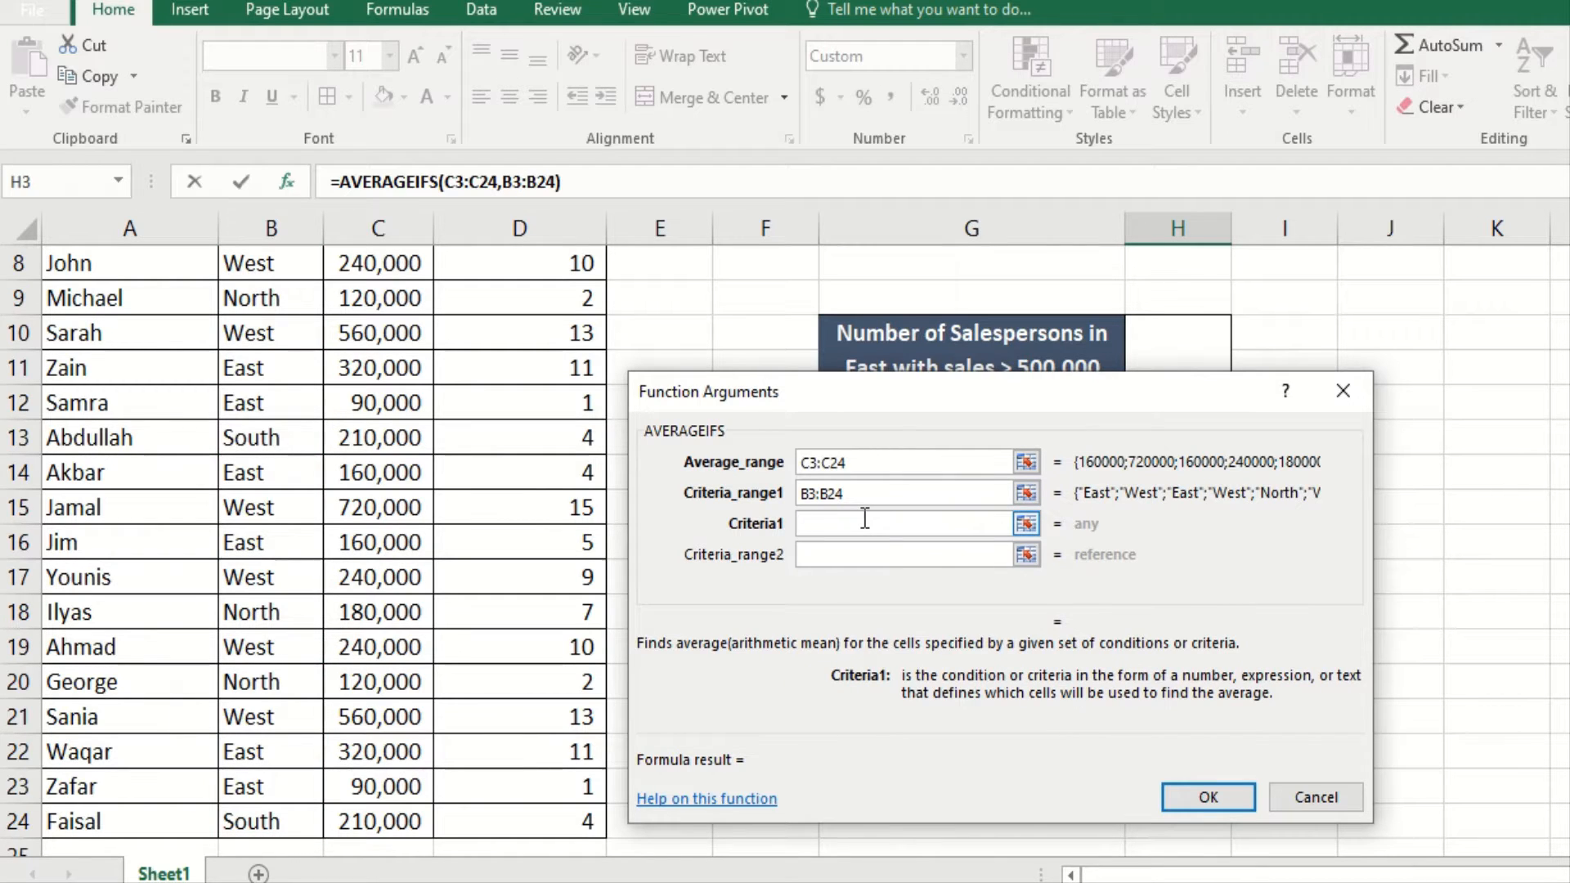
pyautogui.write('"east"')
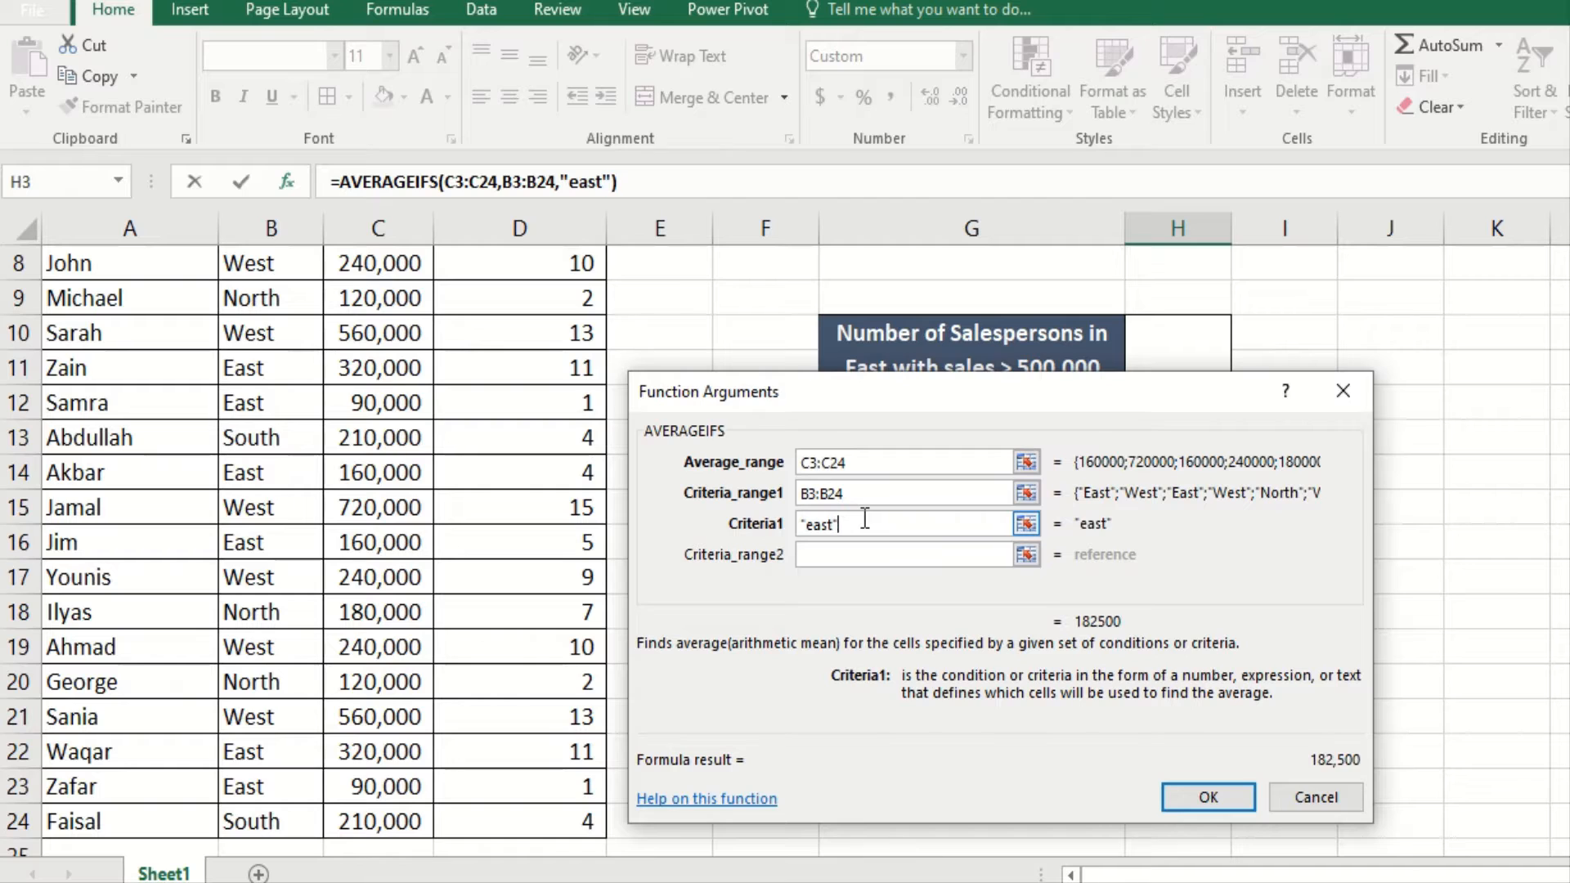
# Step: Add the second condition, sales C3:C24 greater than 200000, and confirm the formula
pyautogui.click(817, 554)
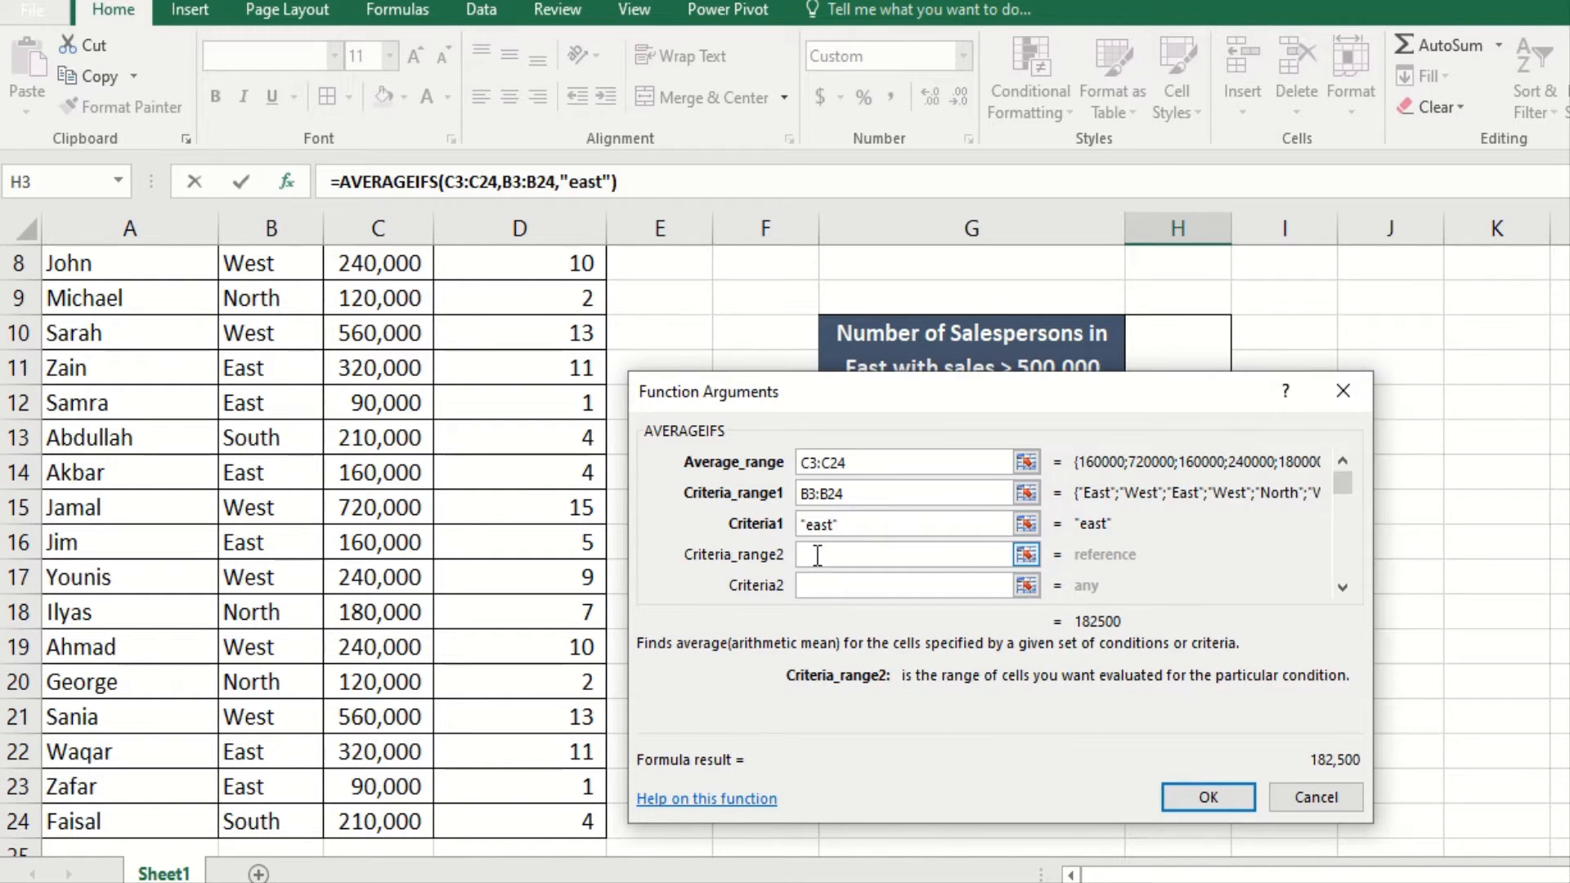
pyautogui.scroll(2, 327, 540)
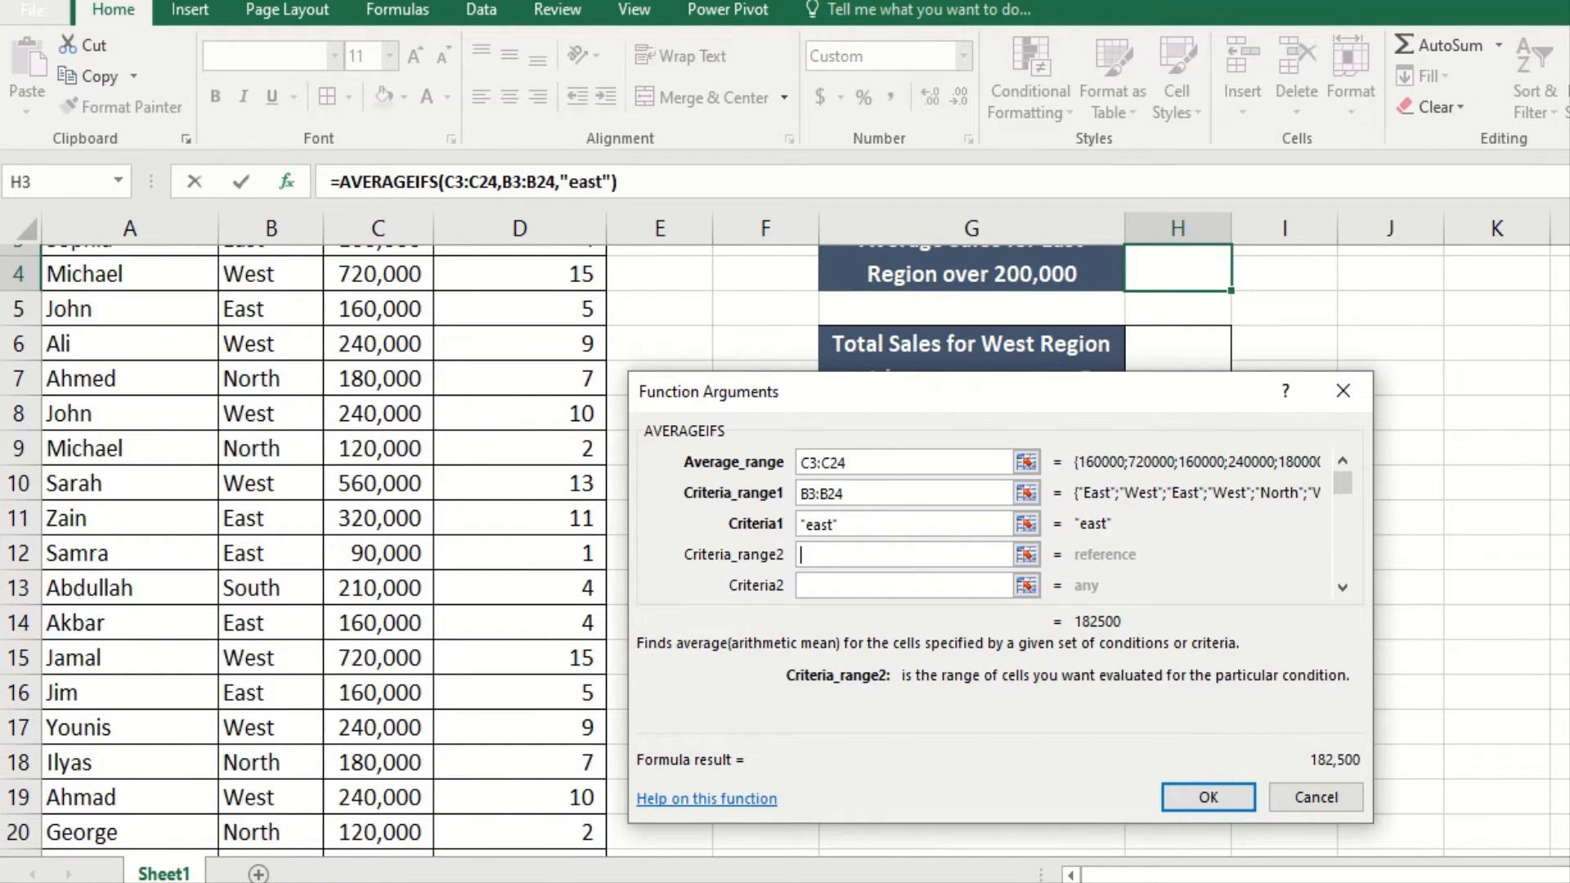
pyautogui.scroll(2, 327, 539)
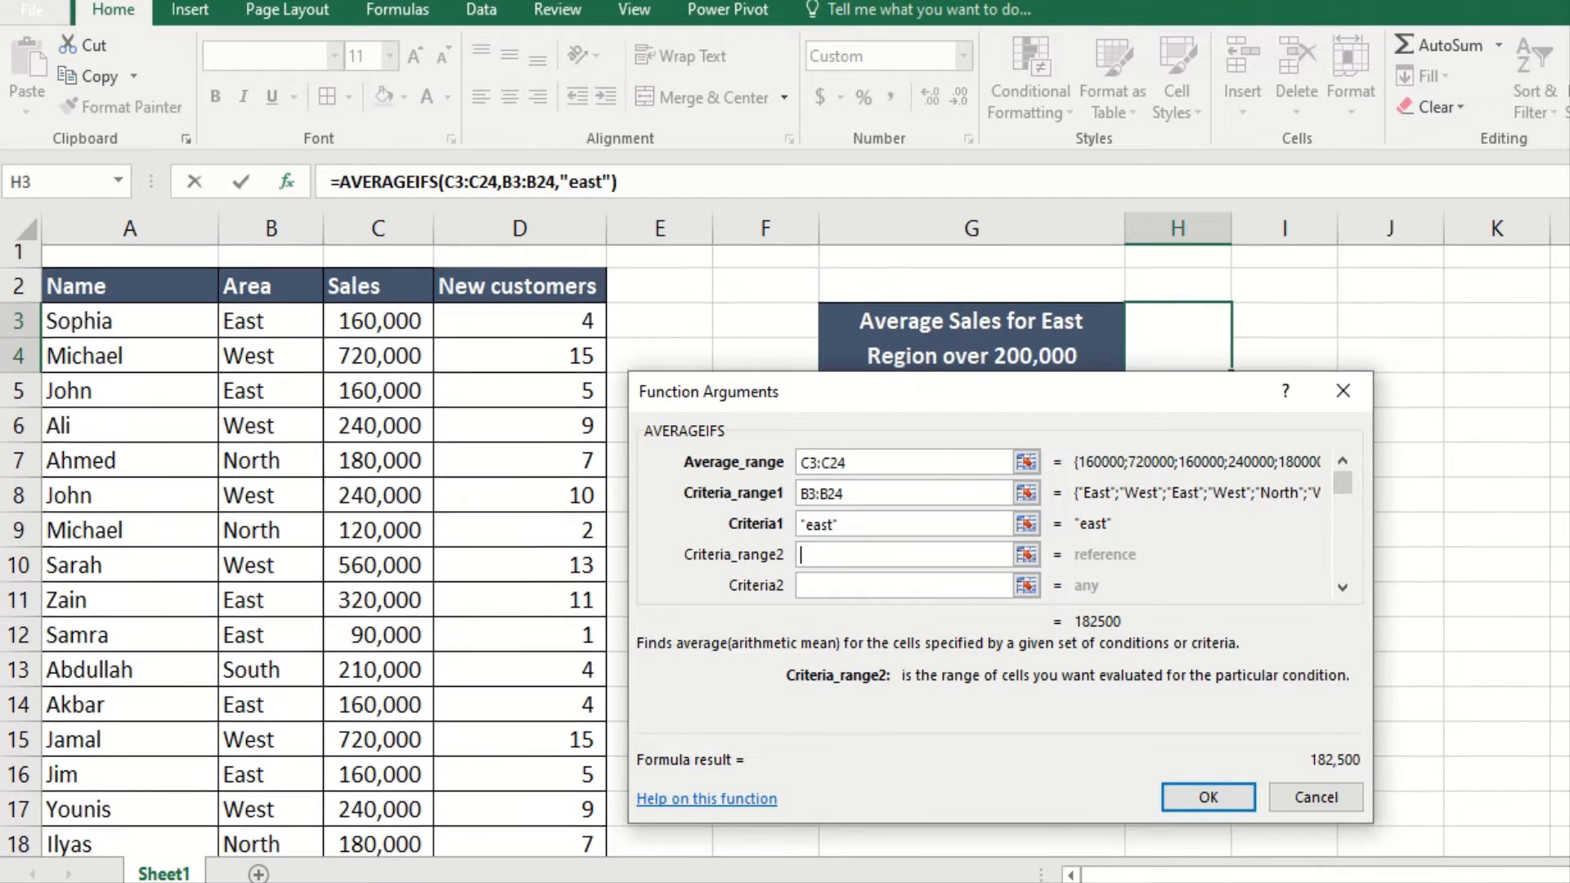
pyautogui.click(365, 328)
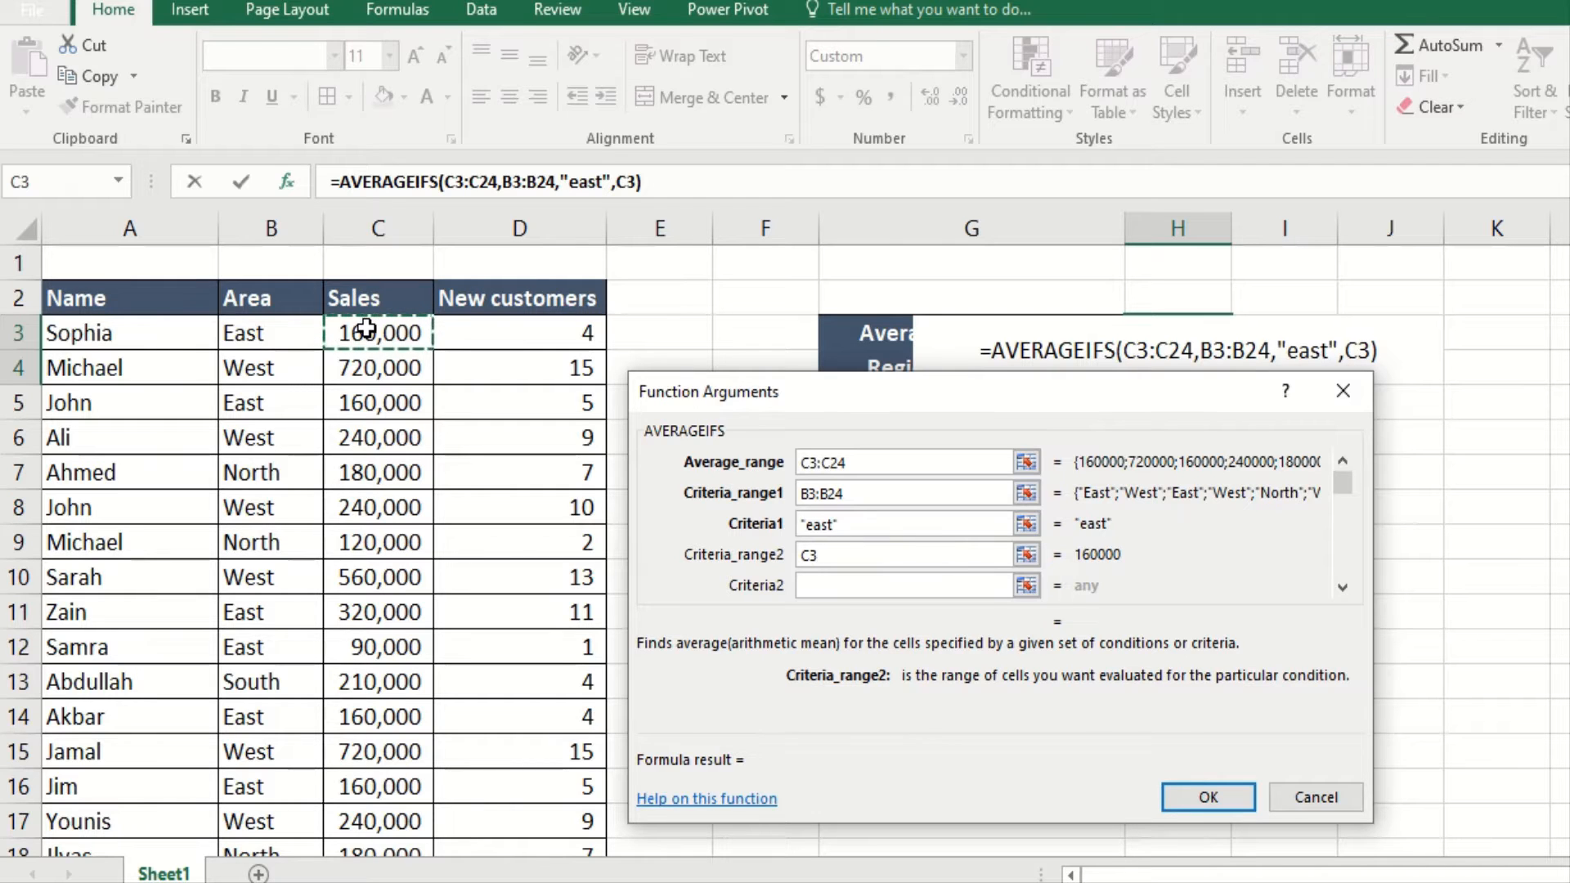
pyautogui.hotkey('ctrl', 'shift', 'Down')
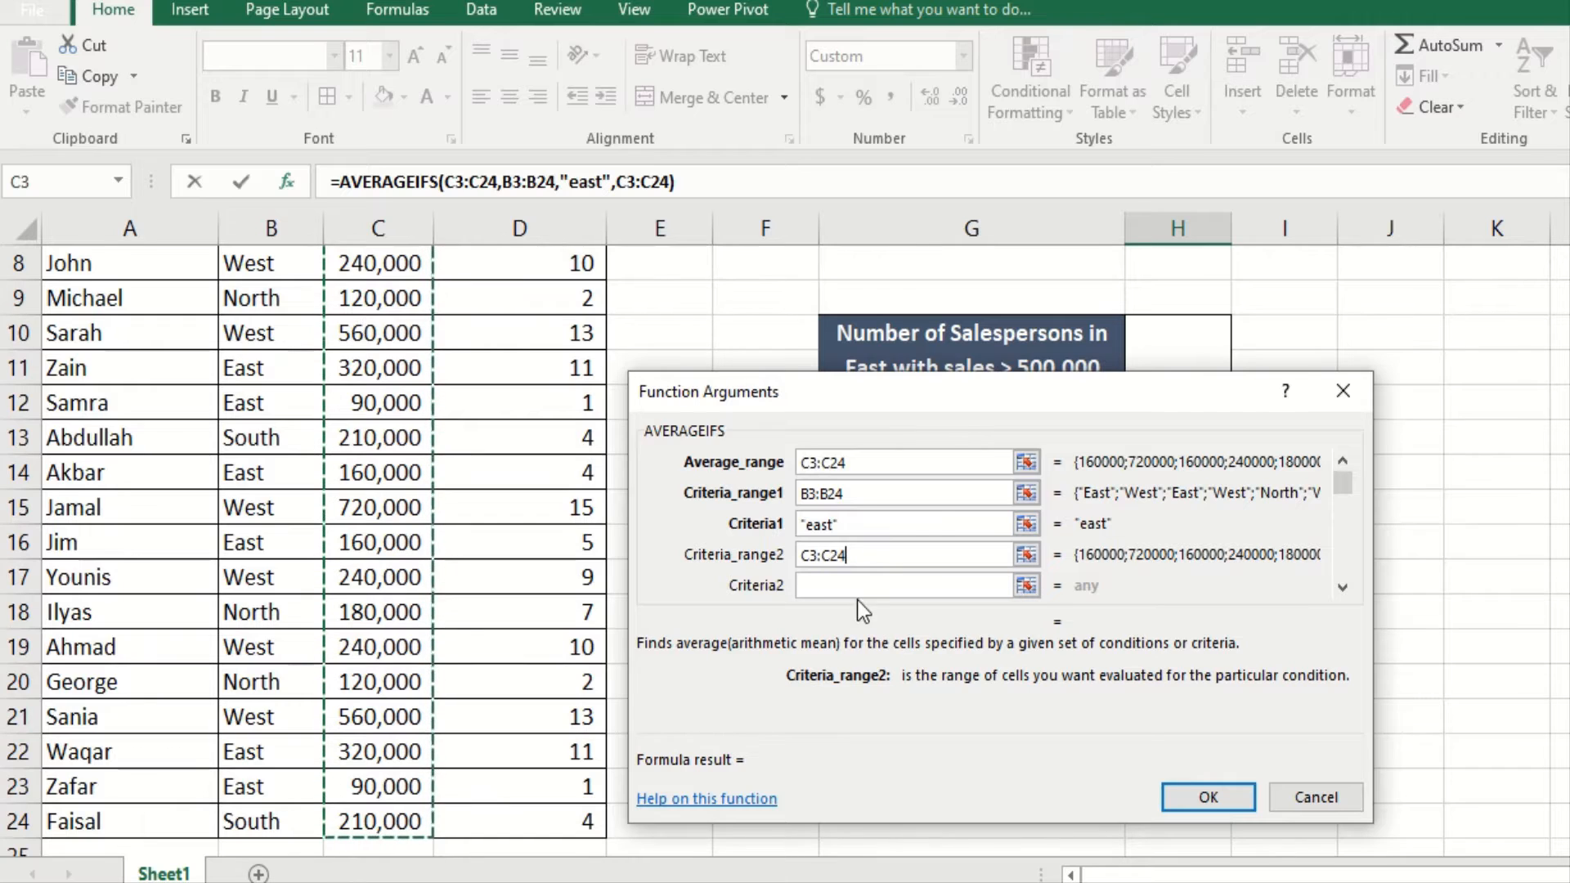
pyautogui.click(845, 583)
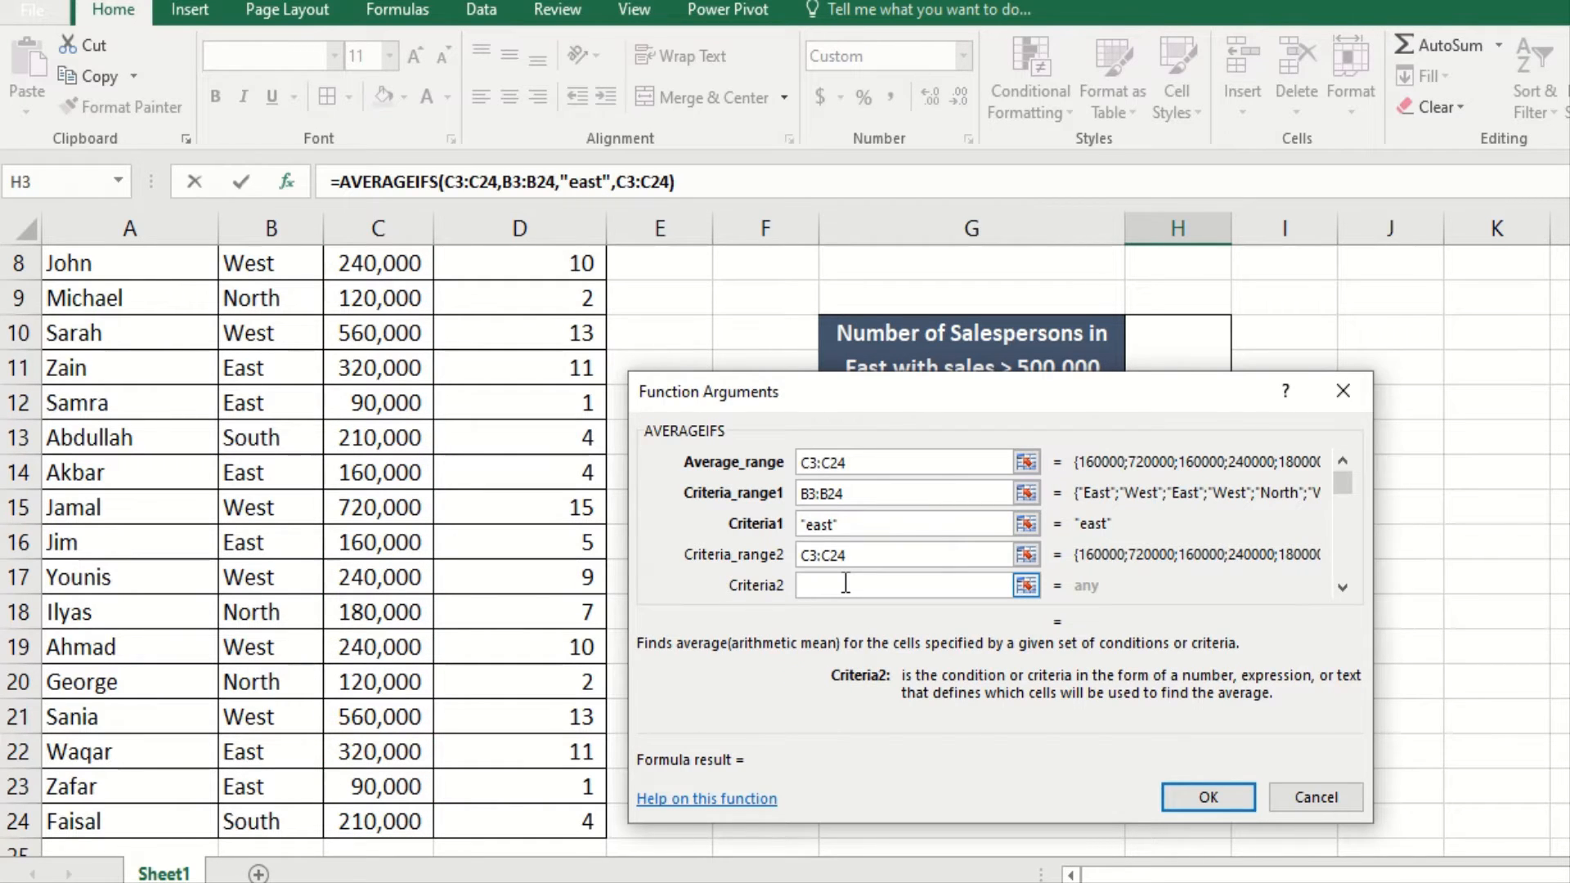
pyautogui.write('>20000')
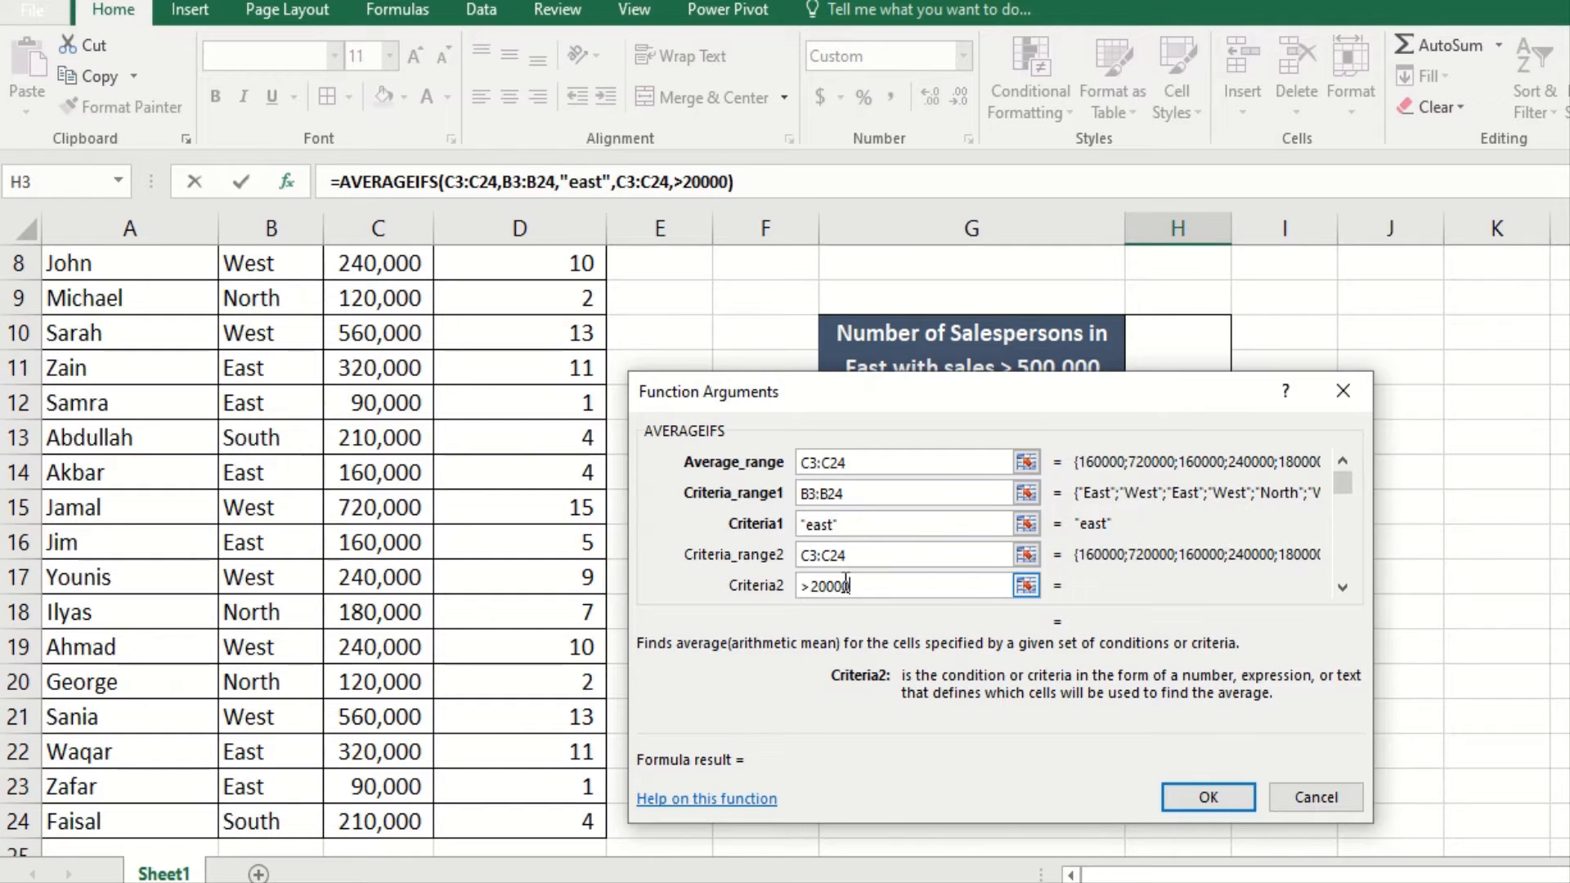
pyautogui.write('0')
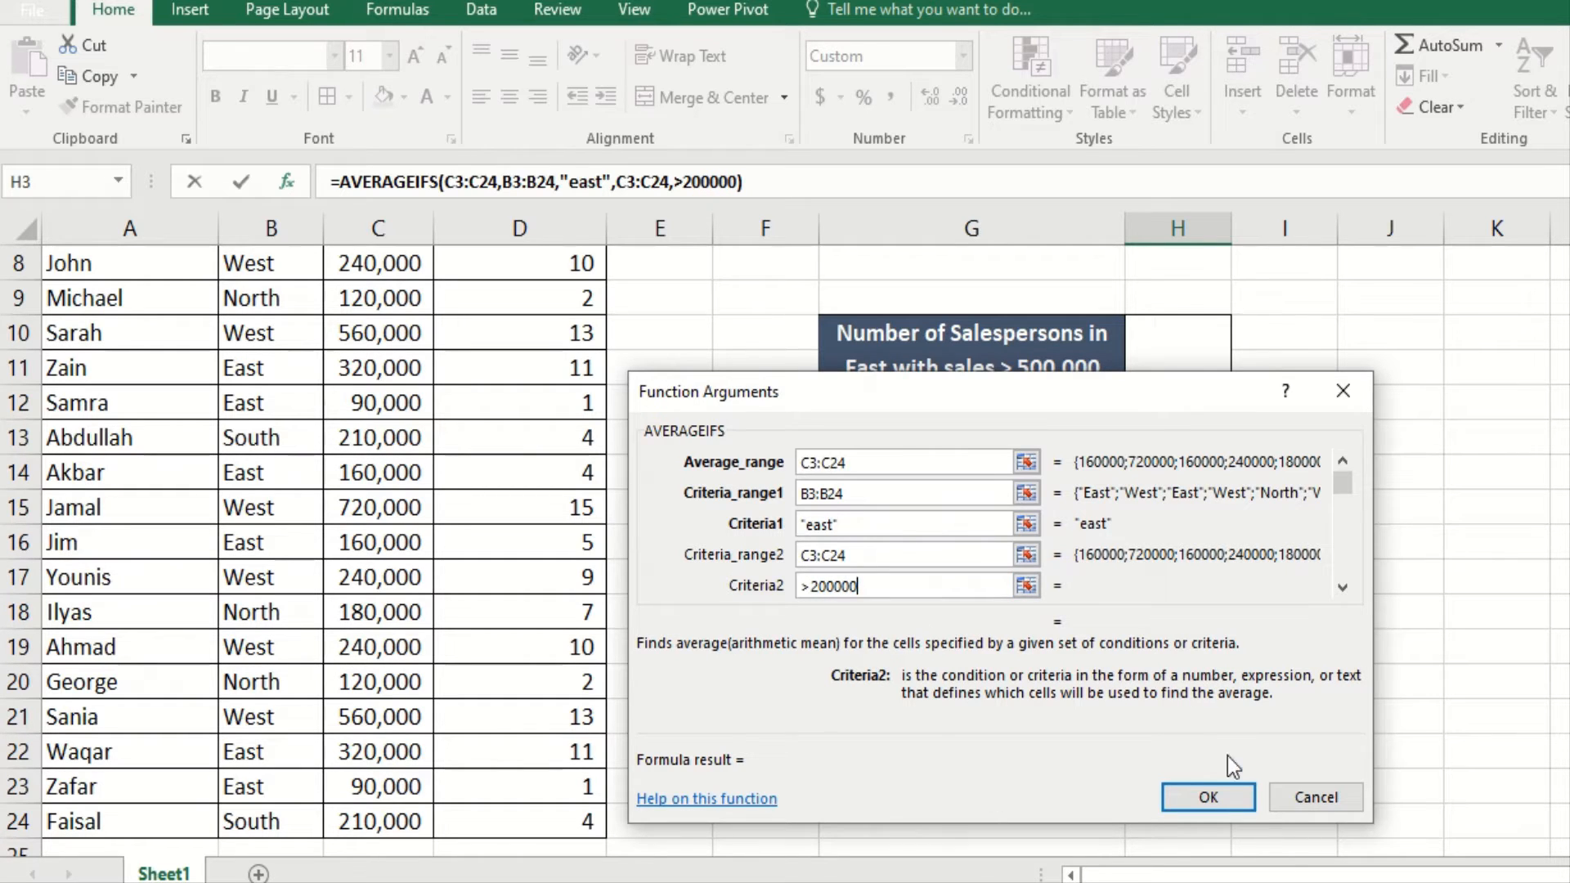
pyautogui.click(1209, 797)
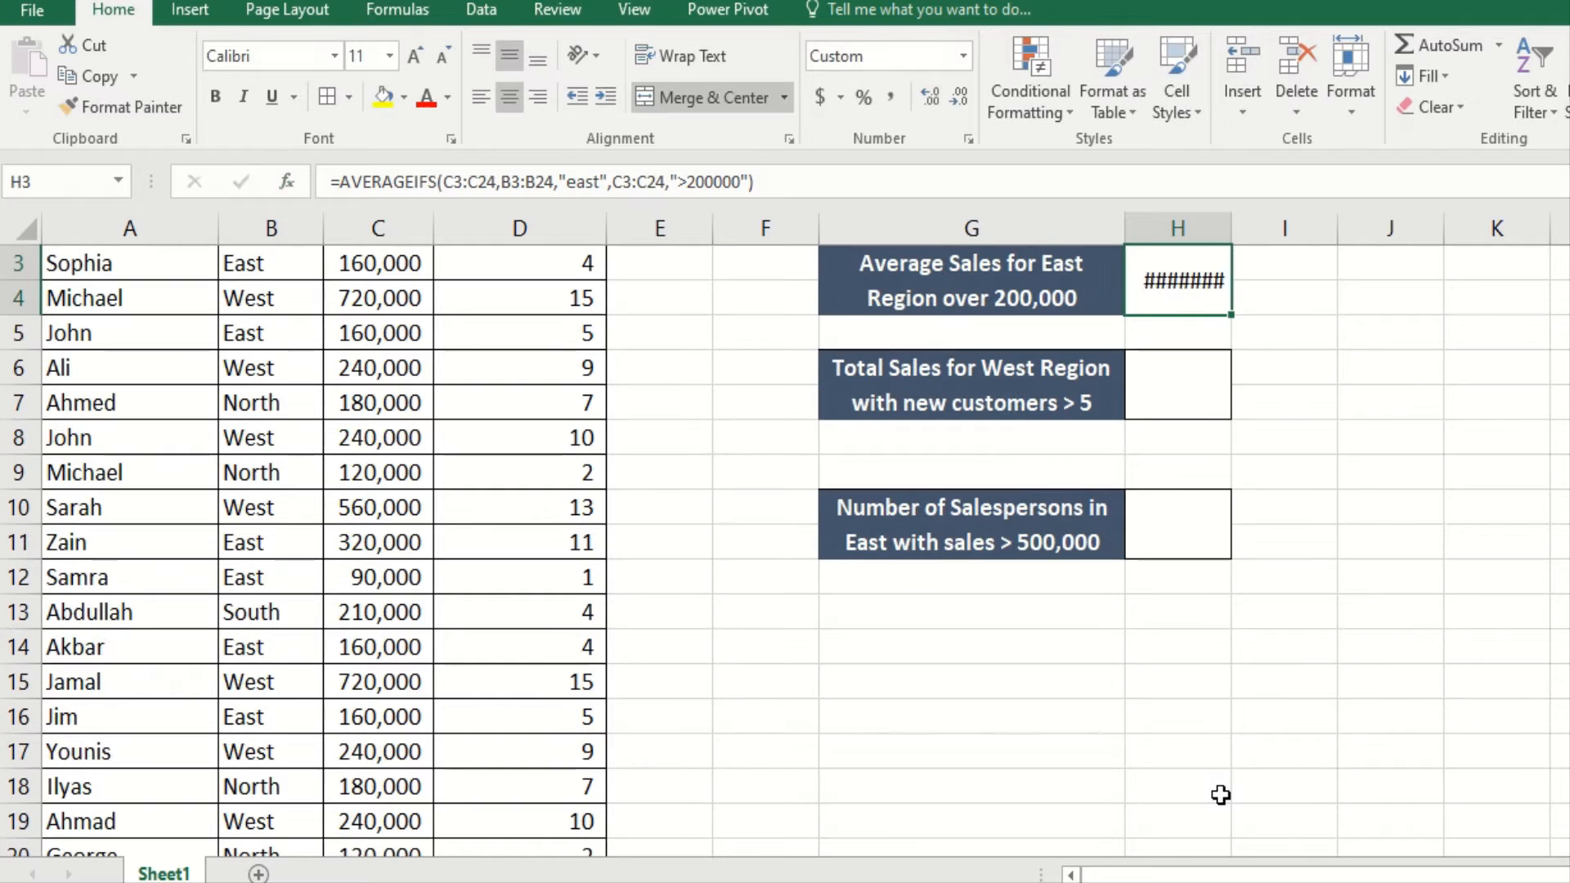
pyautogui.doubleClick(1227, 229)
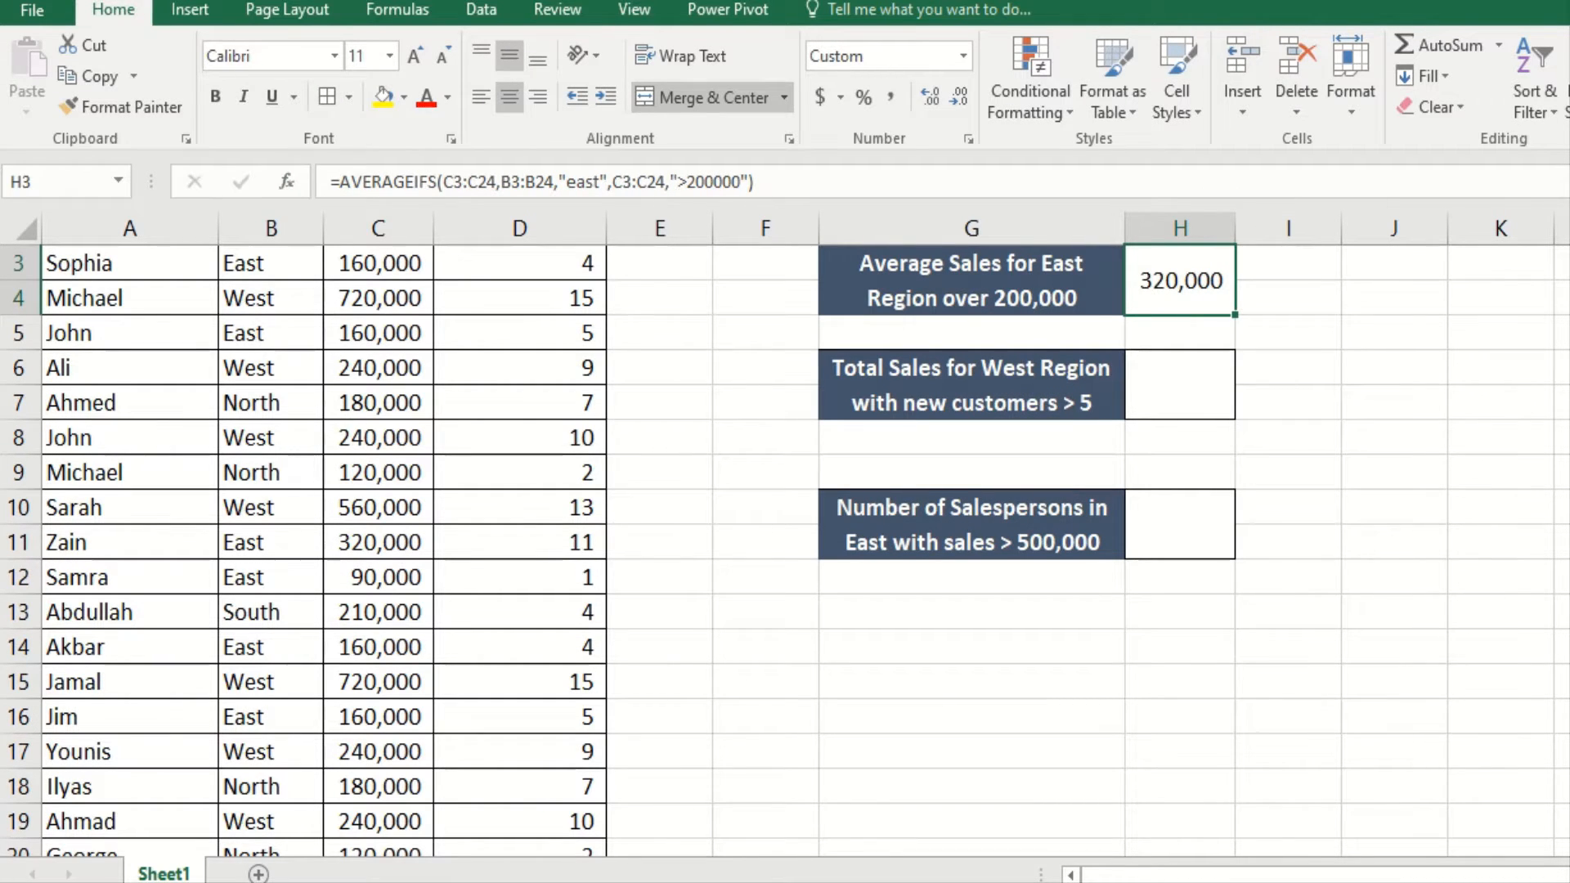
pyautogui.scroll(1, 1469, 403)
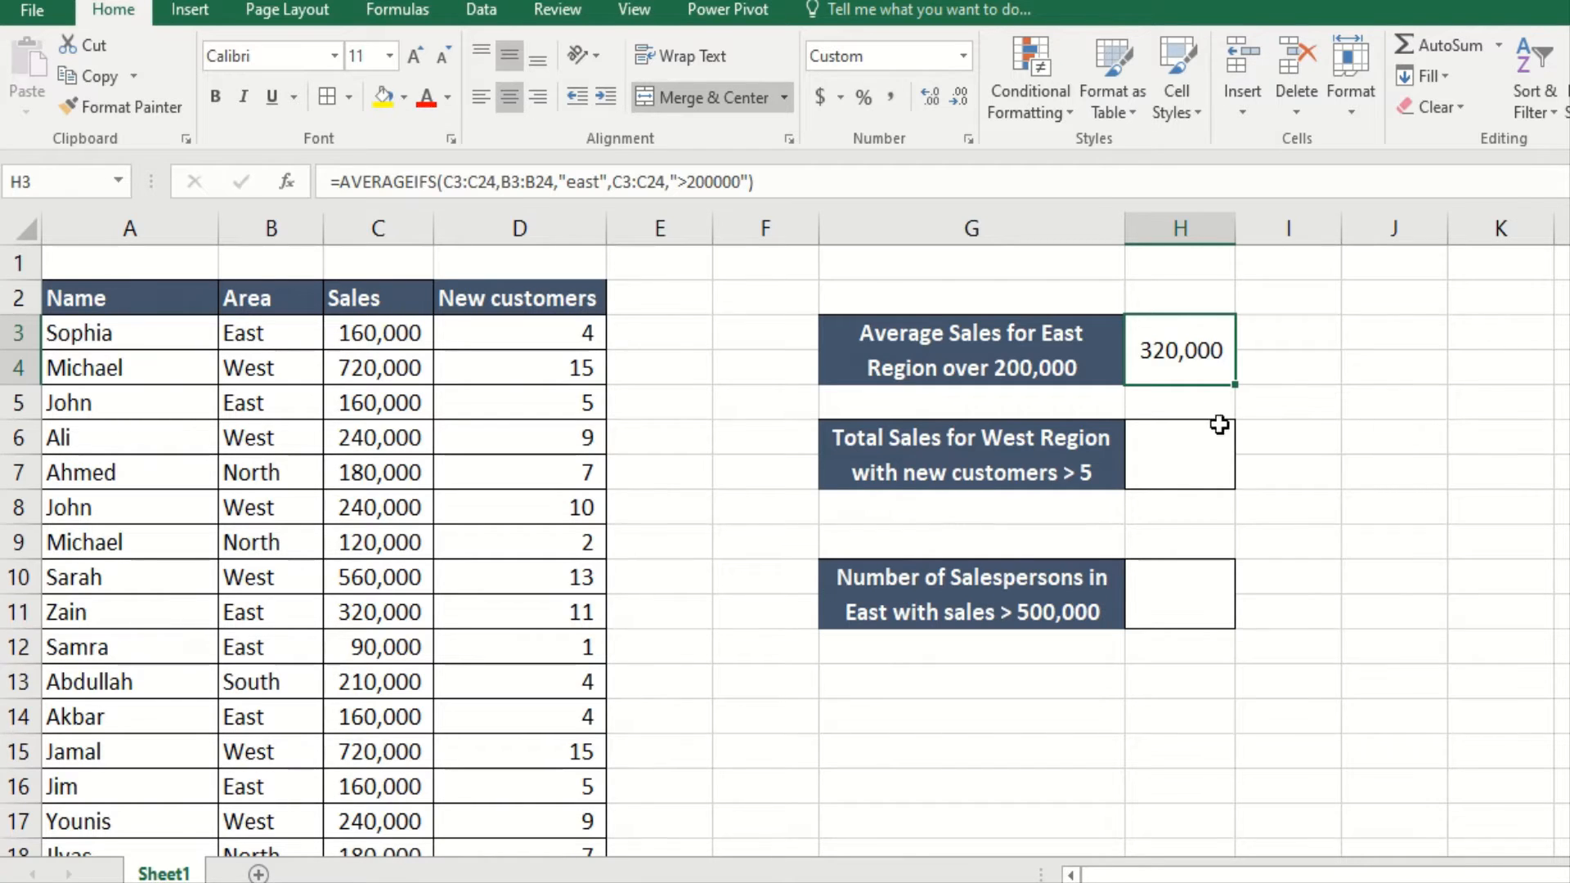
# Step: Start =SUMIFS in H6 with Sum_range C3:C24 in the Function Arguments dialog
pyautogui.click(1177, 481)
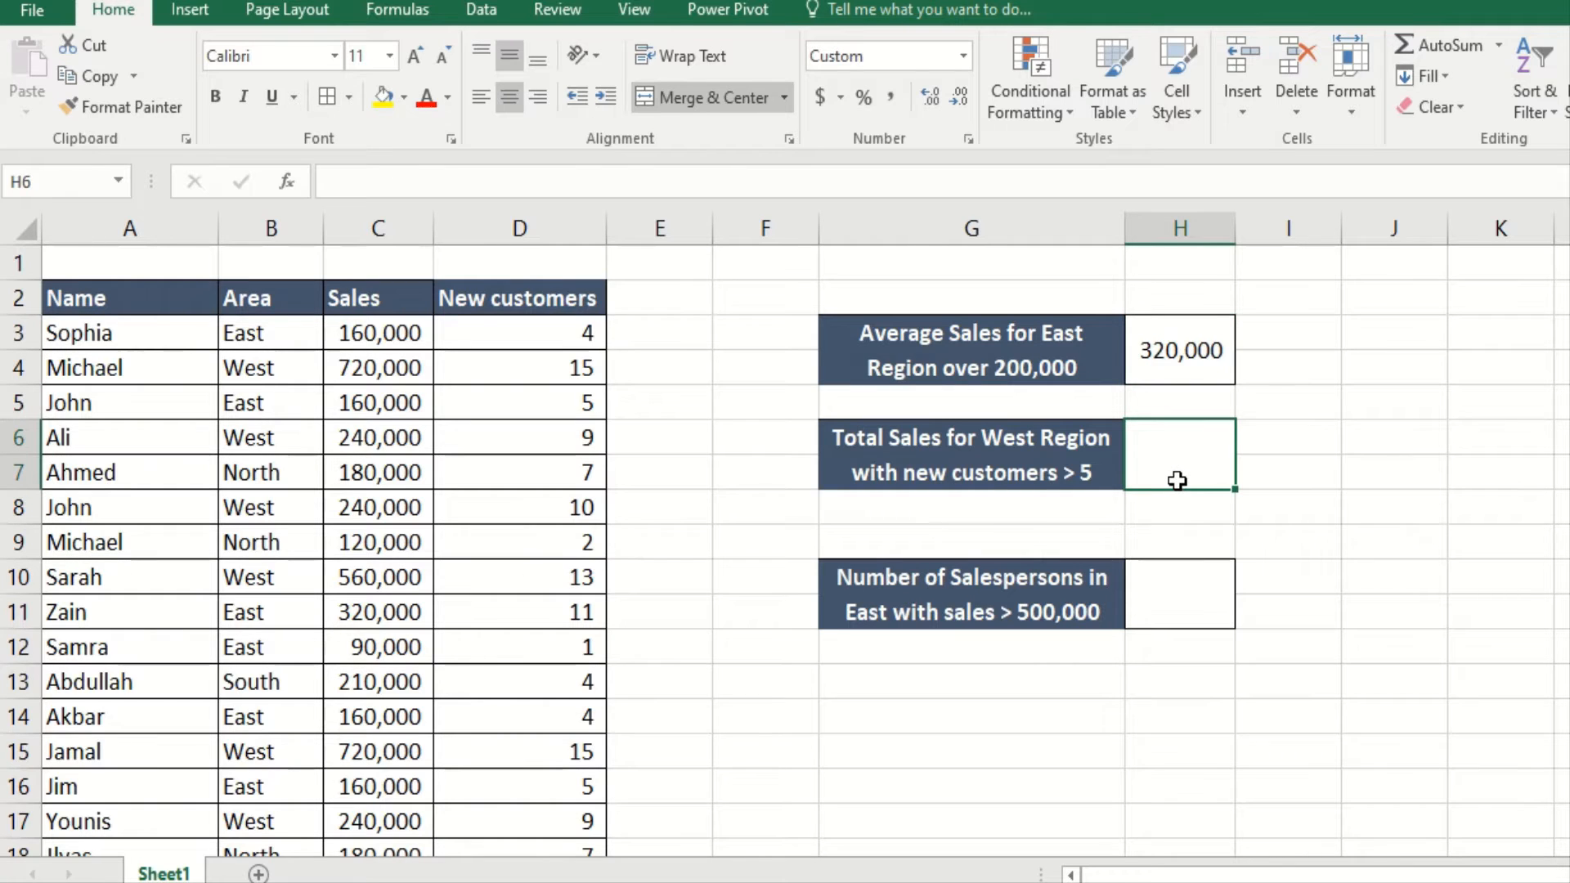
pyautogui.write('=sumif')
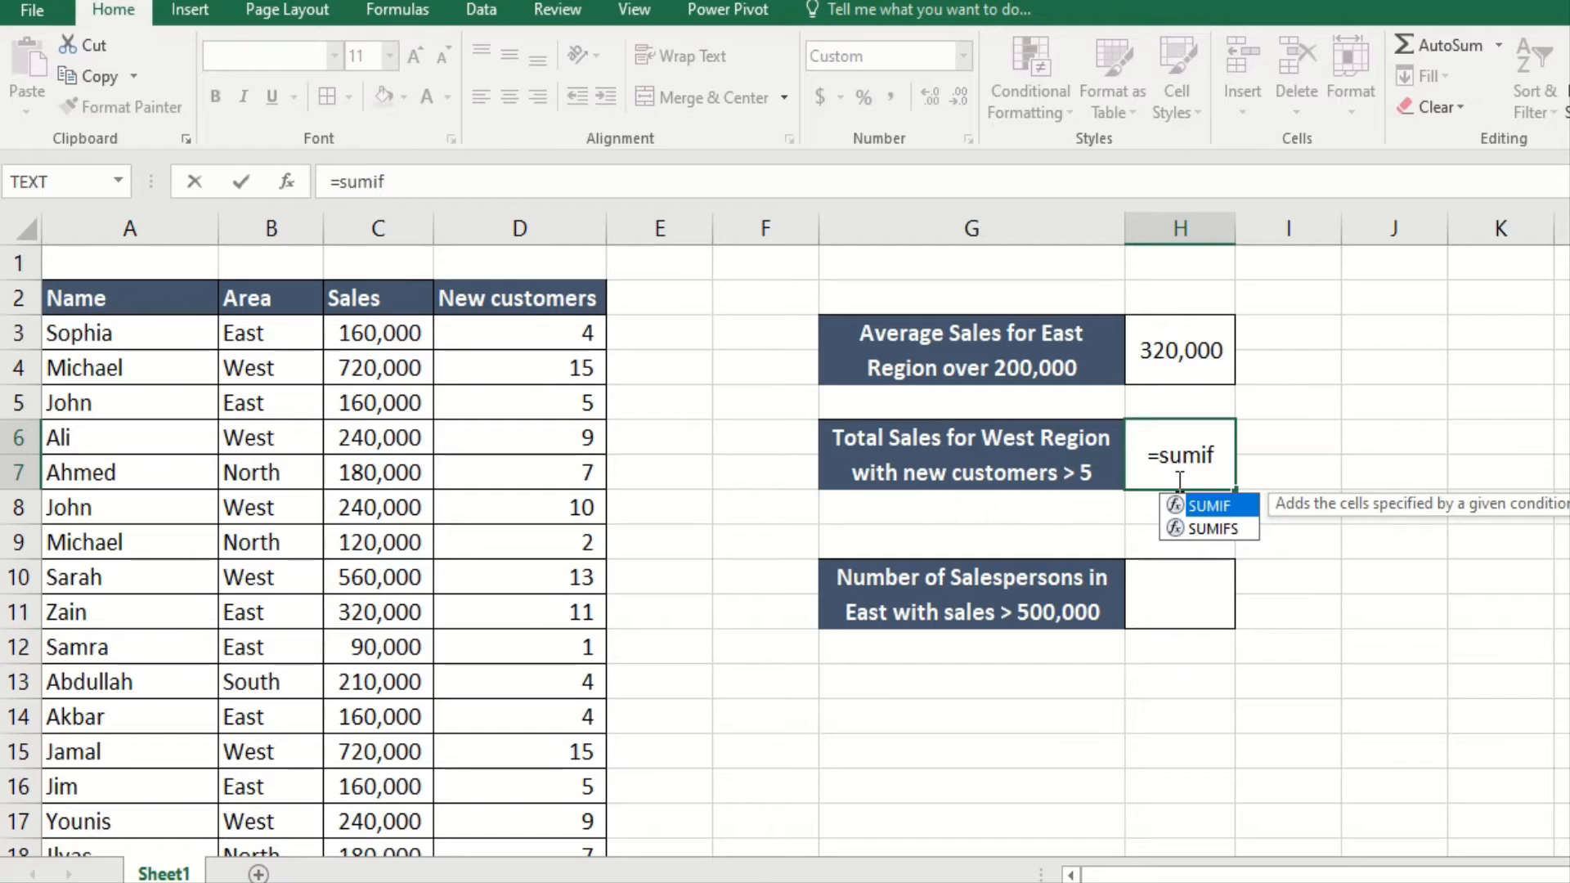
pyautogui.write('s')
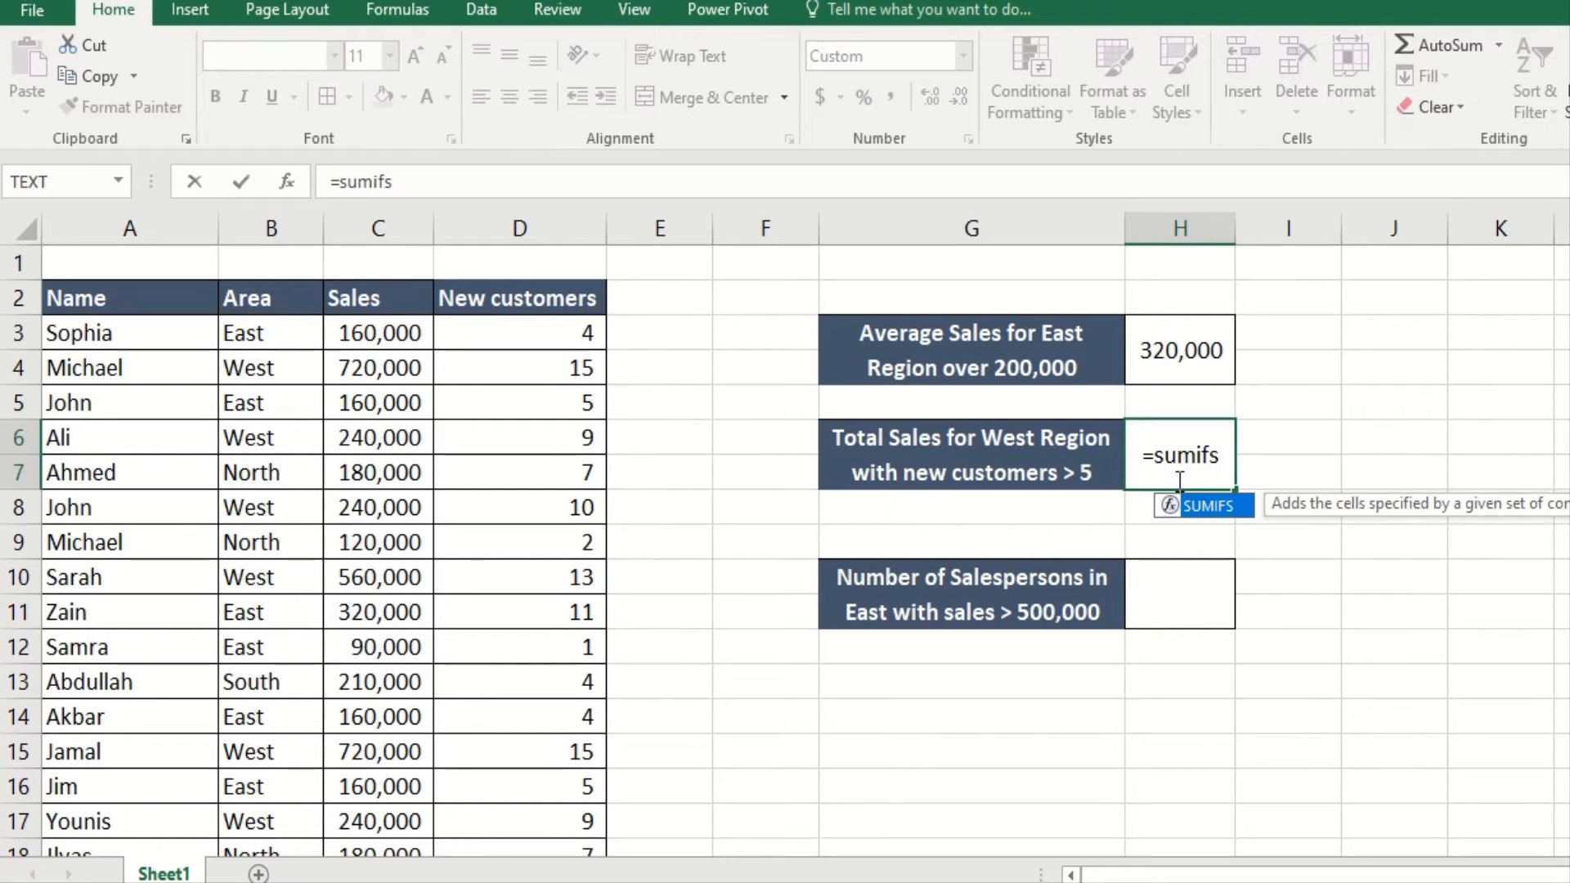
pyautogui.write('(')
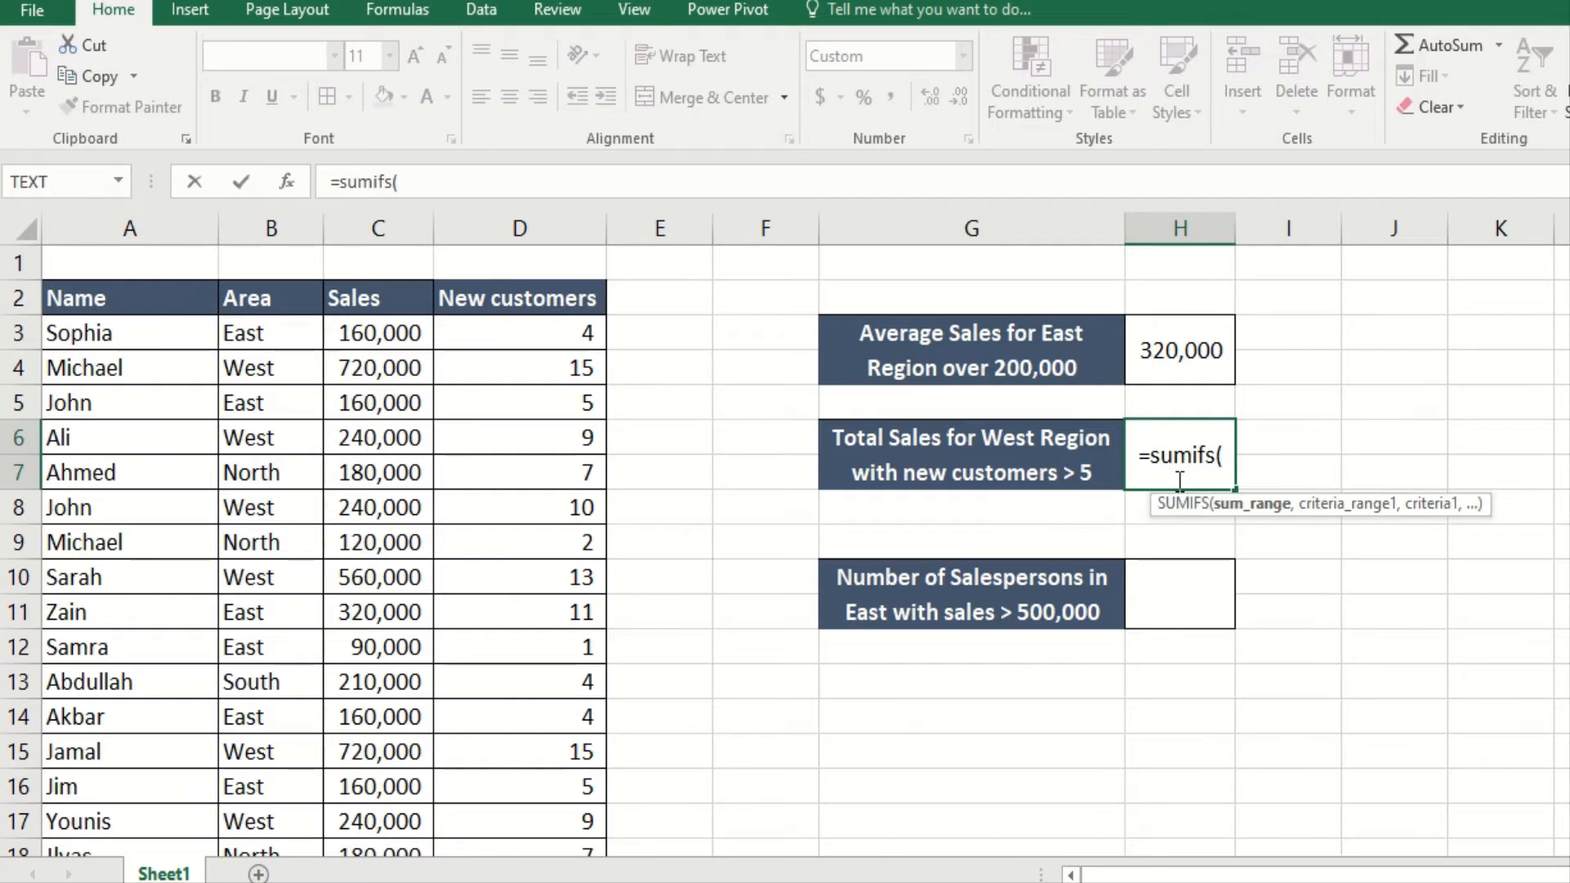
pyautogui.click(288, 188)
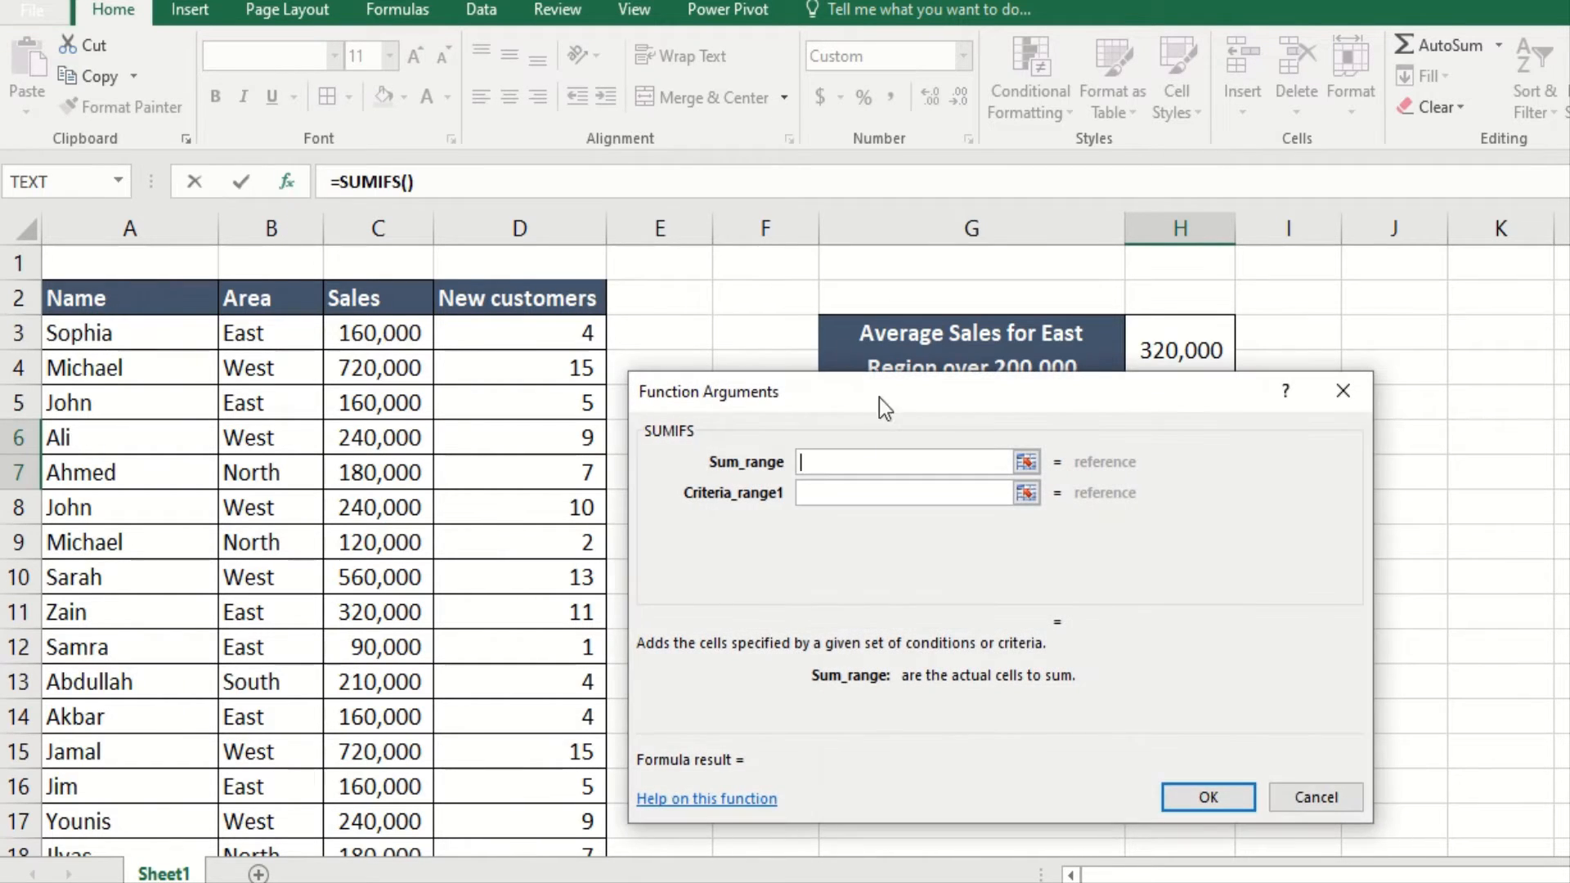
pyautogui.moveTo(910, 392); pyautogui.dragTo(906, 437)
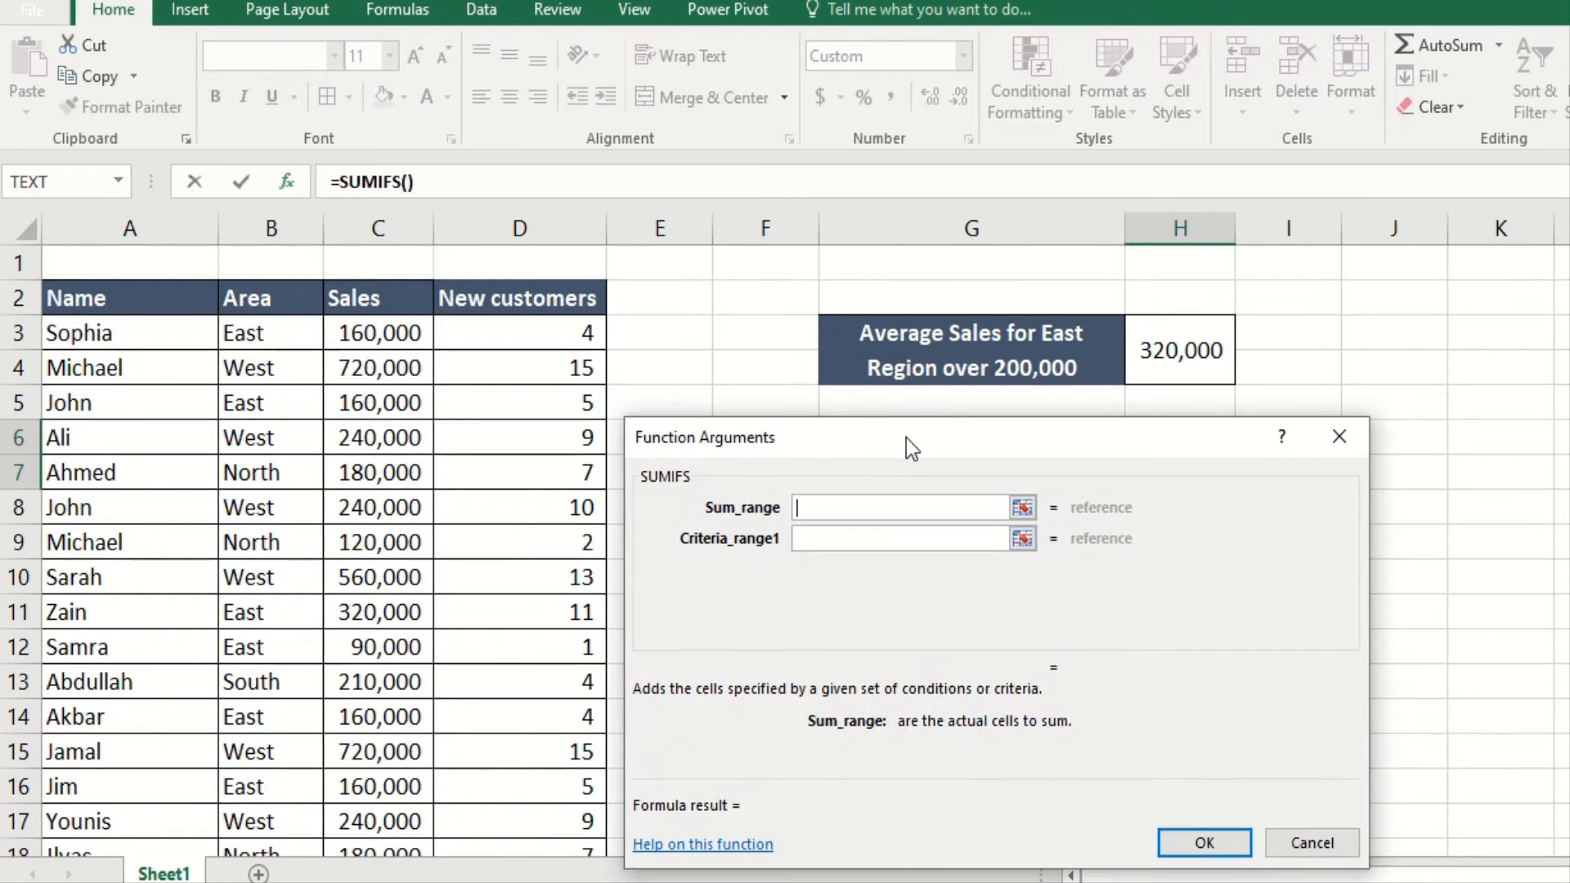
pyautogui.click(390, 333)
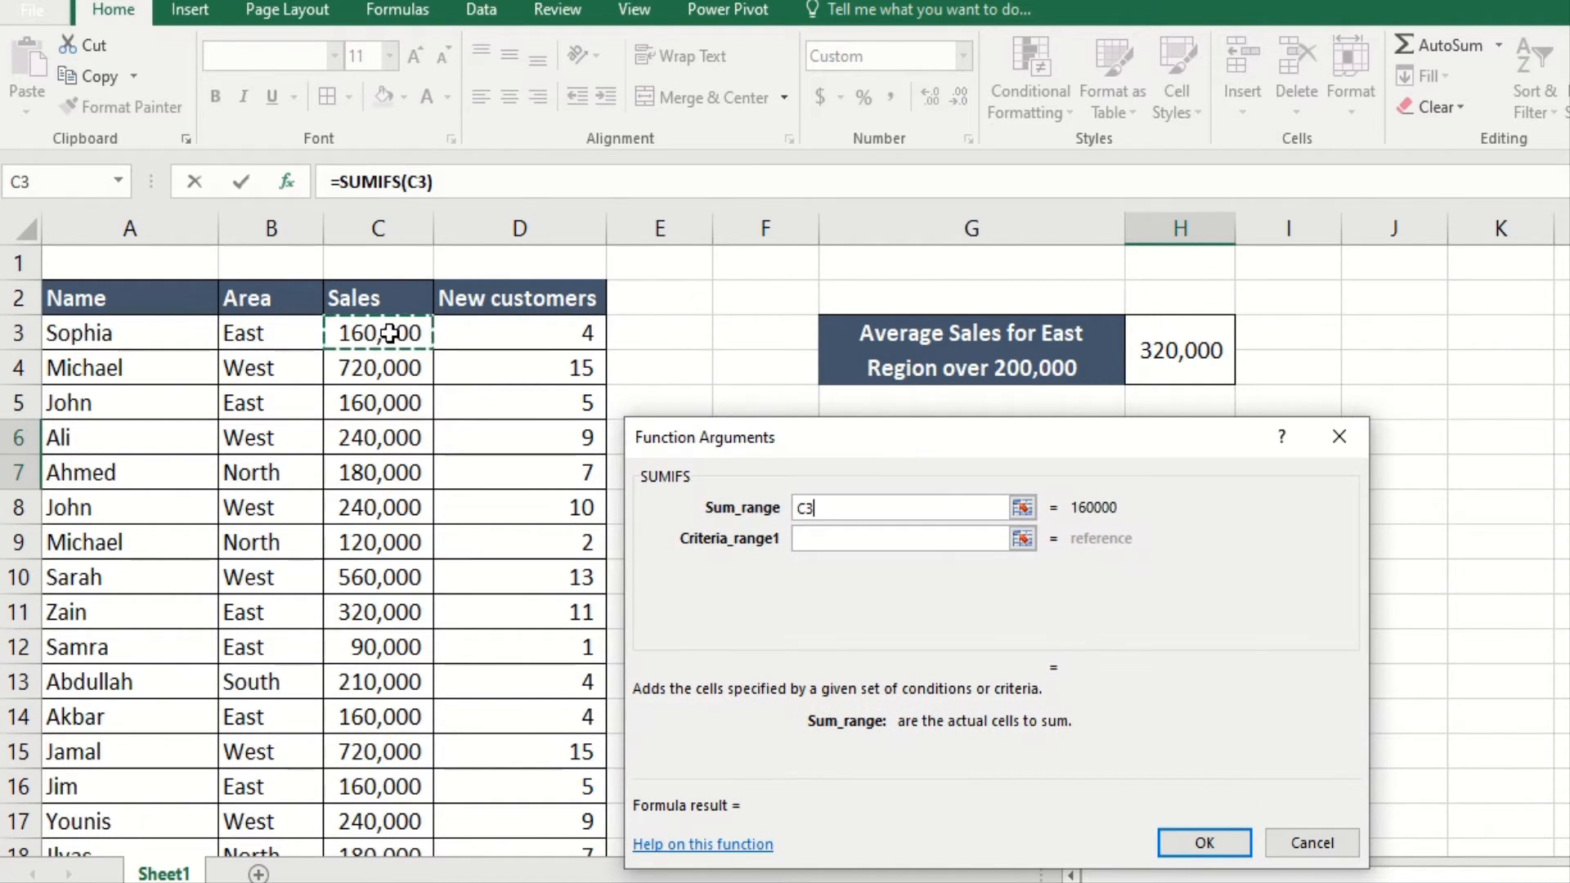
pyautogui.hotkey('ctrl', 'shift', 'Down')
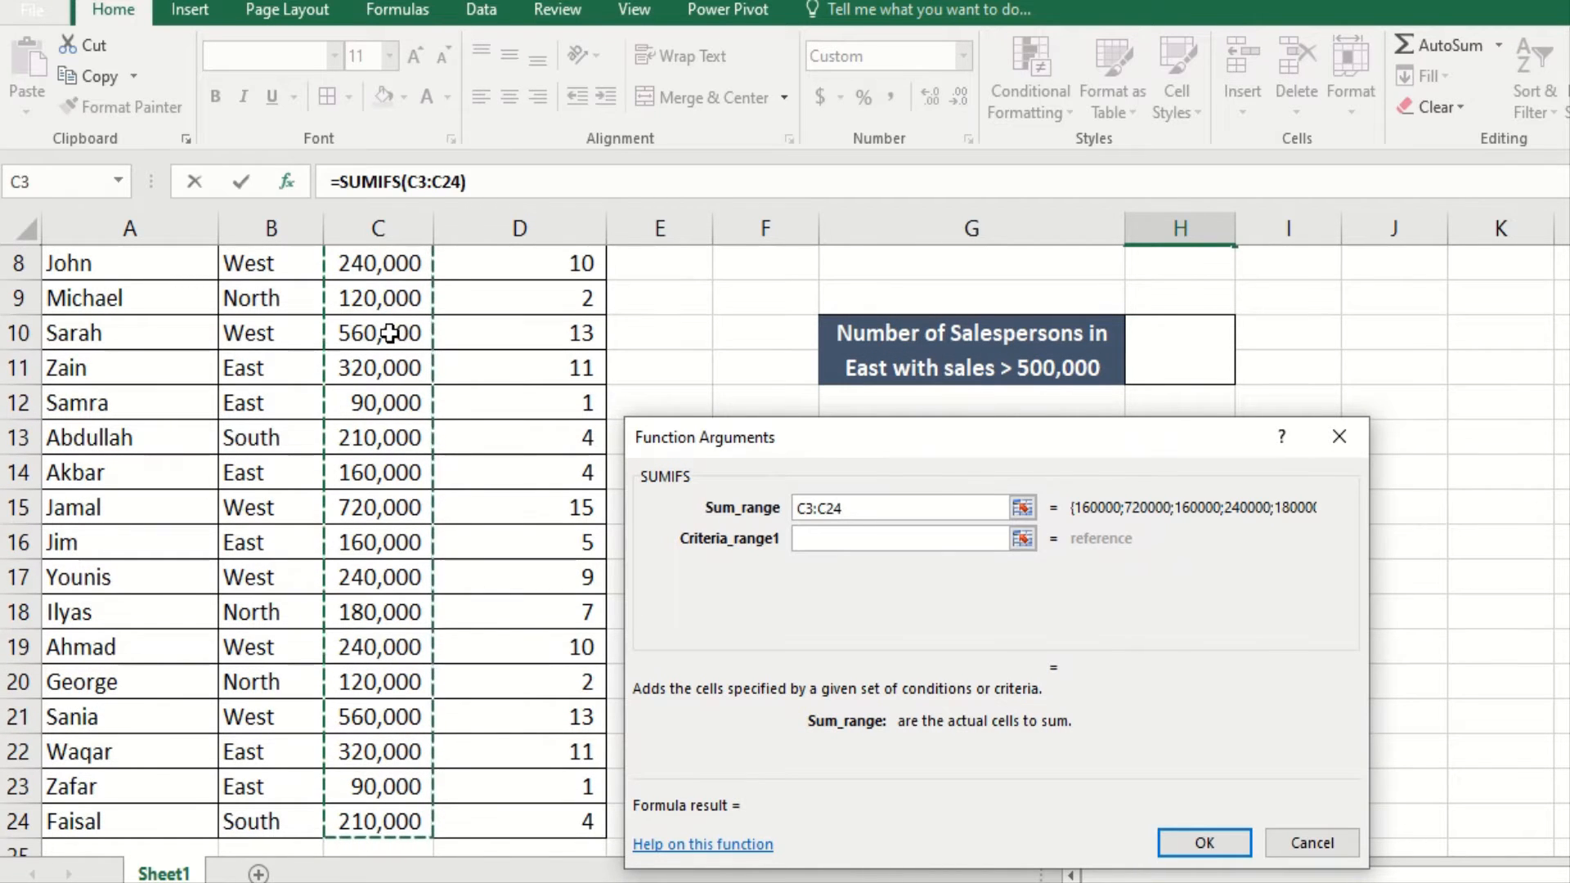
pyautogui.click(825, 538)
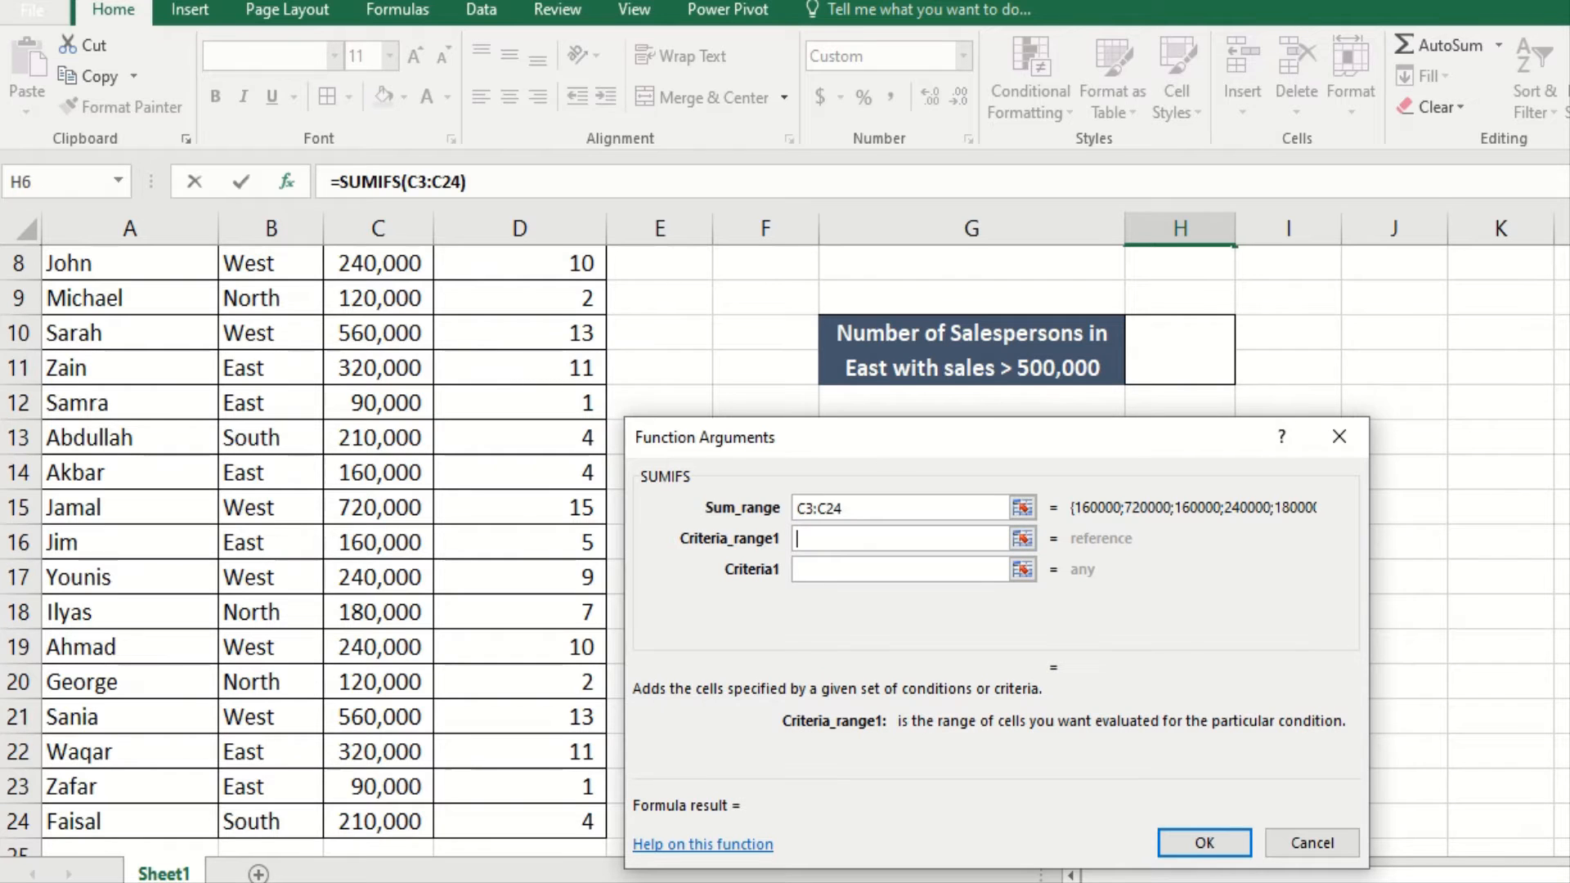
# Step: Set the first SUMIFS condition to new-customer range D3:D24 greater than 5
pyautogui.scroll(3, 378, 539)
pyautogui.scroll(-1, 378, 540)
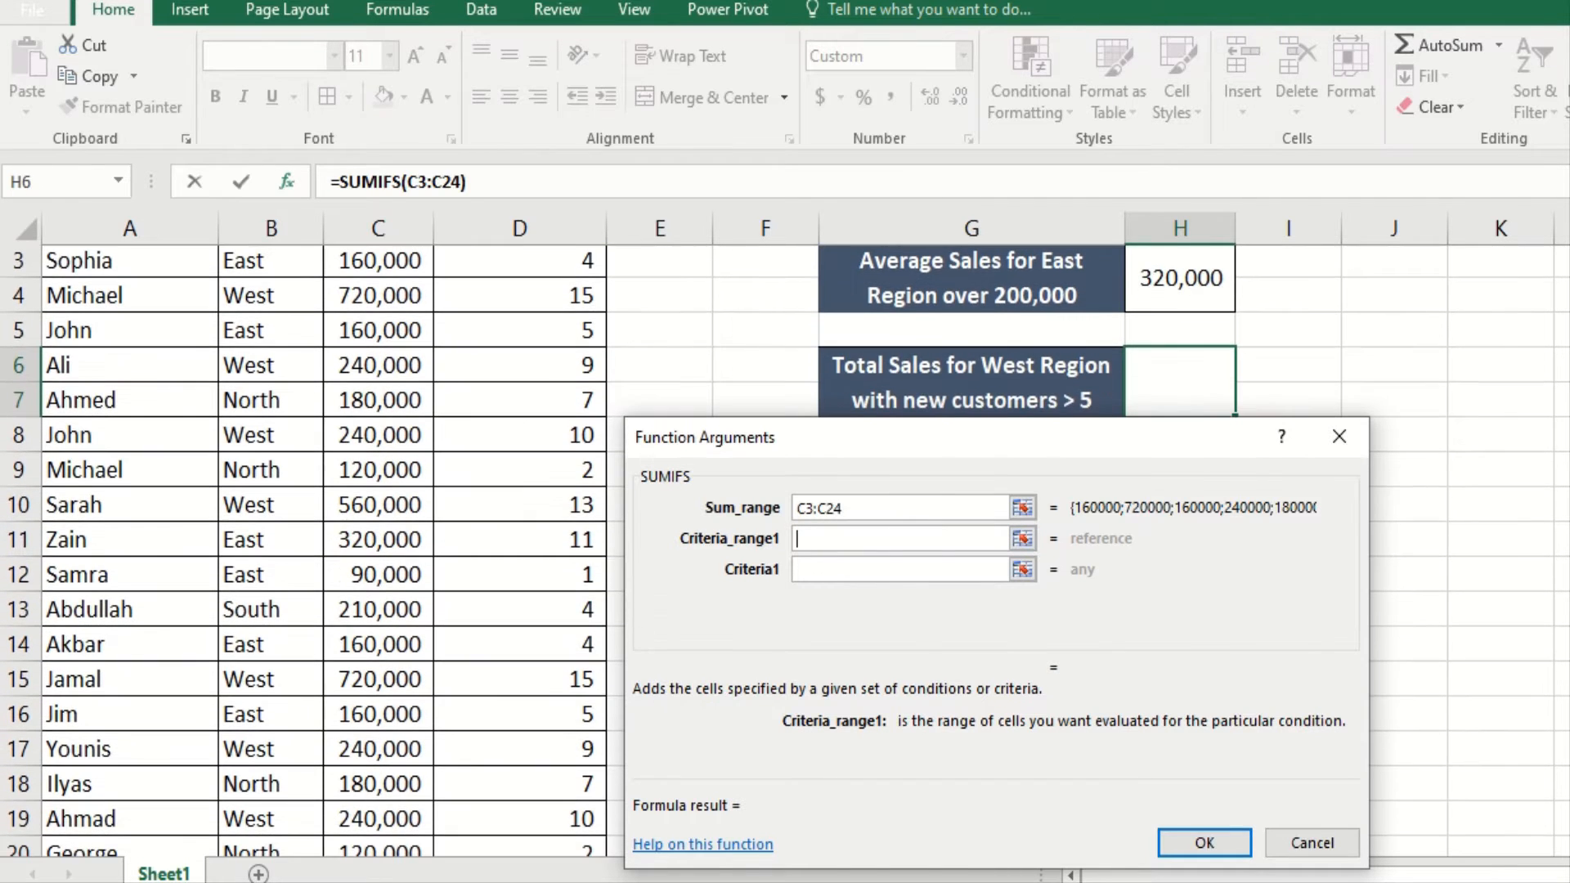
pyautogui.scroll(1, 378, 539)
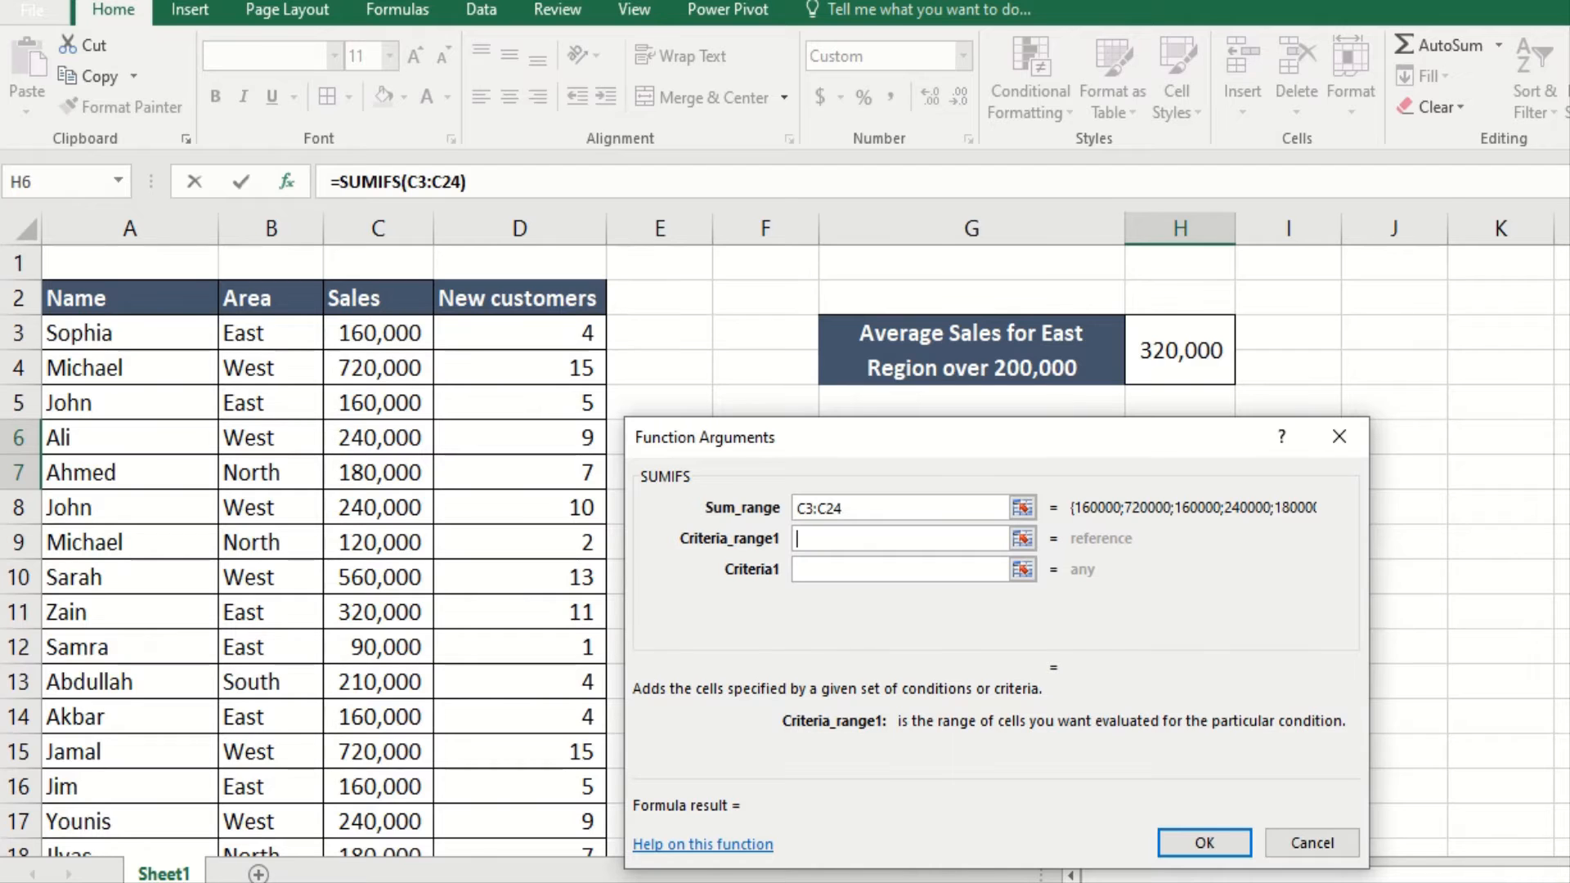
pyautogui.scroll(-2, 378, 540)
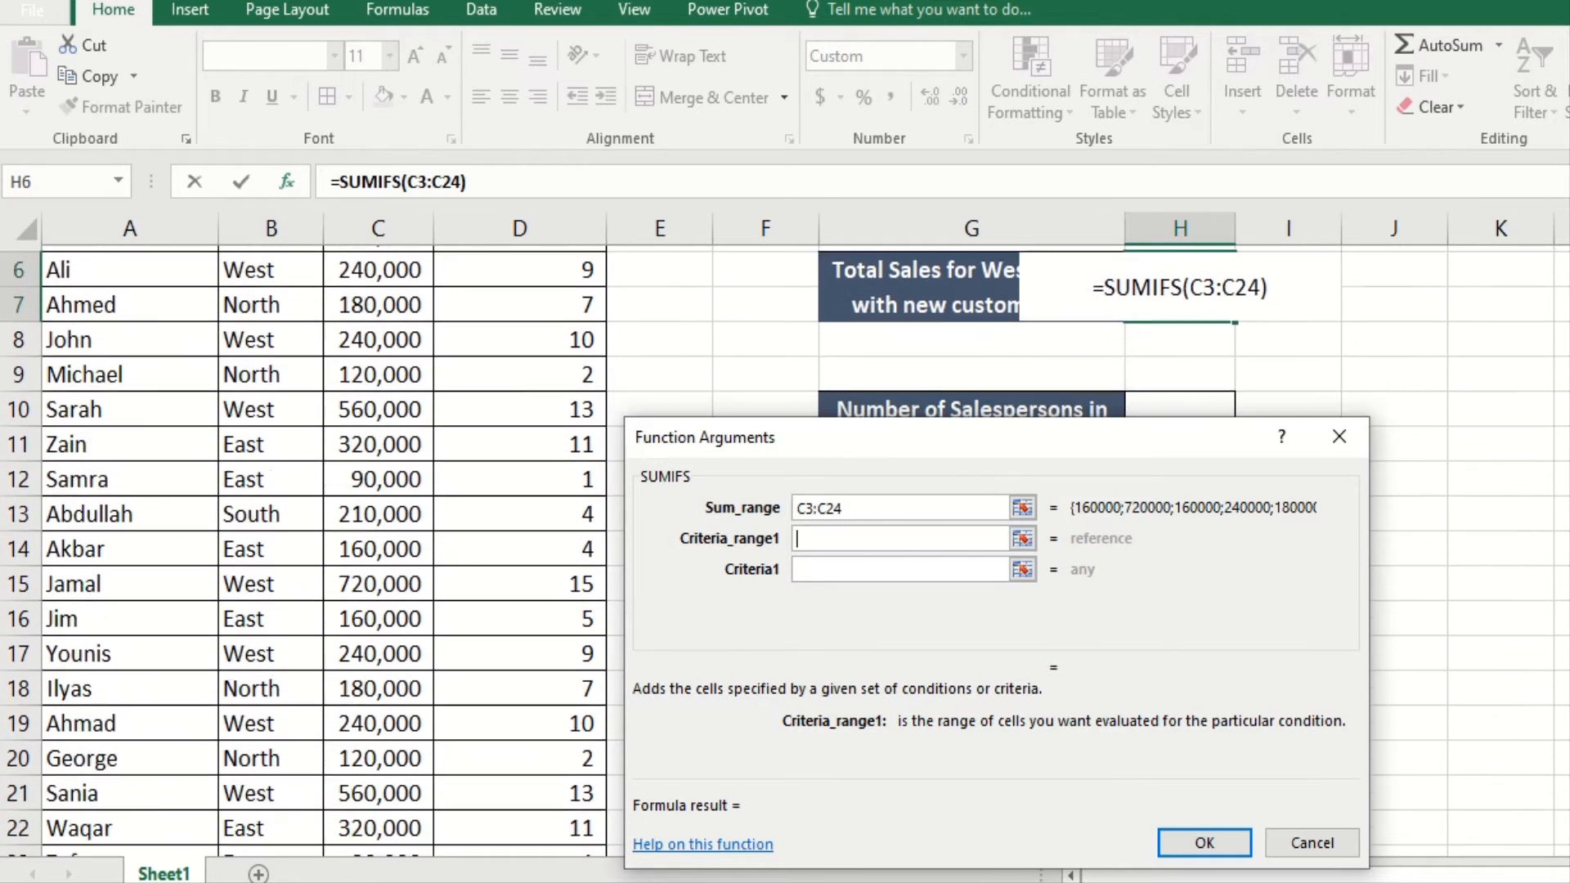
pyautogui.scroll(-1, 378, 540)
pyautogui.scroll(2, 377, 540)
pyautogui.scroll(-1, 377, 540)
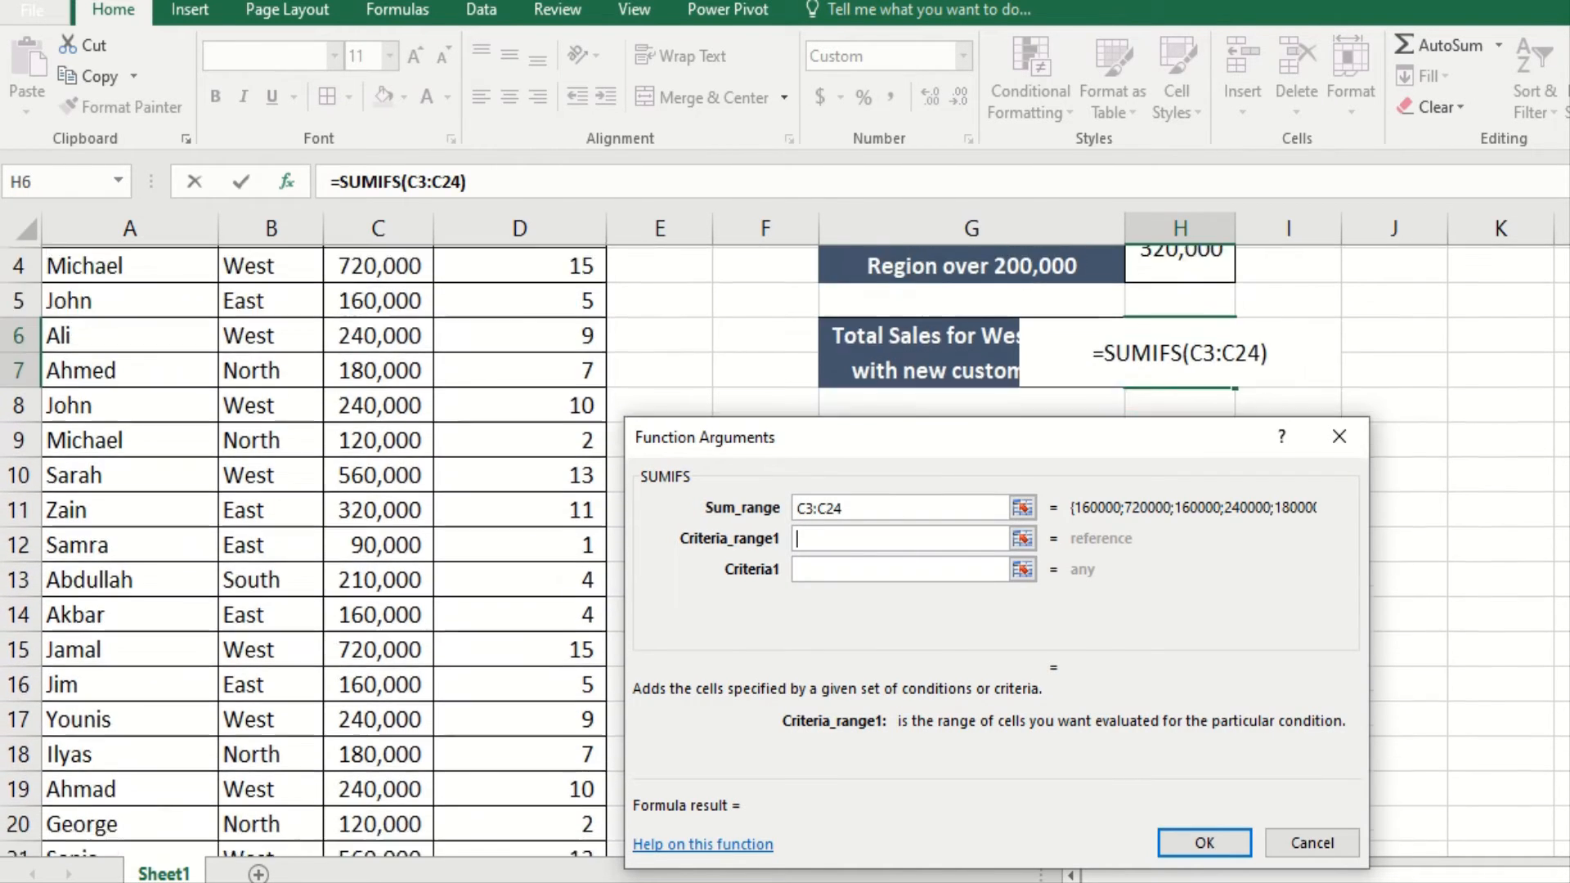
pyautogui.scroll(1, 820, 381)
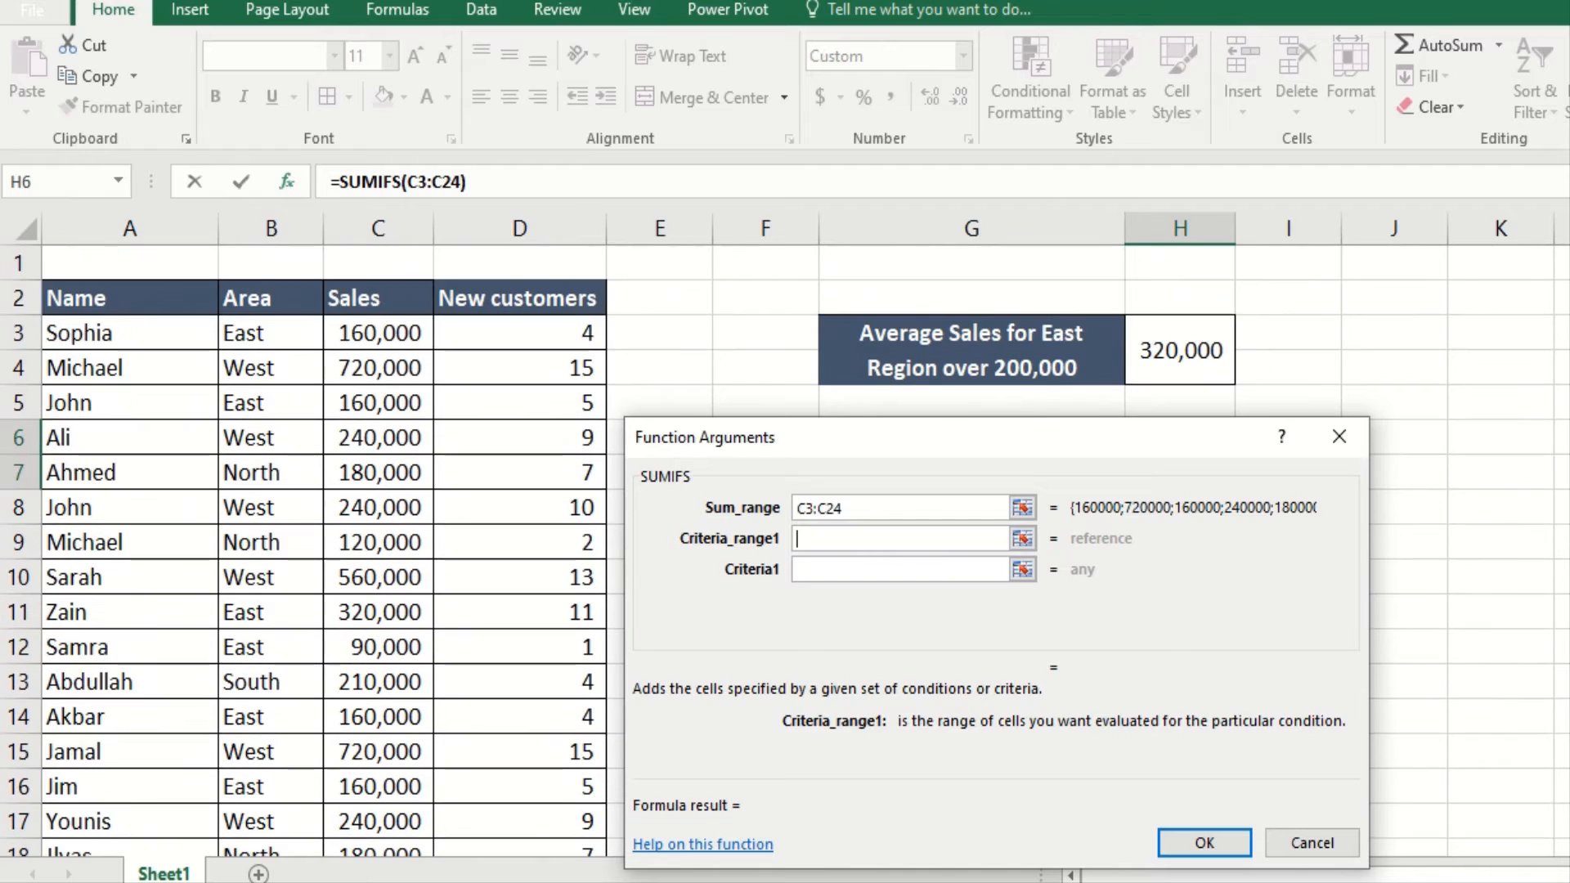
pyautogui.click(495, 332)
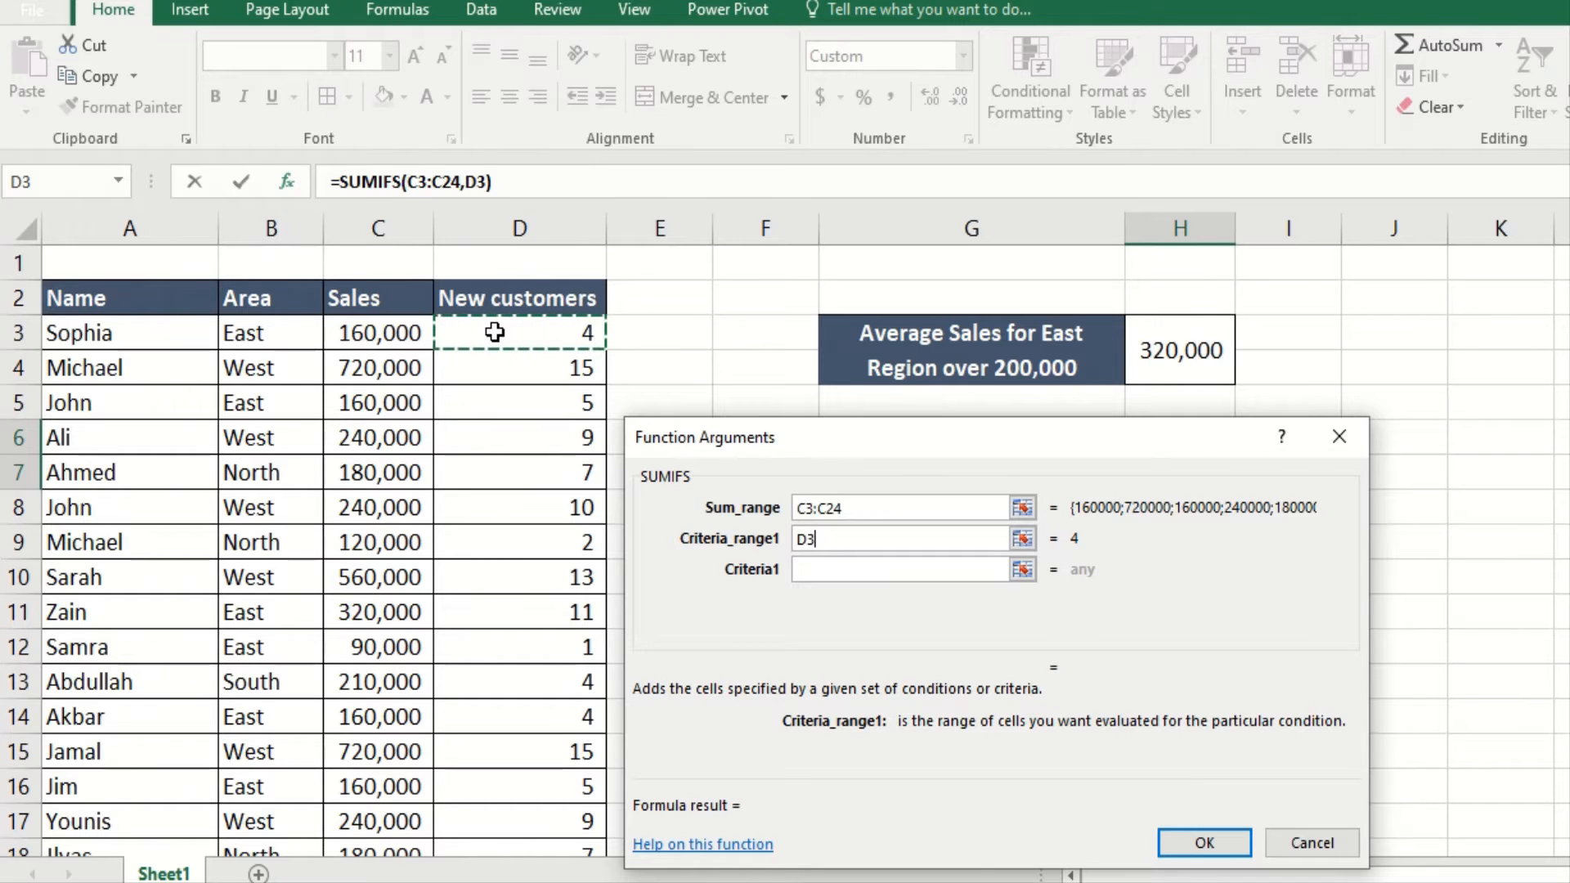
pyautogui.hotkey('ctrl', 'shift', 'Down')
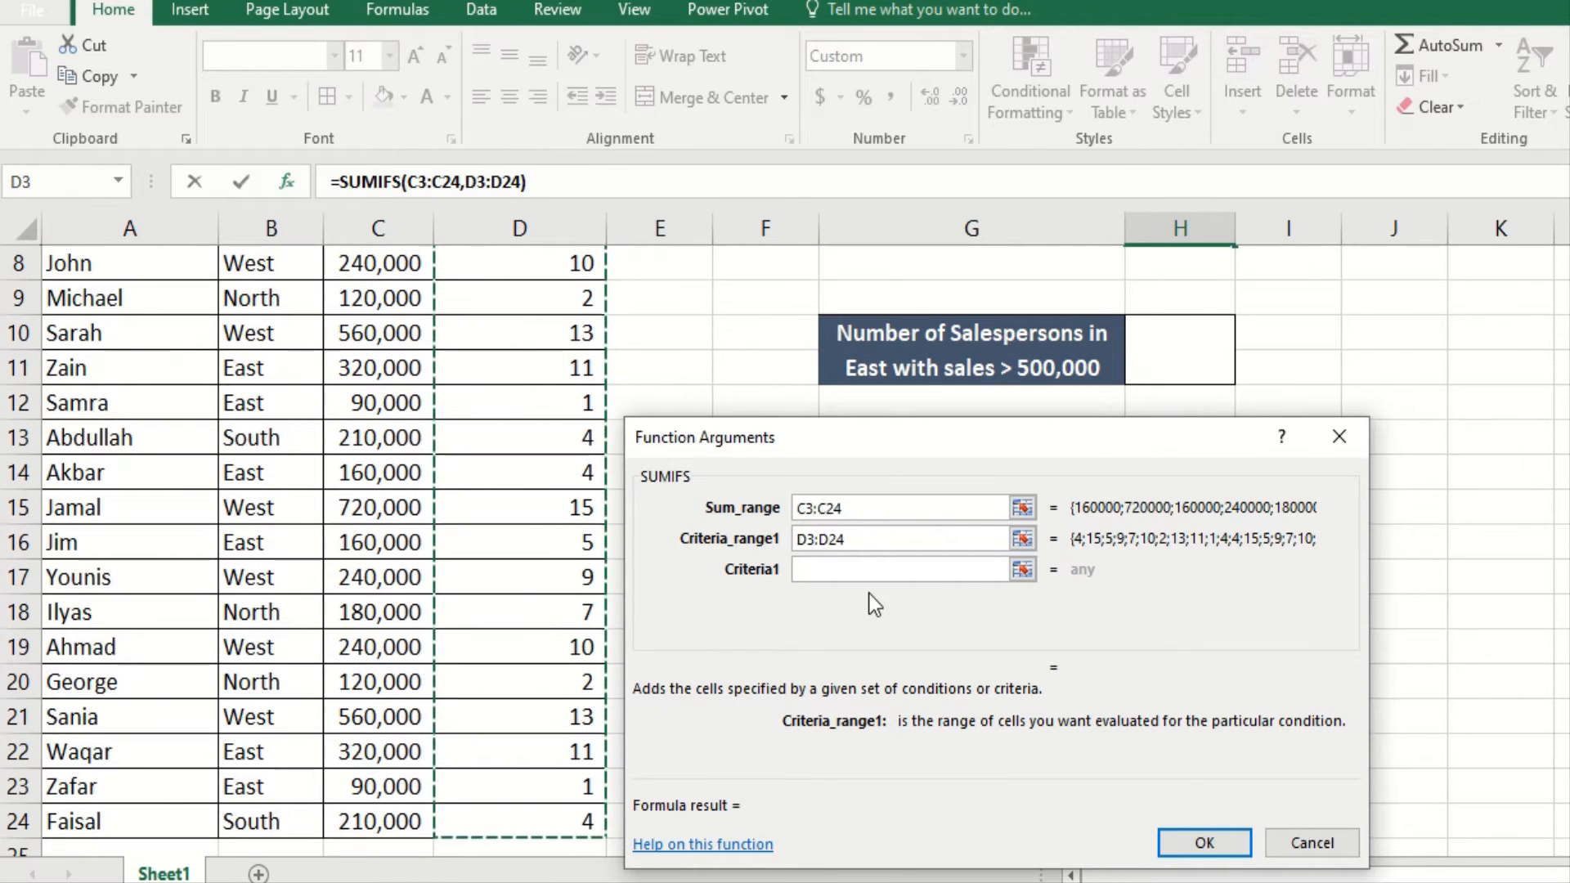
pyautogui.click(844, 568)
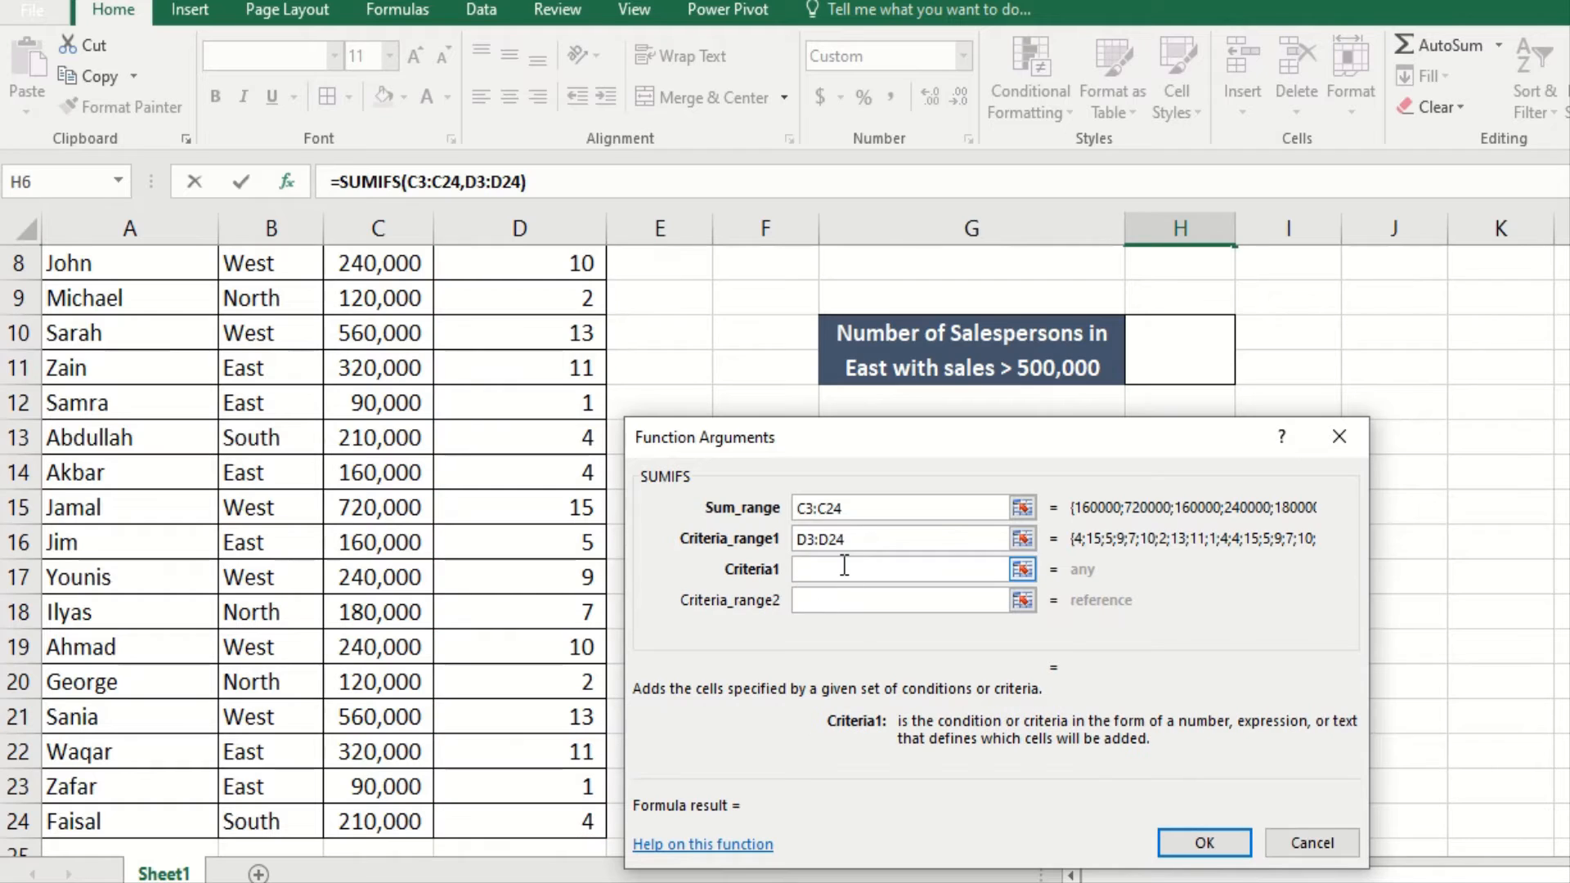
pyautogui.write('>5')
# Step: Add the second condition, Area B3:B24 equal to "WEST", and confirm the formula
pyautogui.scroll(2, 327, 540)
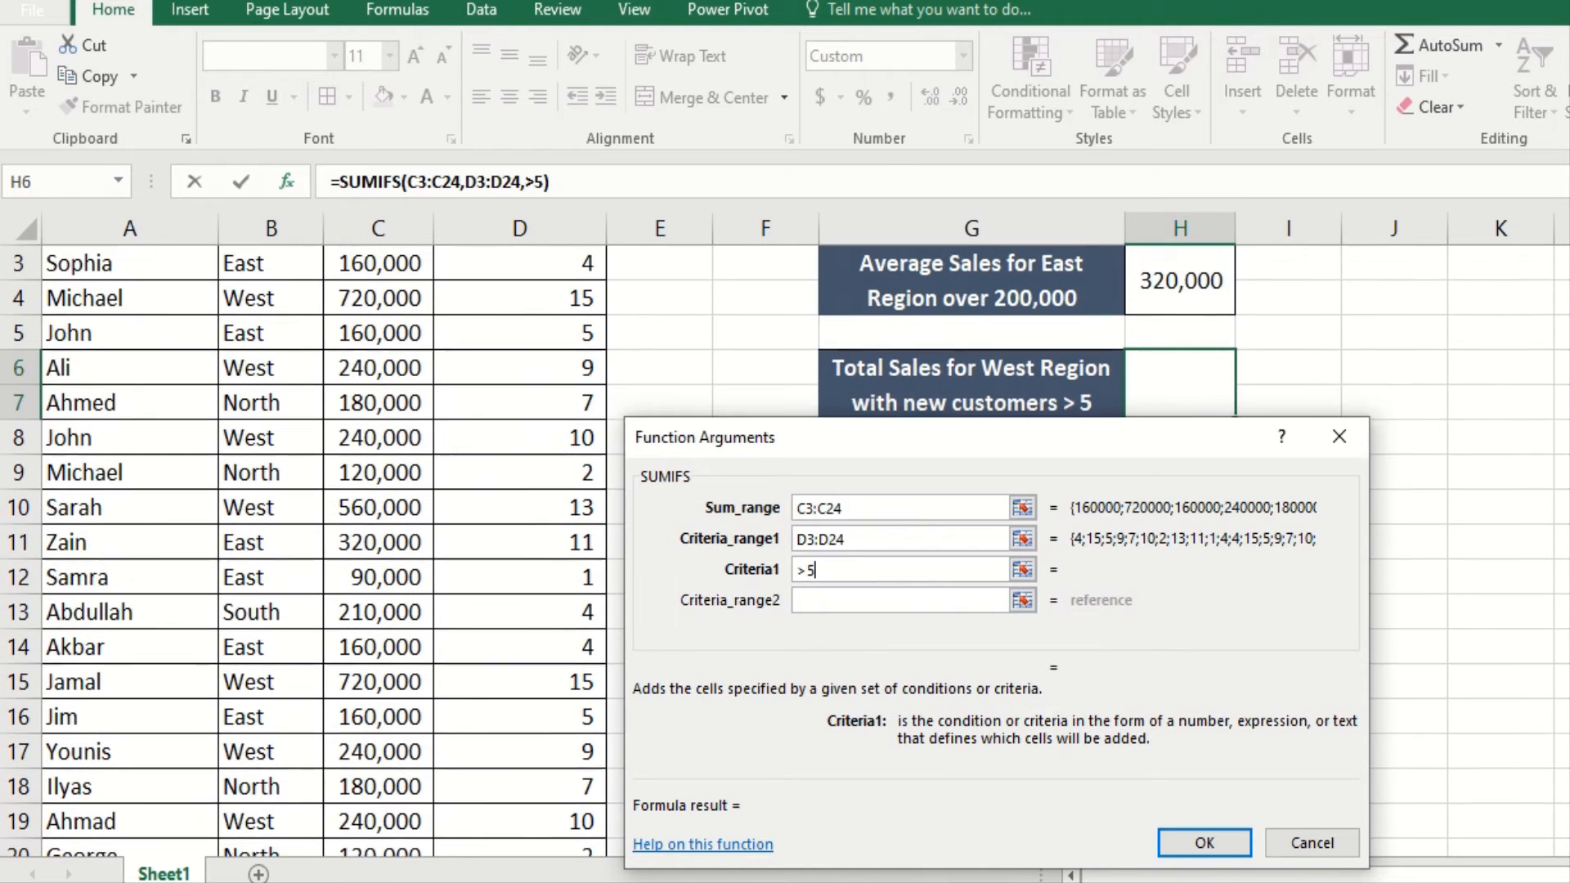
pyautogui.scroll(-1, 327, 539)
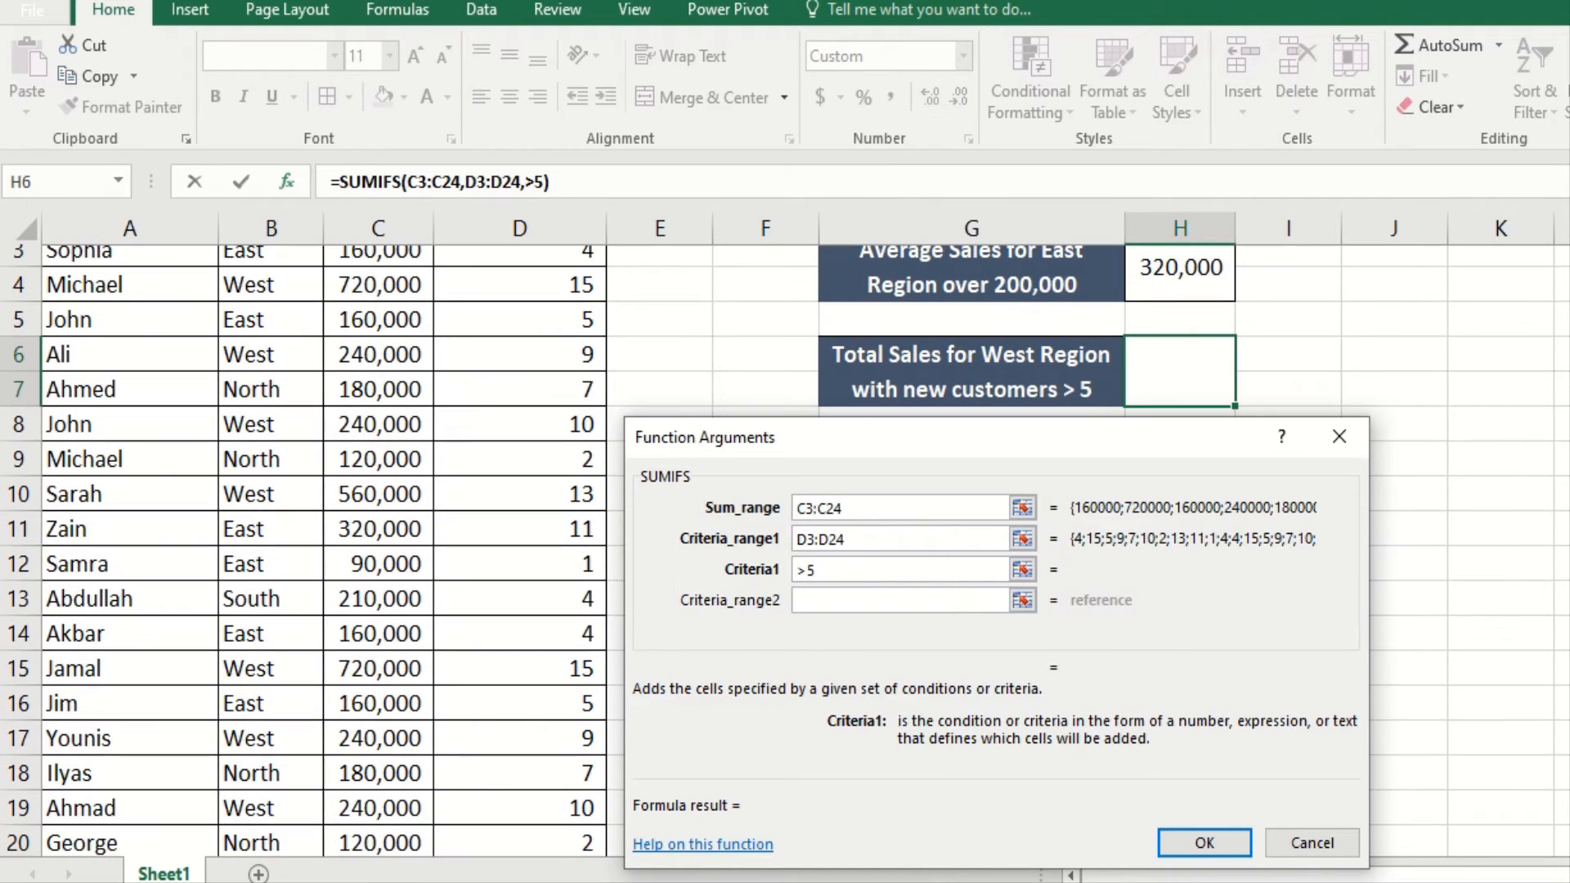
pyautogui.scroll(-1, 327, 540)
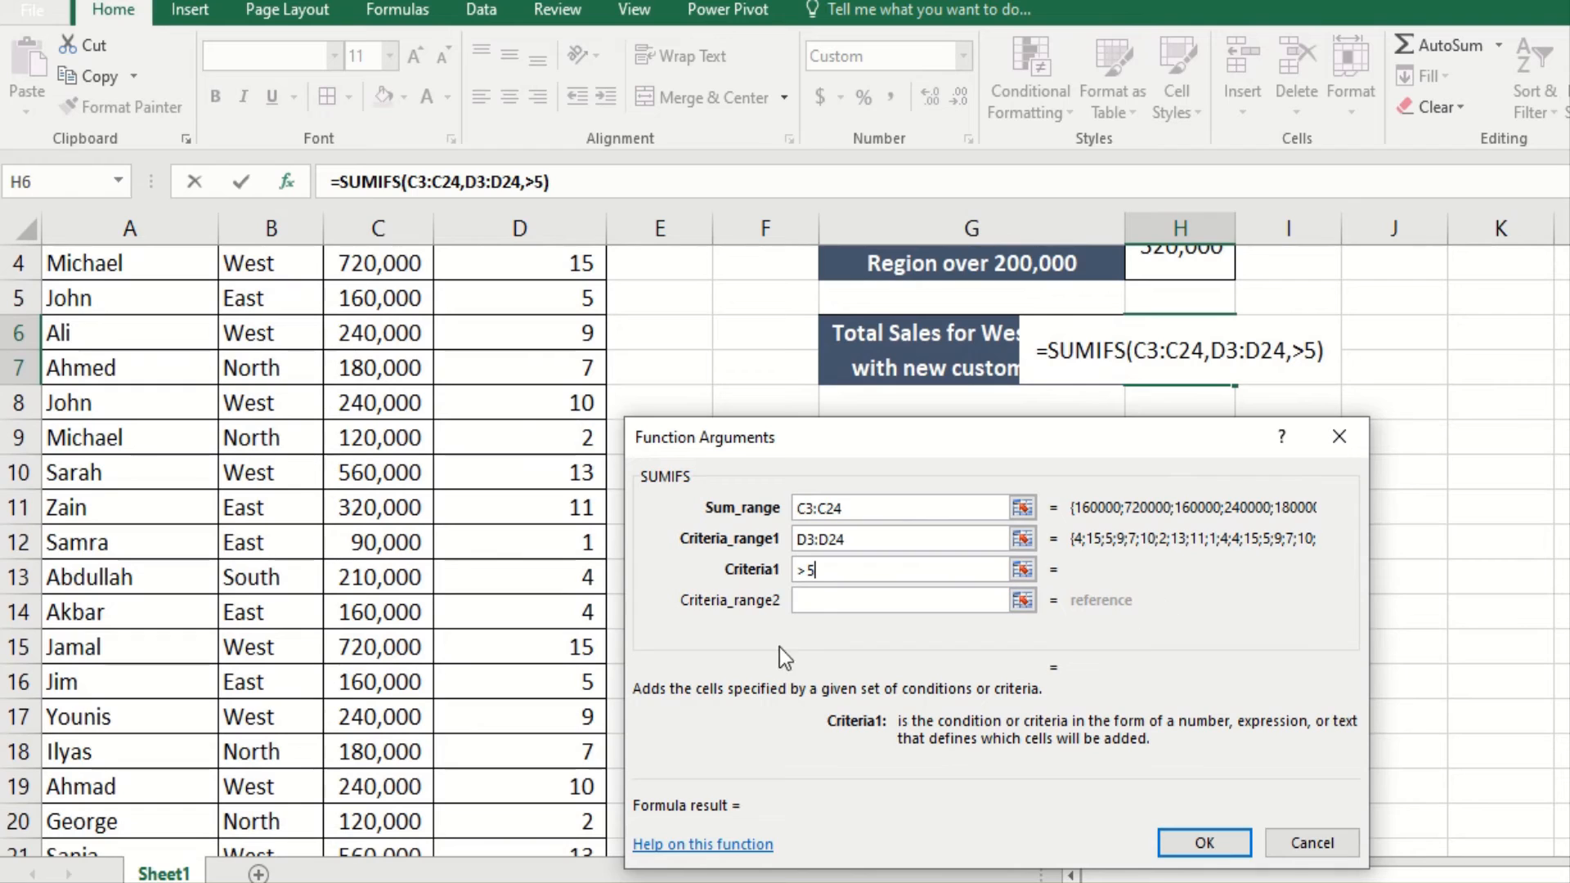
pyautogui.click(808, 601)
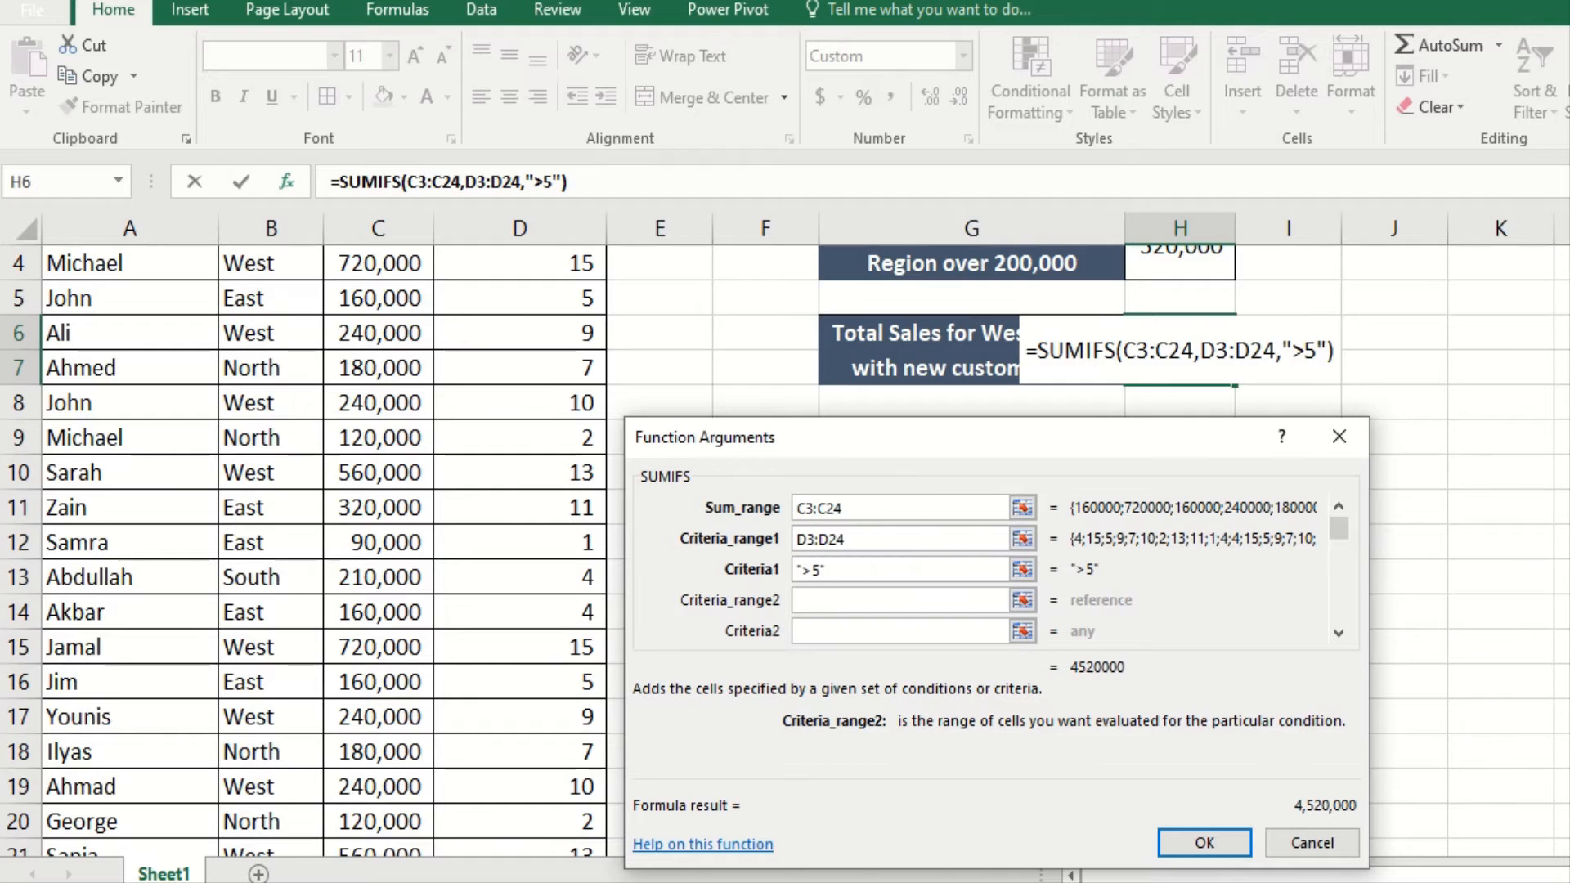
pyautogui.scroll(1, 317, 397)
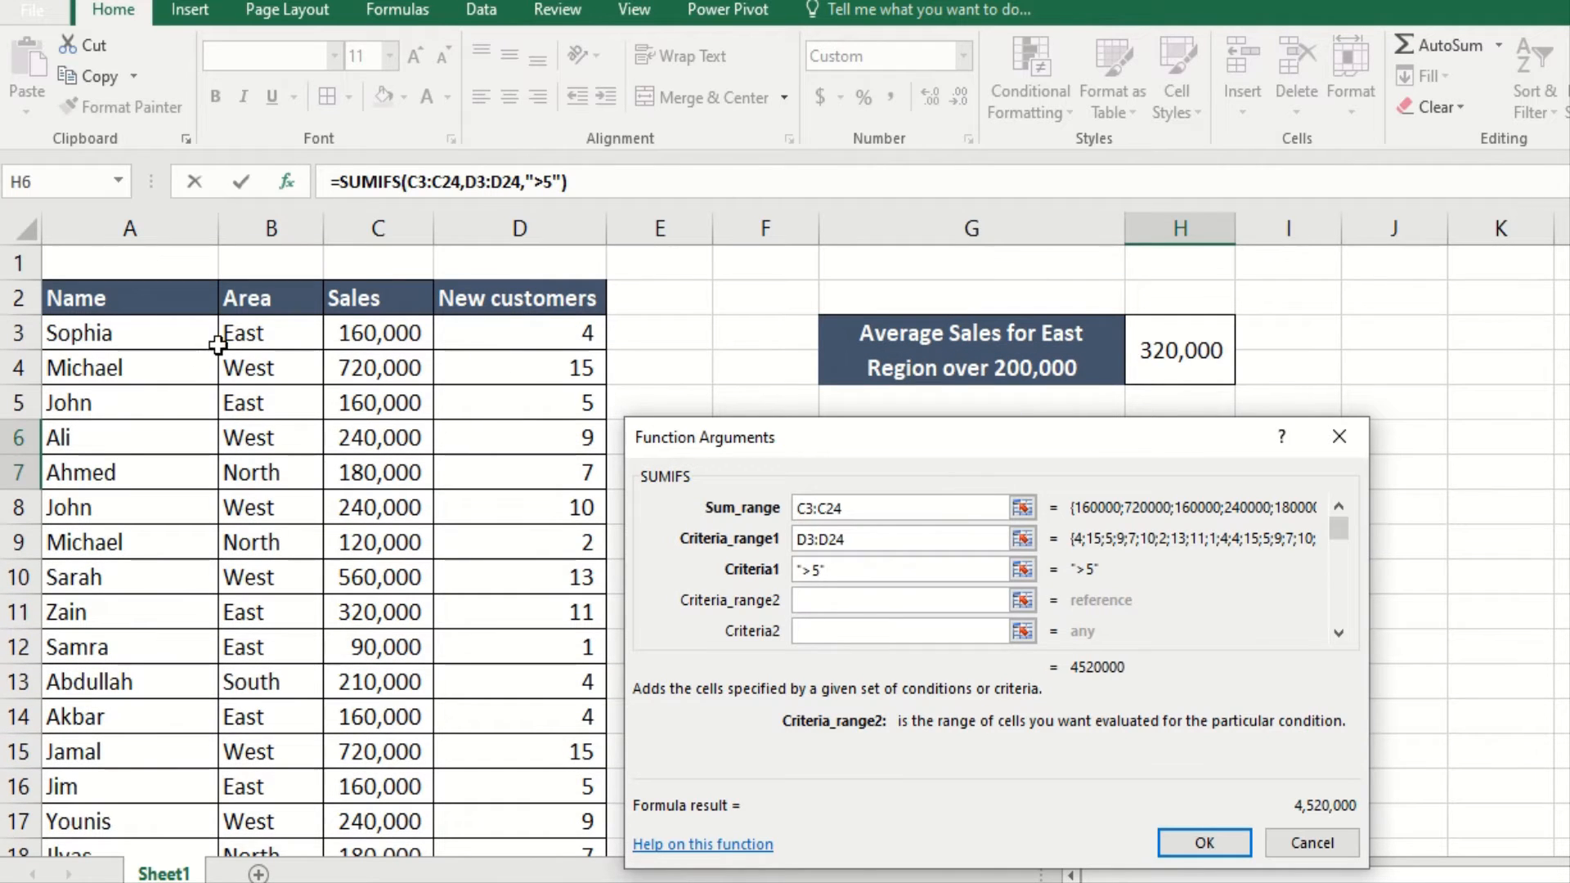
pyautogui.click(240, 330)
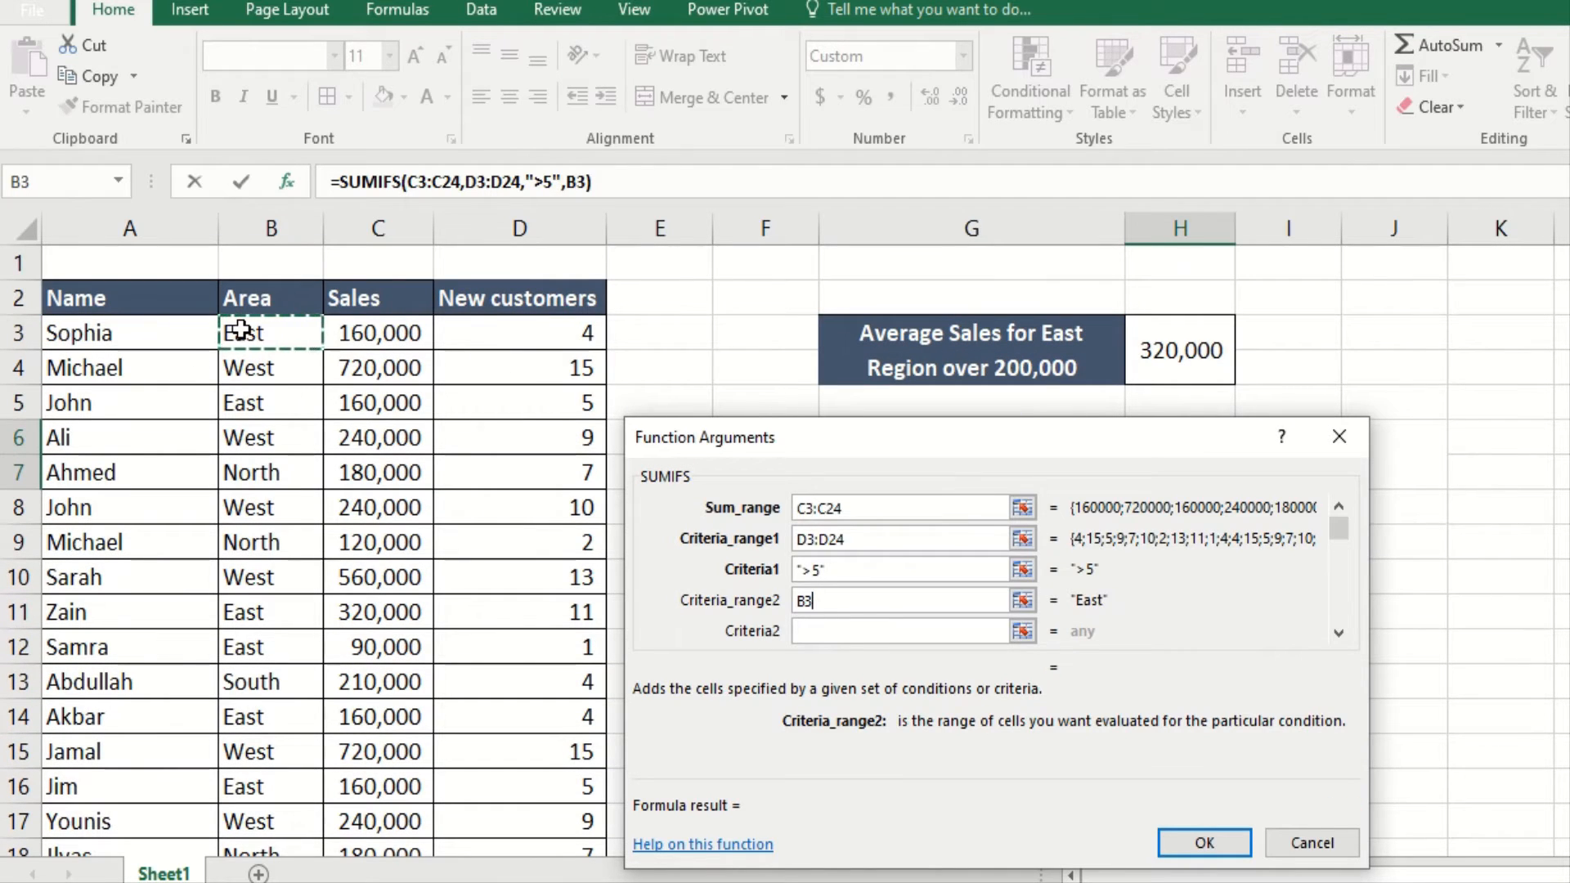
pyautogui.hotkey('ctrl', 'shift', 'Down')
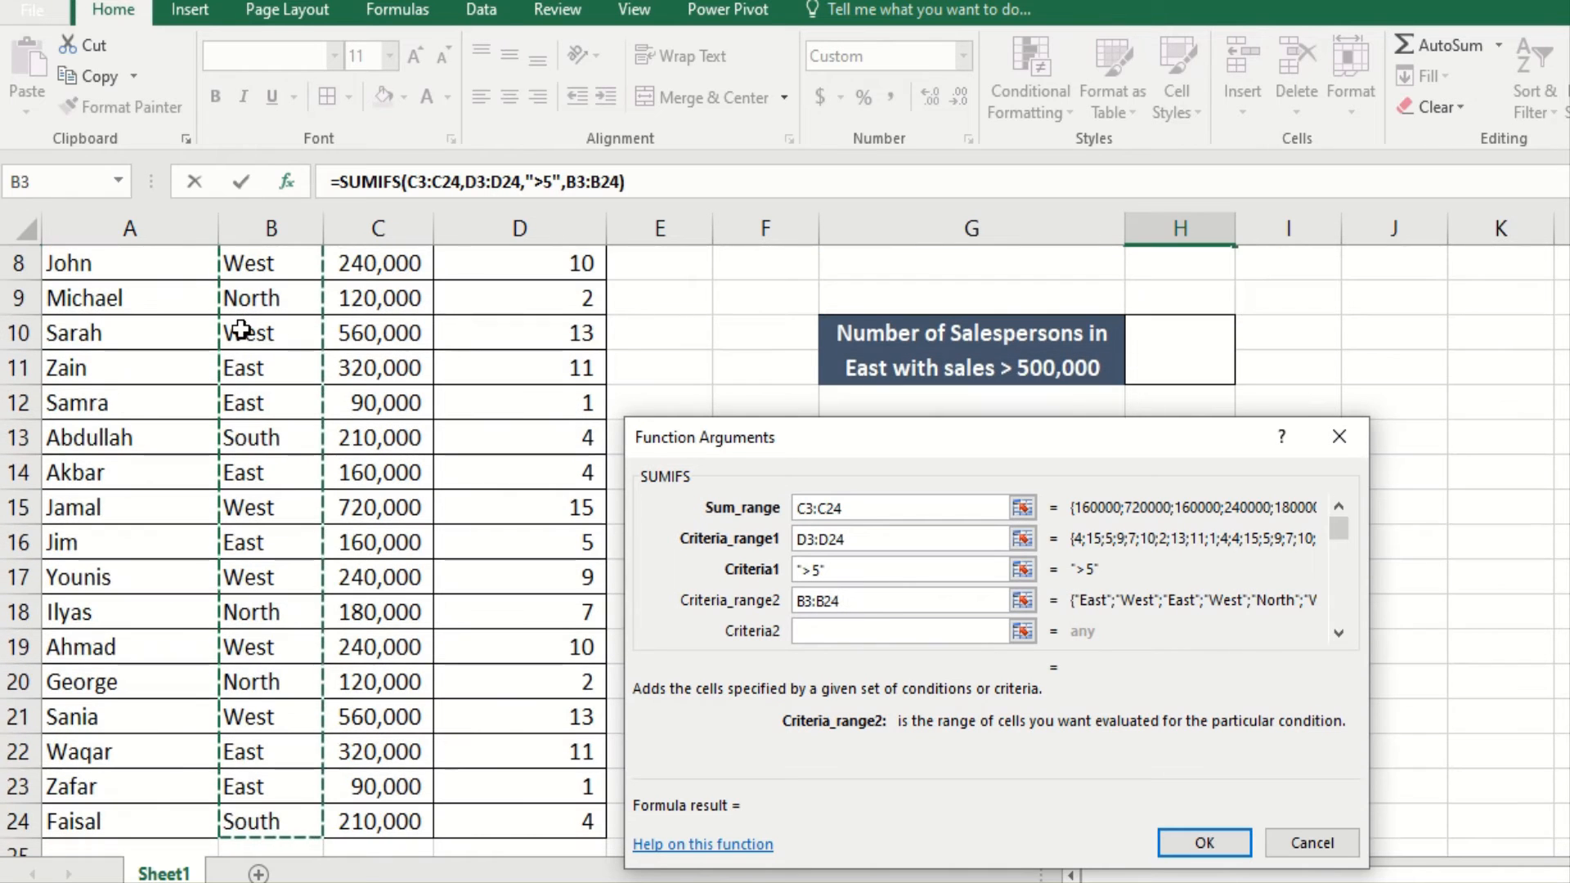
pyautogui.click(815, 631)
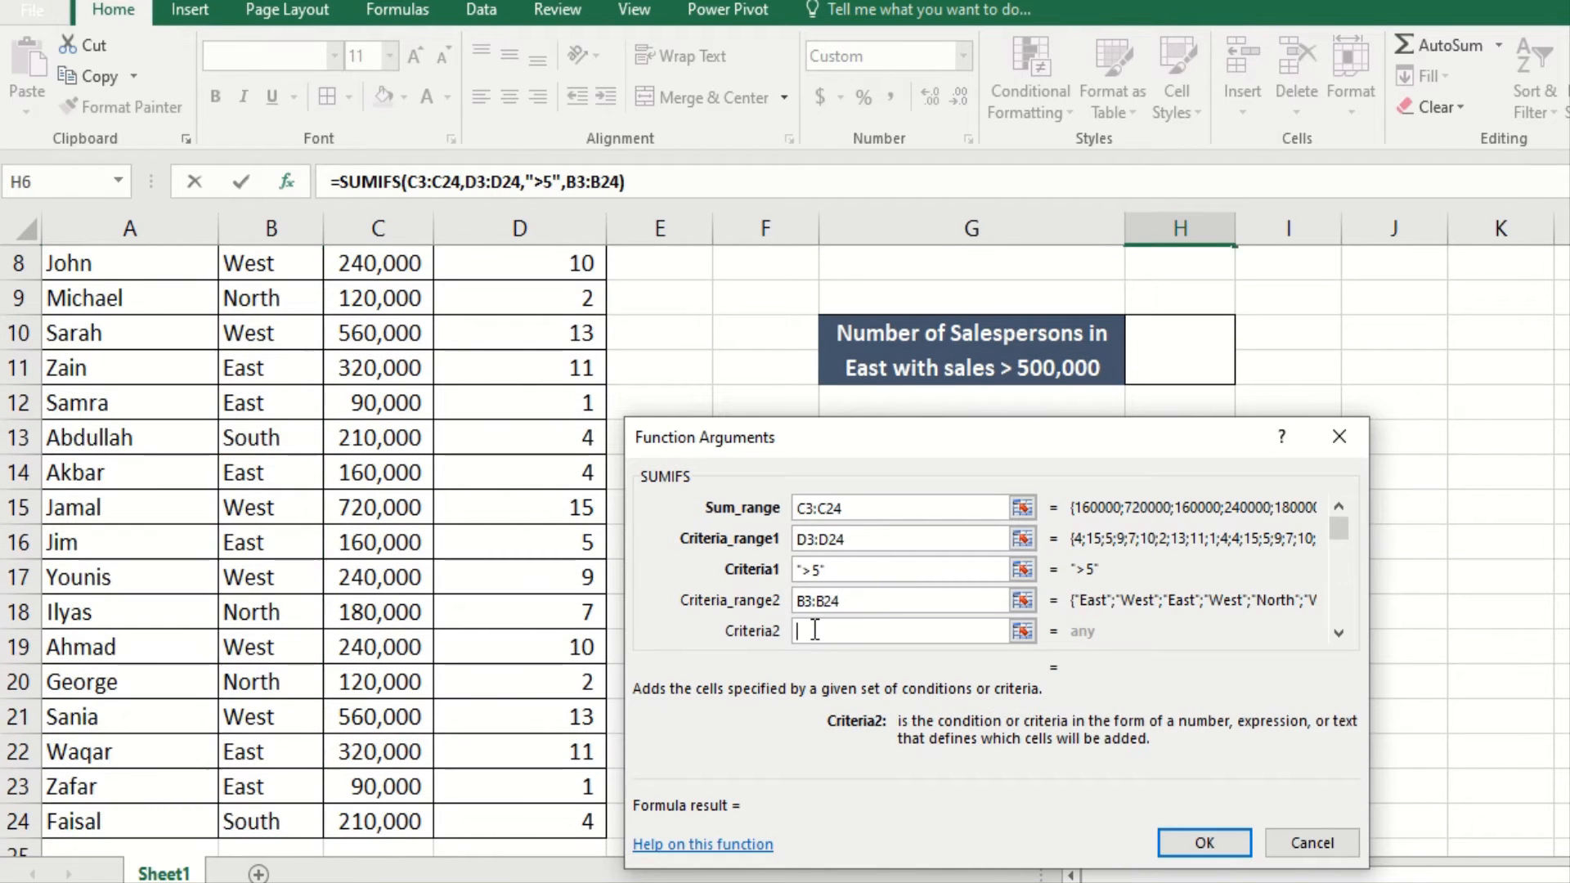
pyautogui.write('"WES')
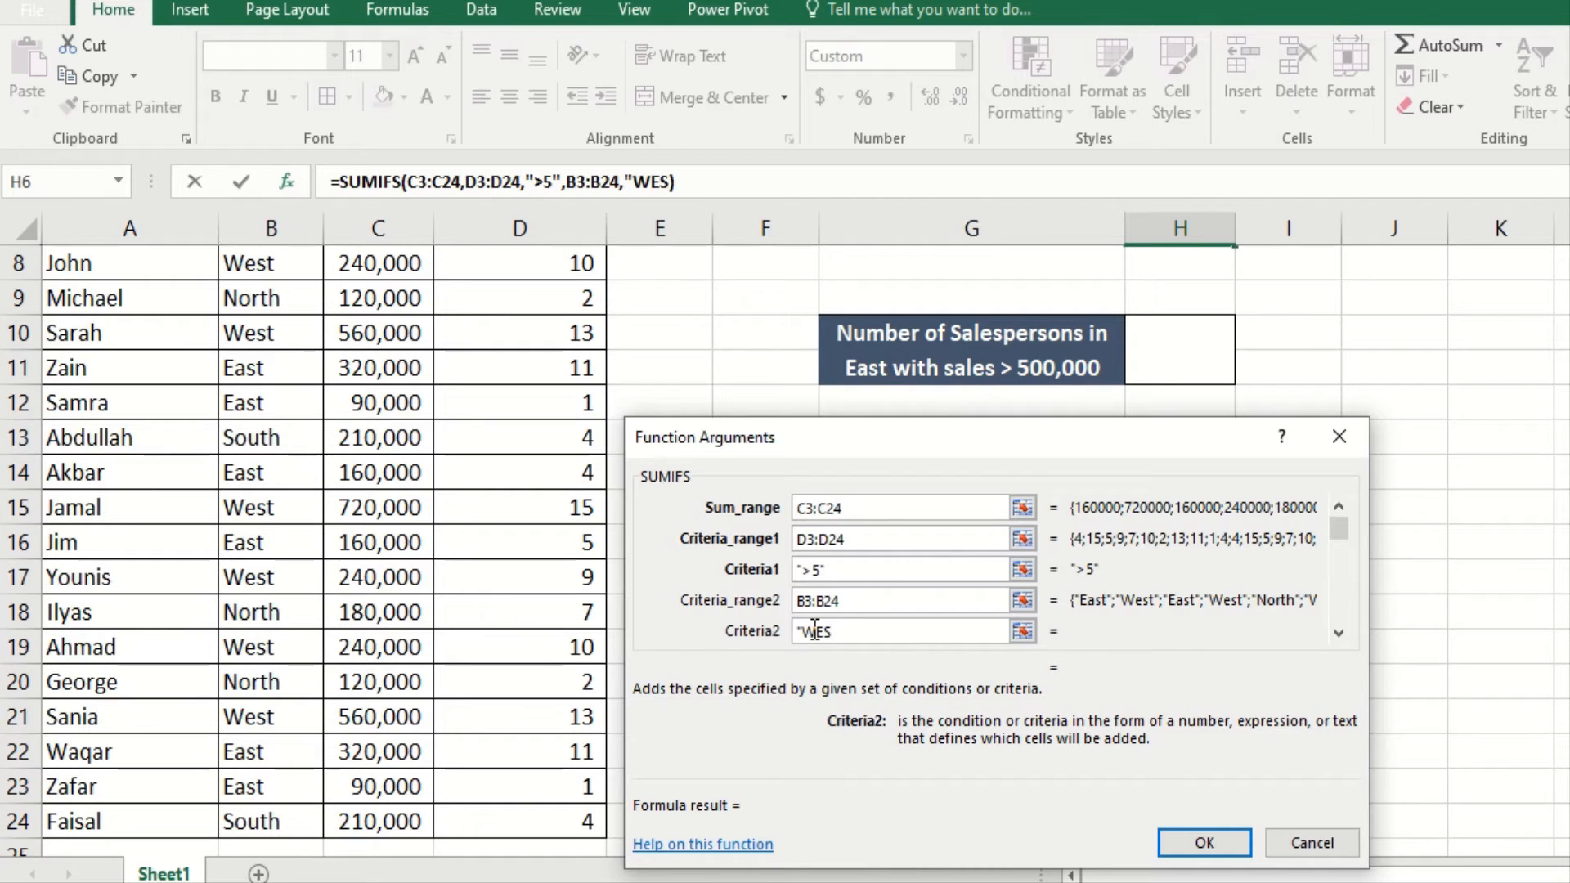
pyautogui.write('T"')
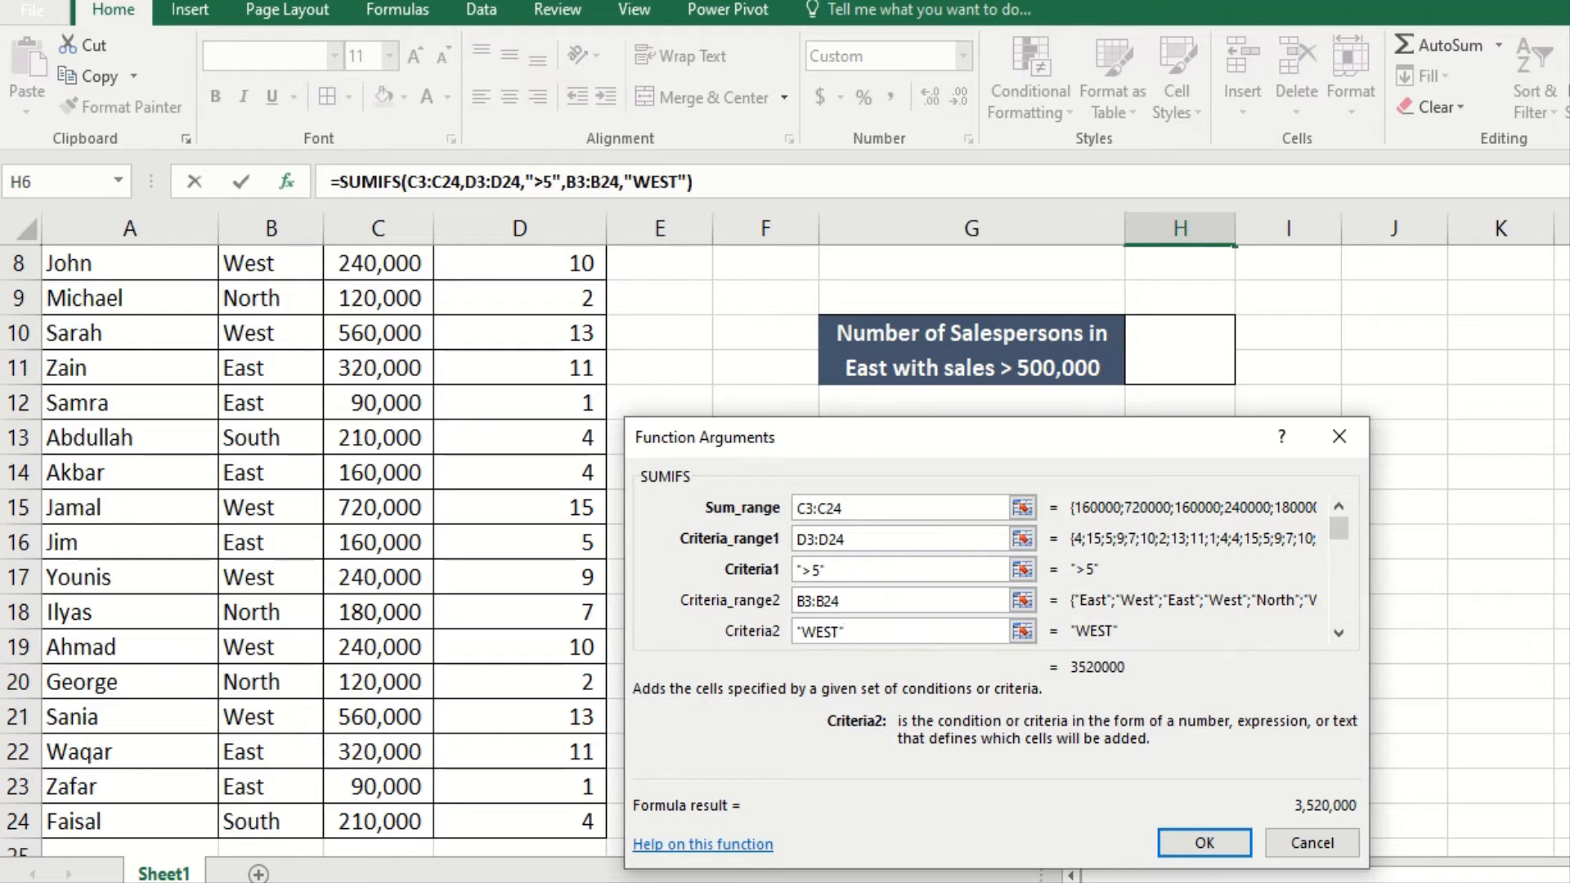
pyautogui.click(1204, 843)
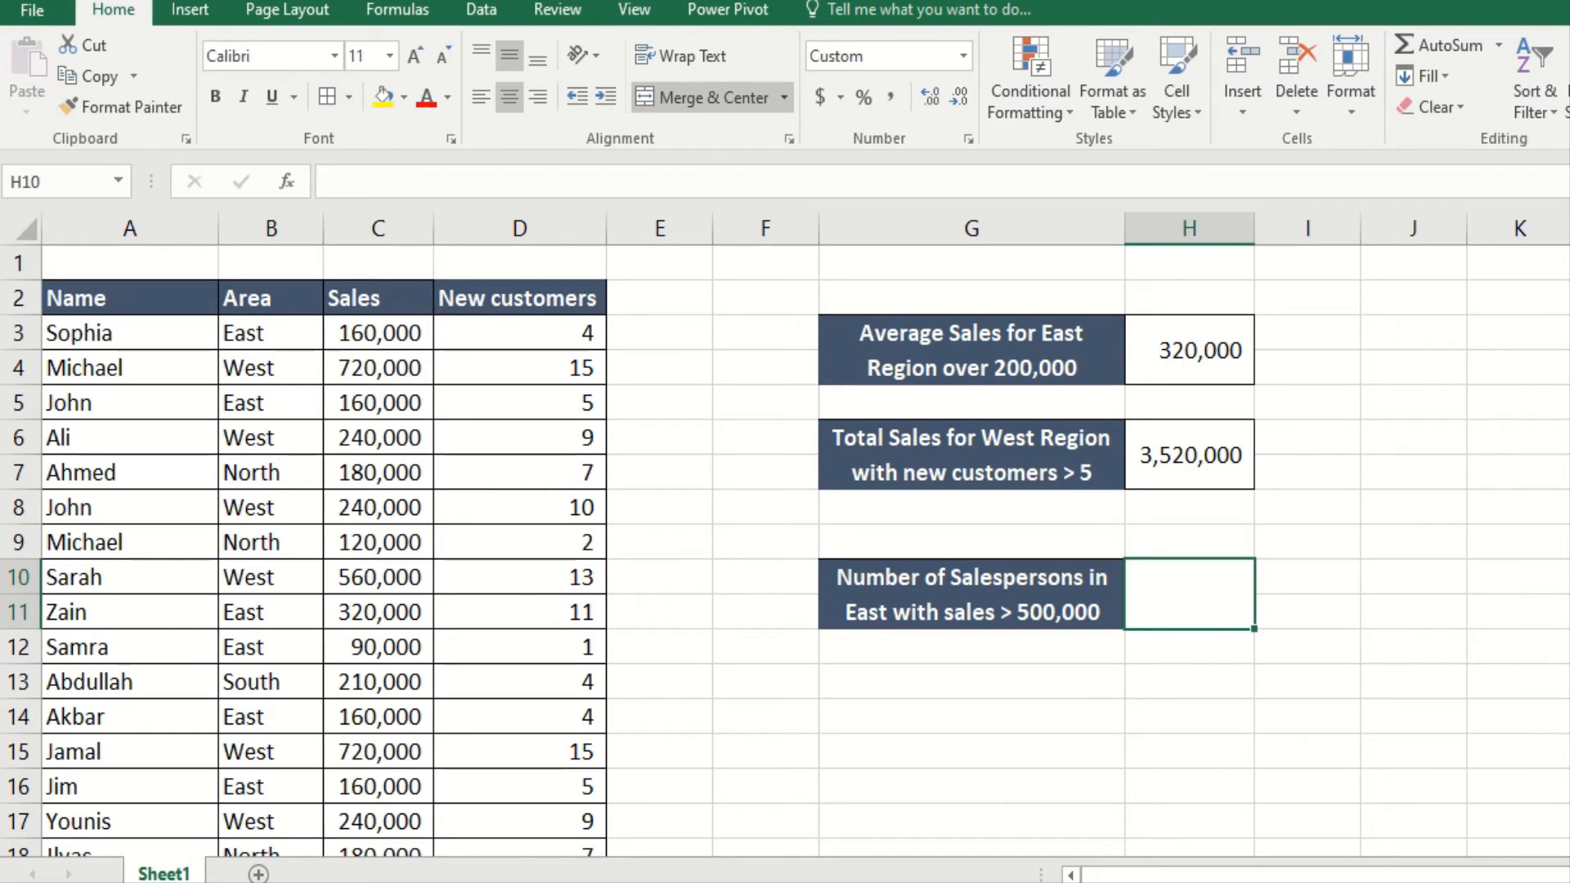
pyautogui.click(941, 623)
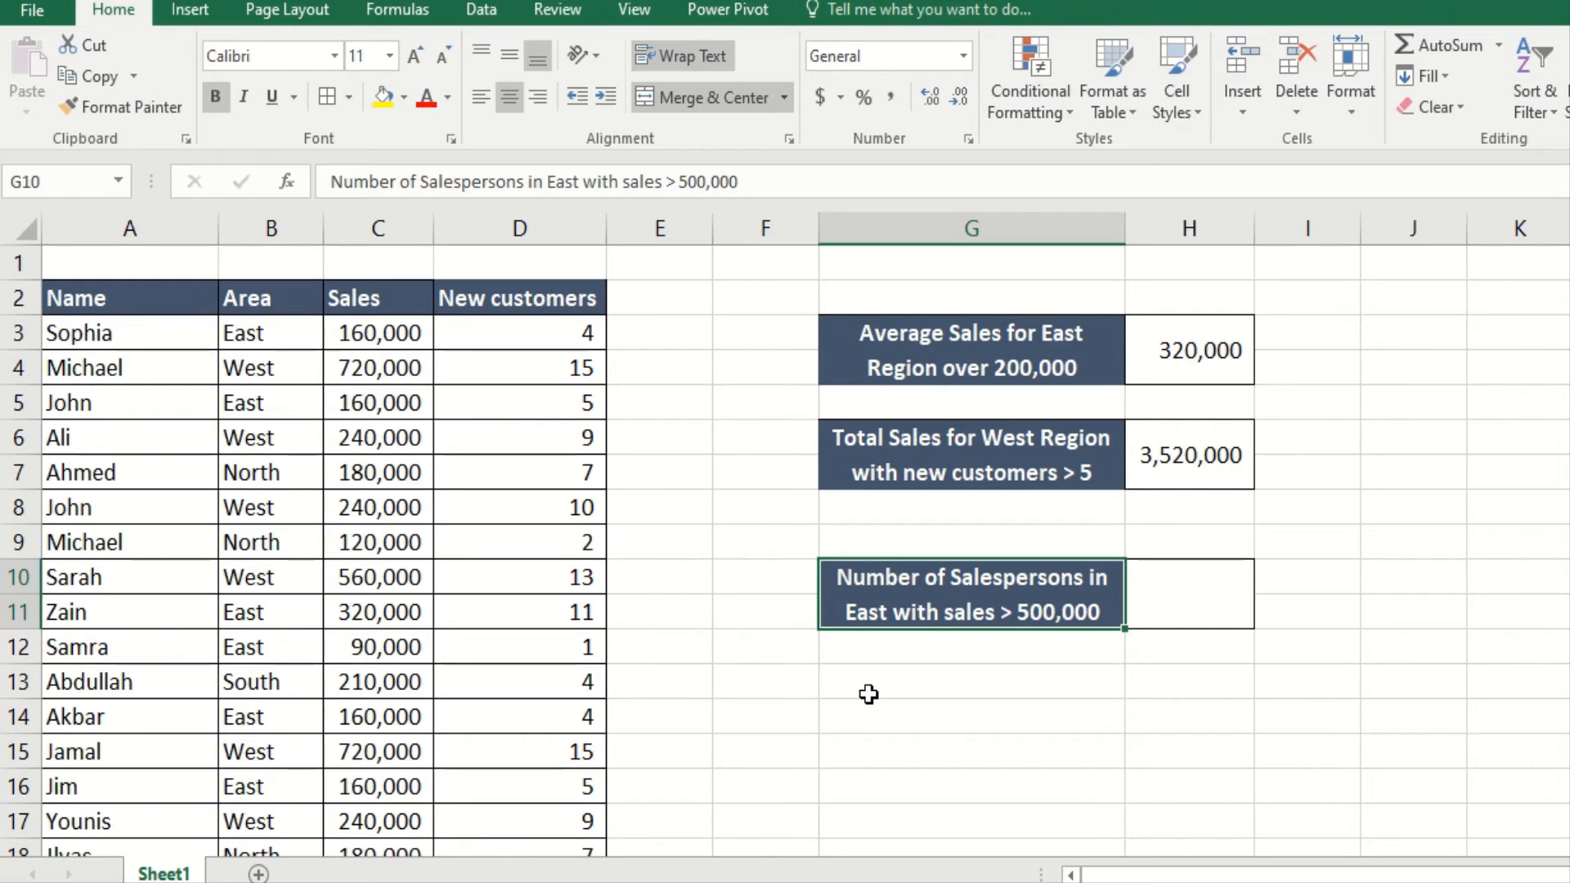
pyautogui.click(1191, 616)
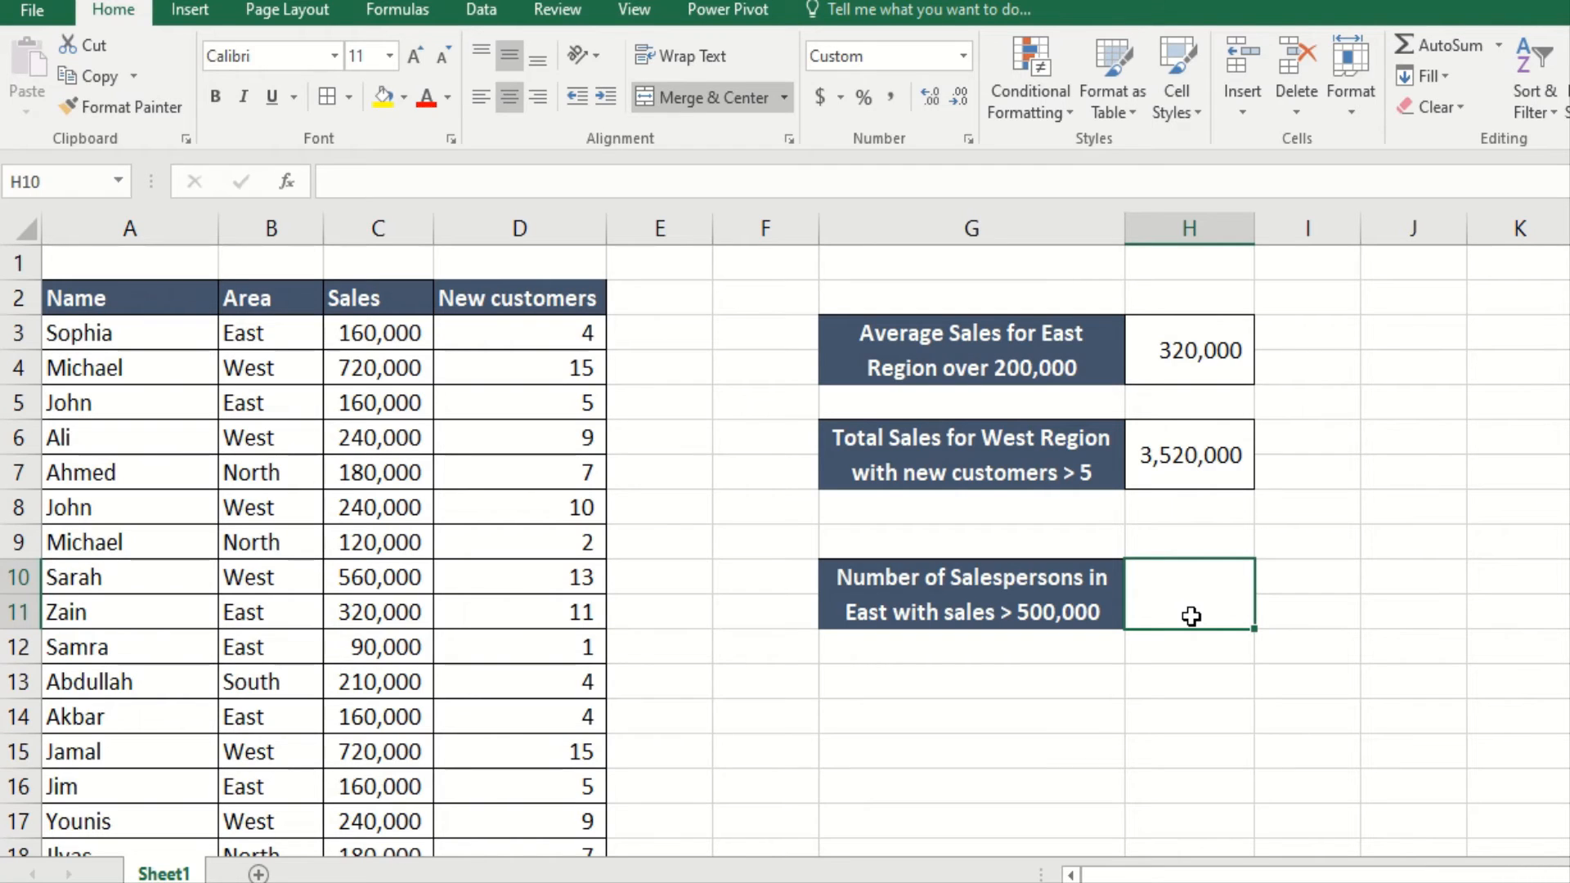
# Step: Enter =countifs( in H10, open its Function Arguments, and begin Criteria_range1 at B3
pyautogui.write('Coun')
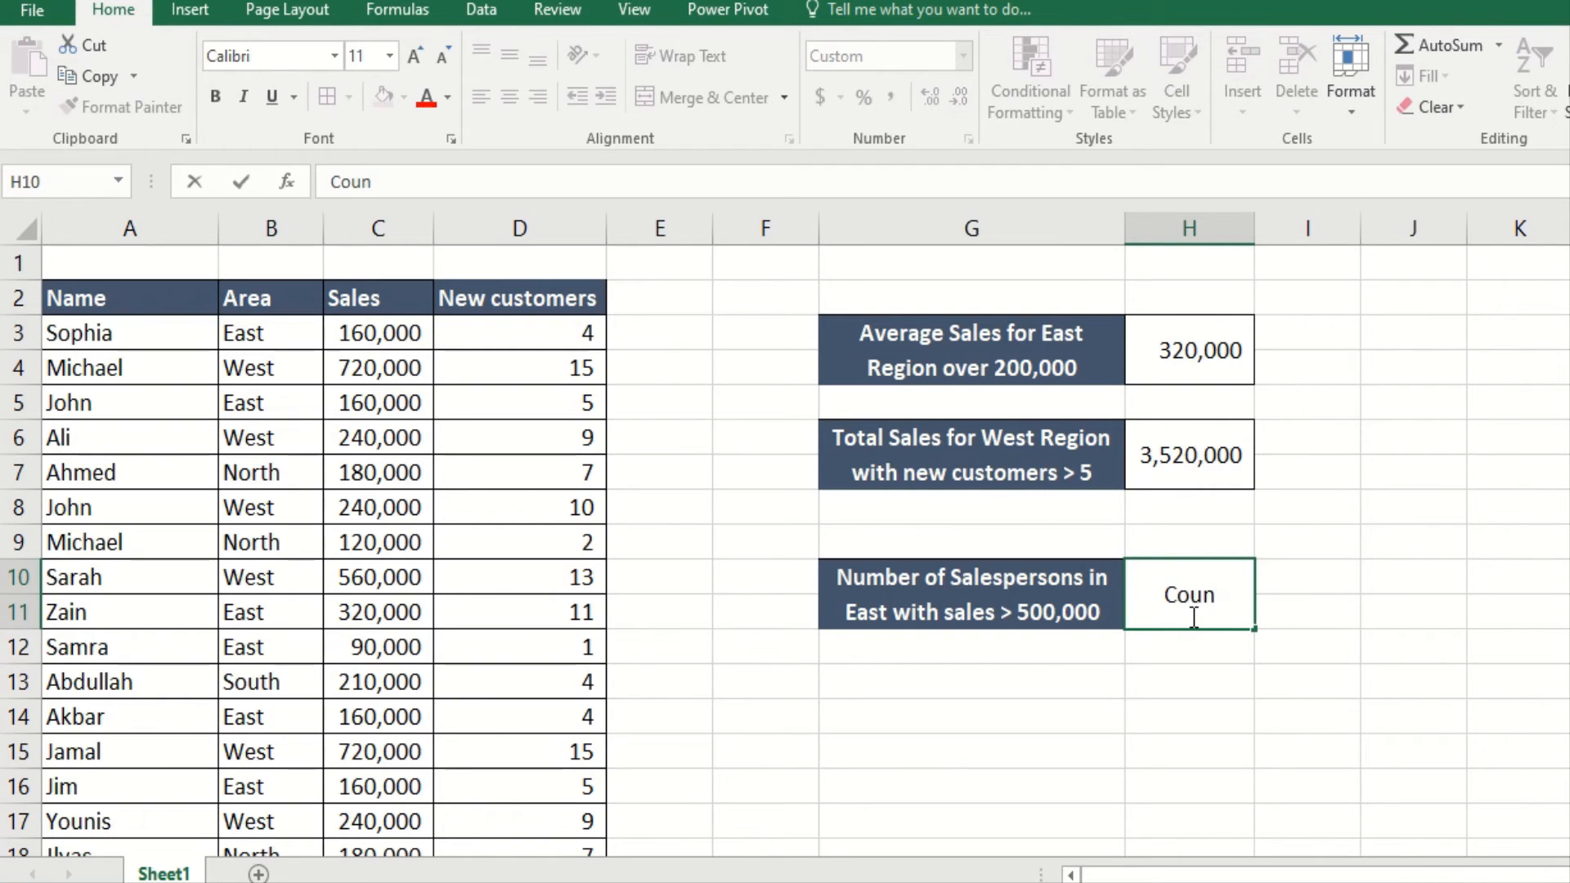
pyautogui.write('t')
pyautogui.press('BackSpace')
pyautogui.press('BackSpace')
pyautogui.press('BackSpace')
pyautogui.press('BackSpace')
pyautogui.press('BackSpace')
pyautogui.write('=')
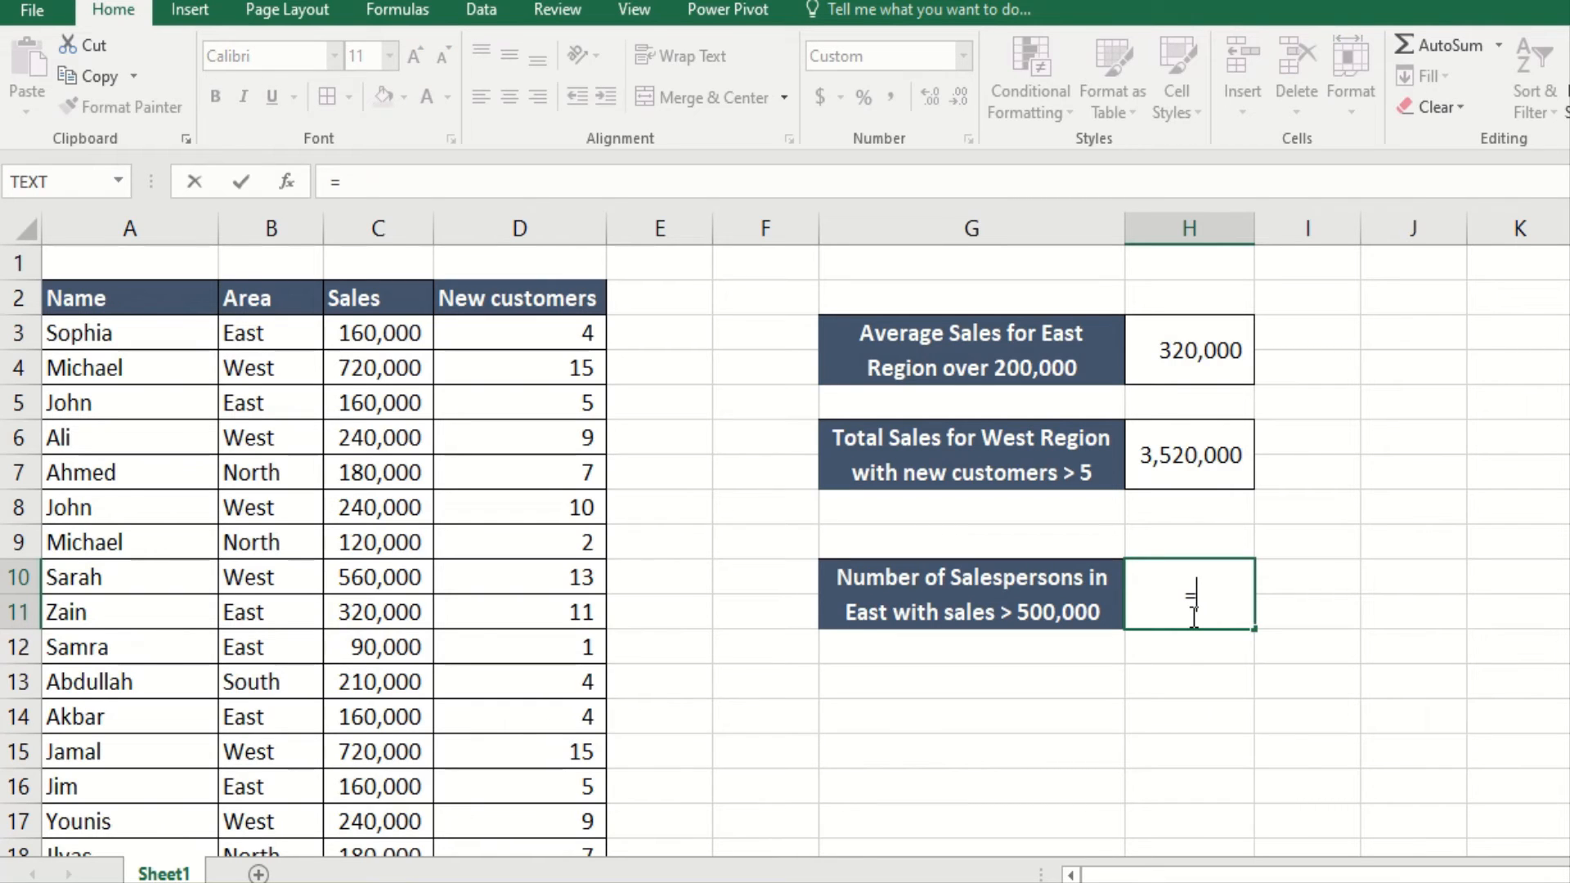
pyautogui.write('countifs')
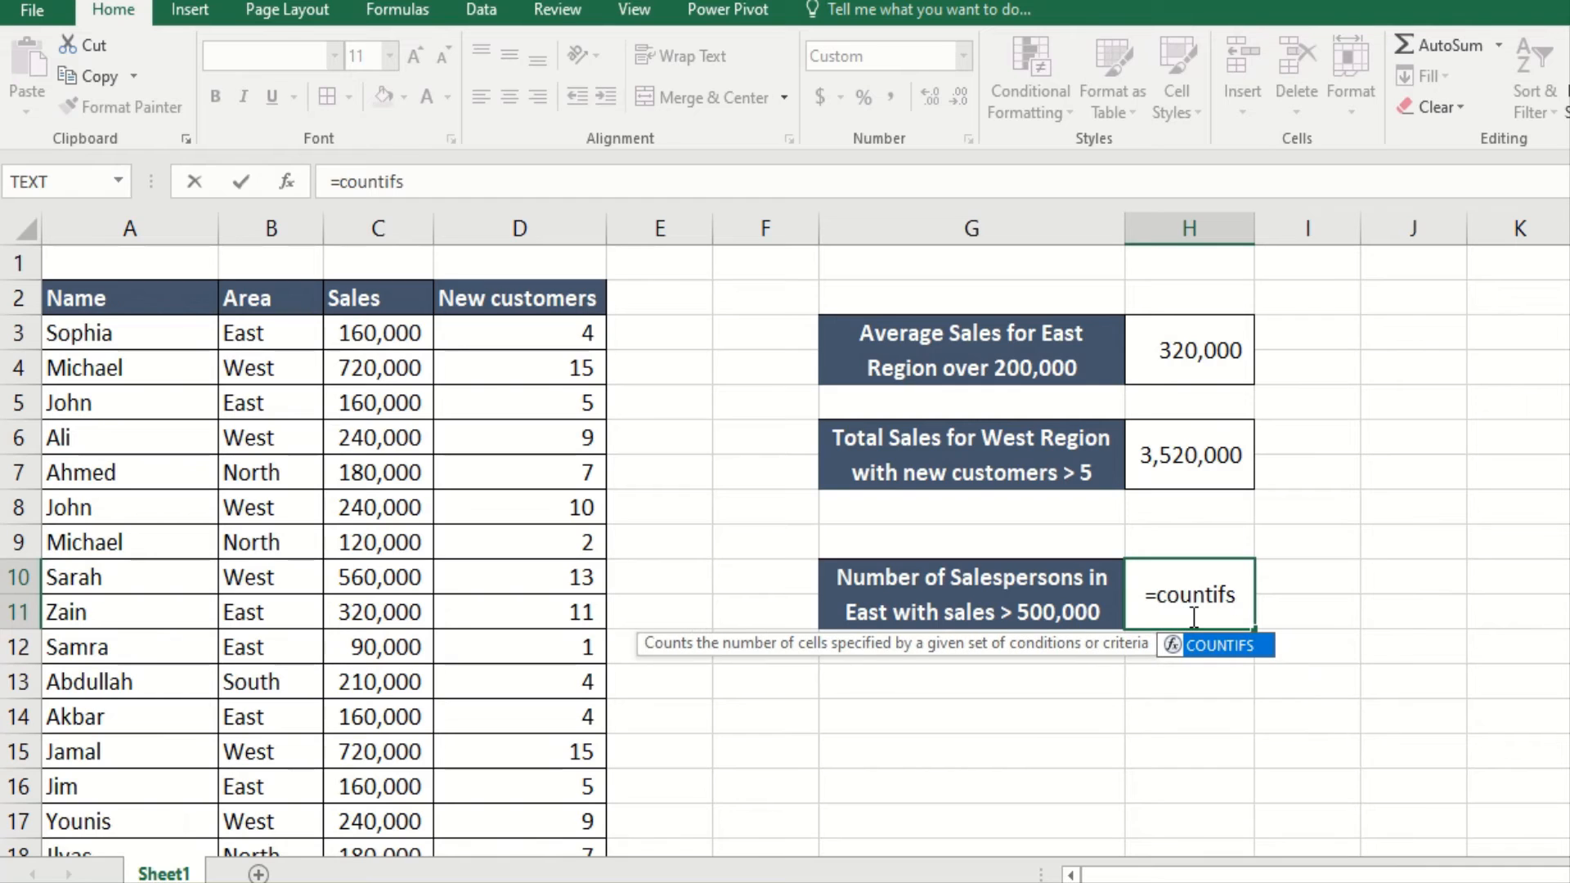
pyautogui.write('(')
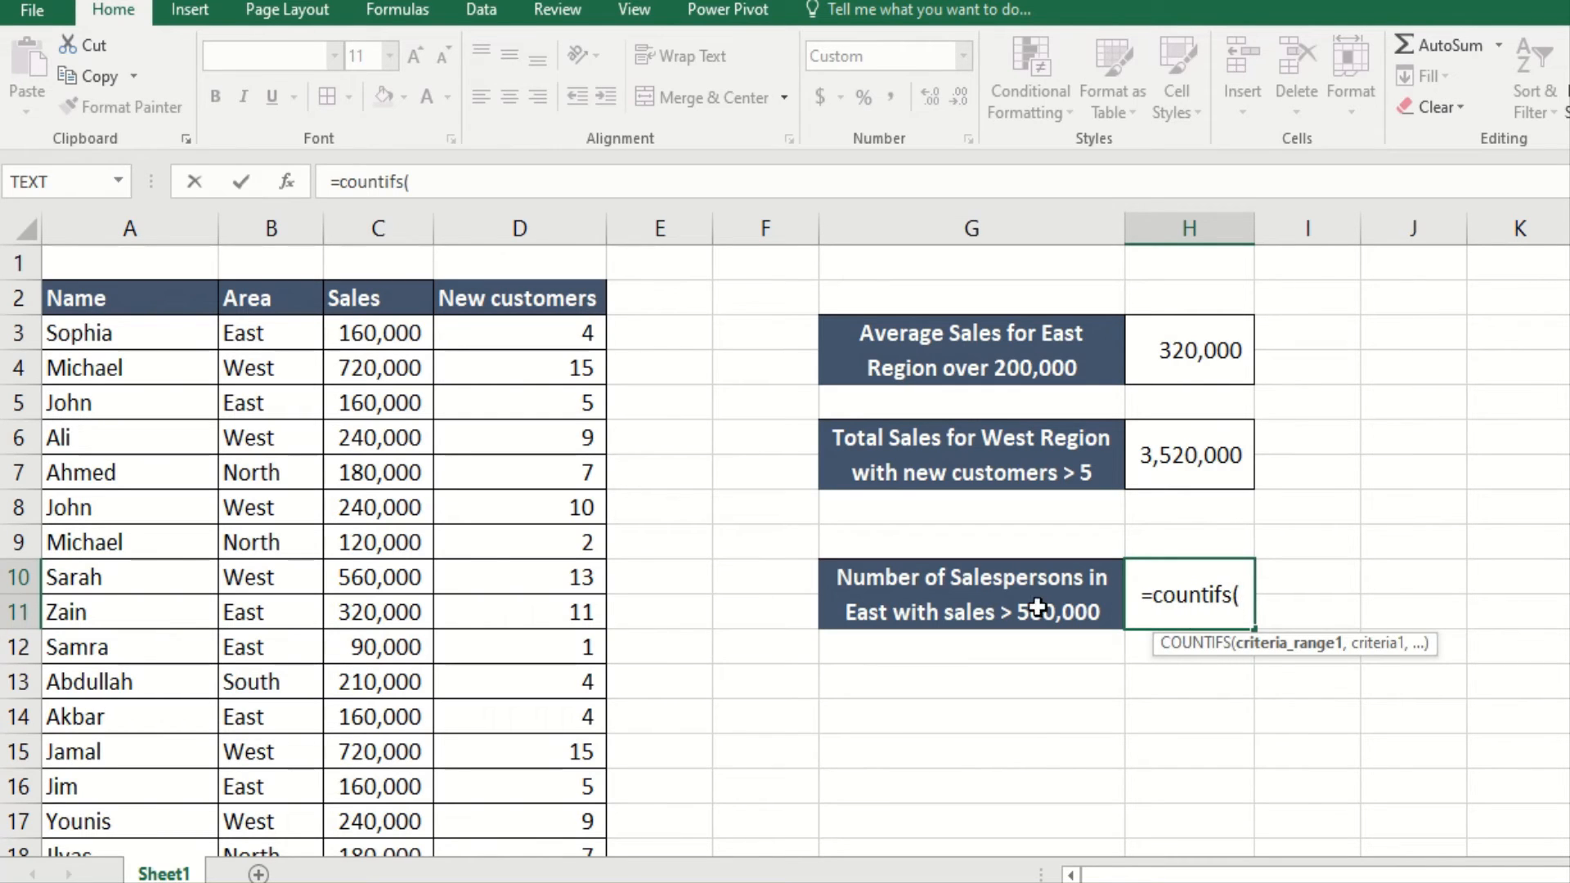
pyautogui.click(287, 181)
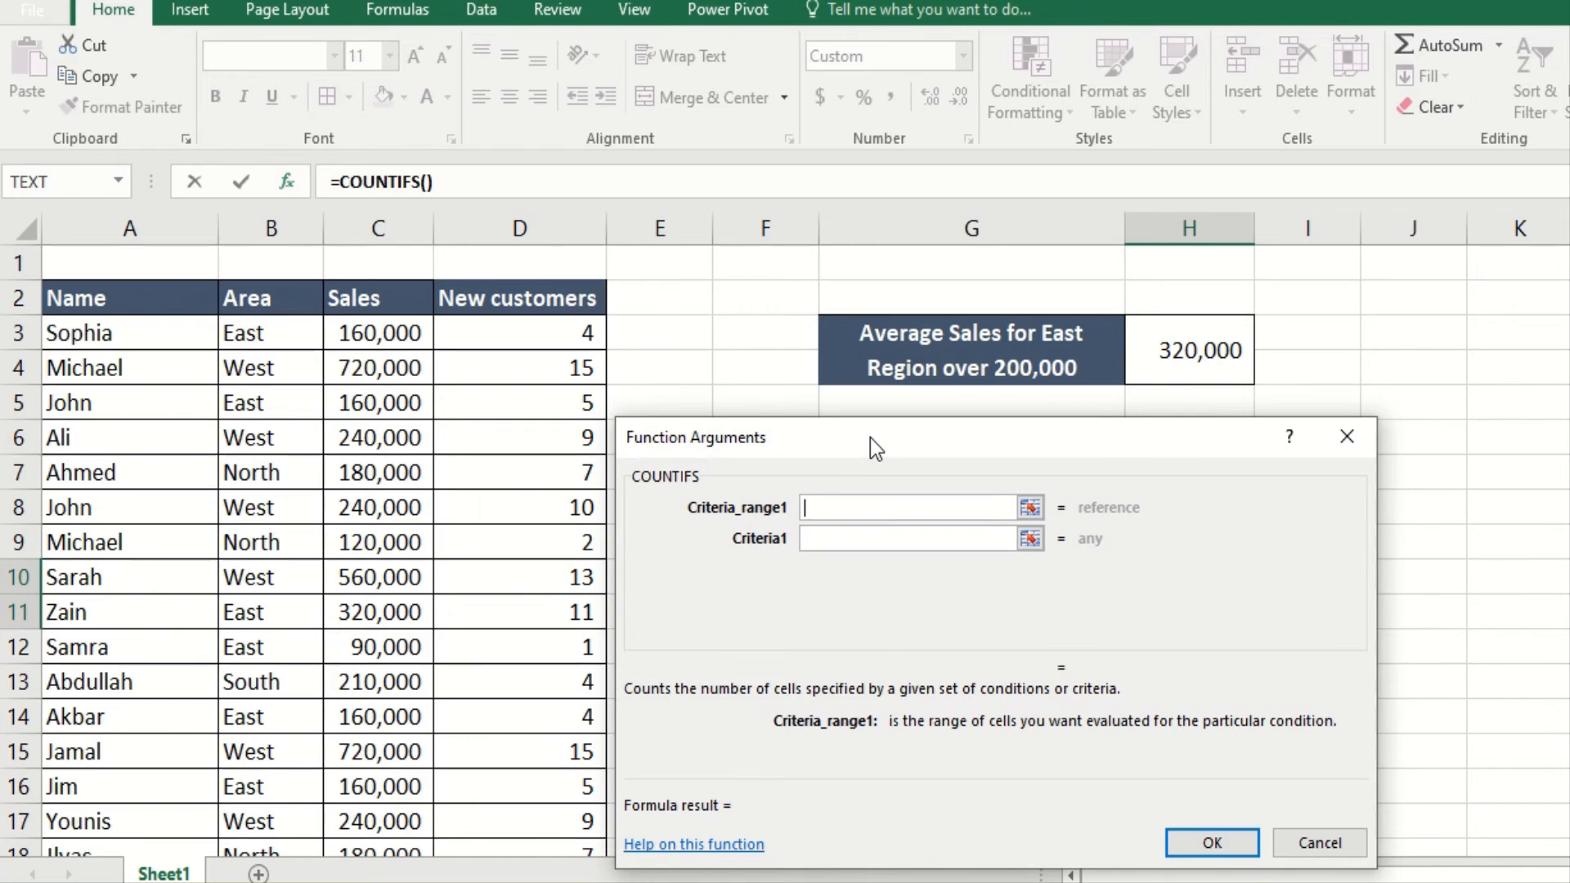
pyautogui.moveTo(870, 438); pyautogui.dragTo(920, 388)
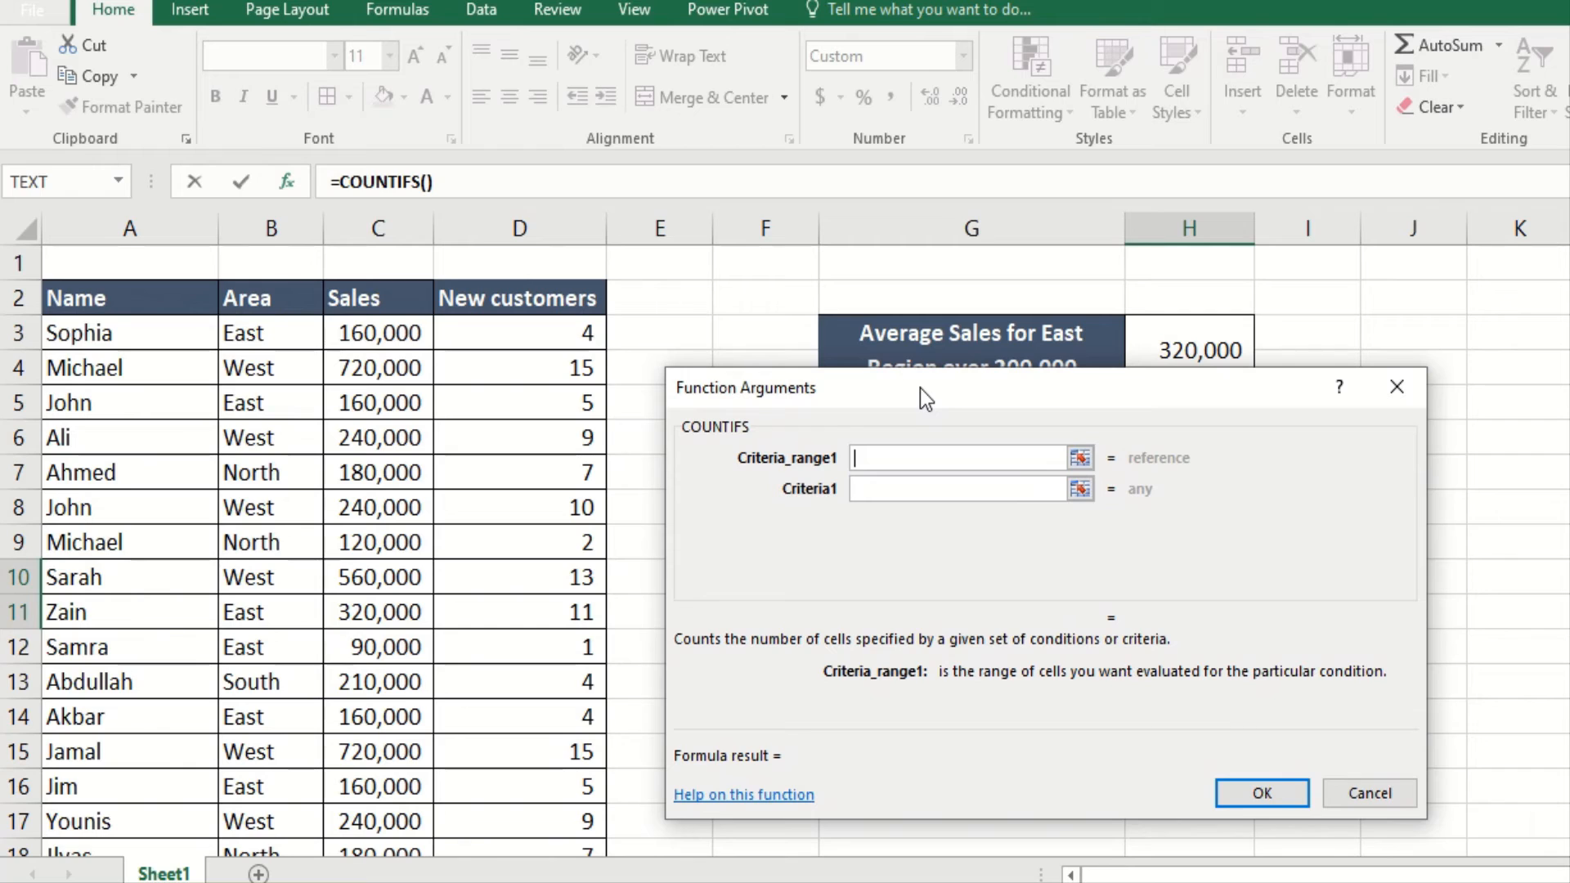
pyautogui.moveTo(920, 388); pyautogui.dragTo(922, 341)
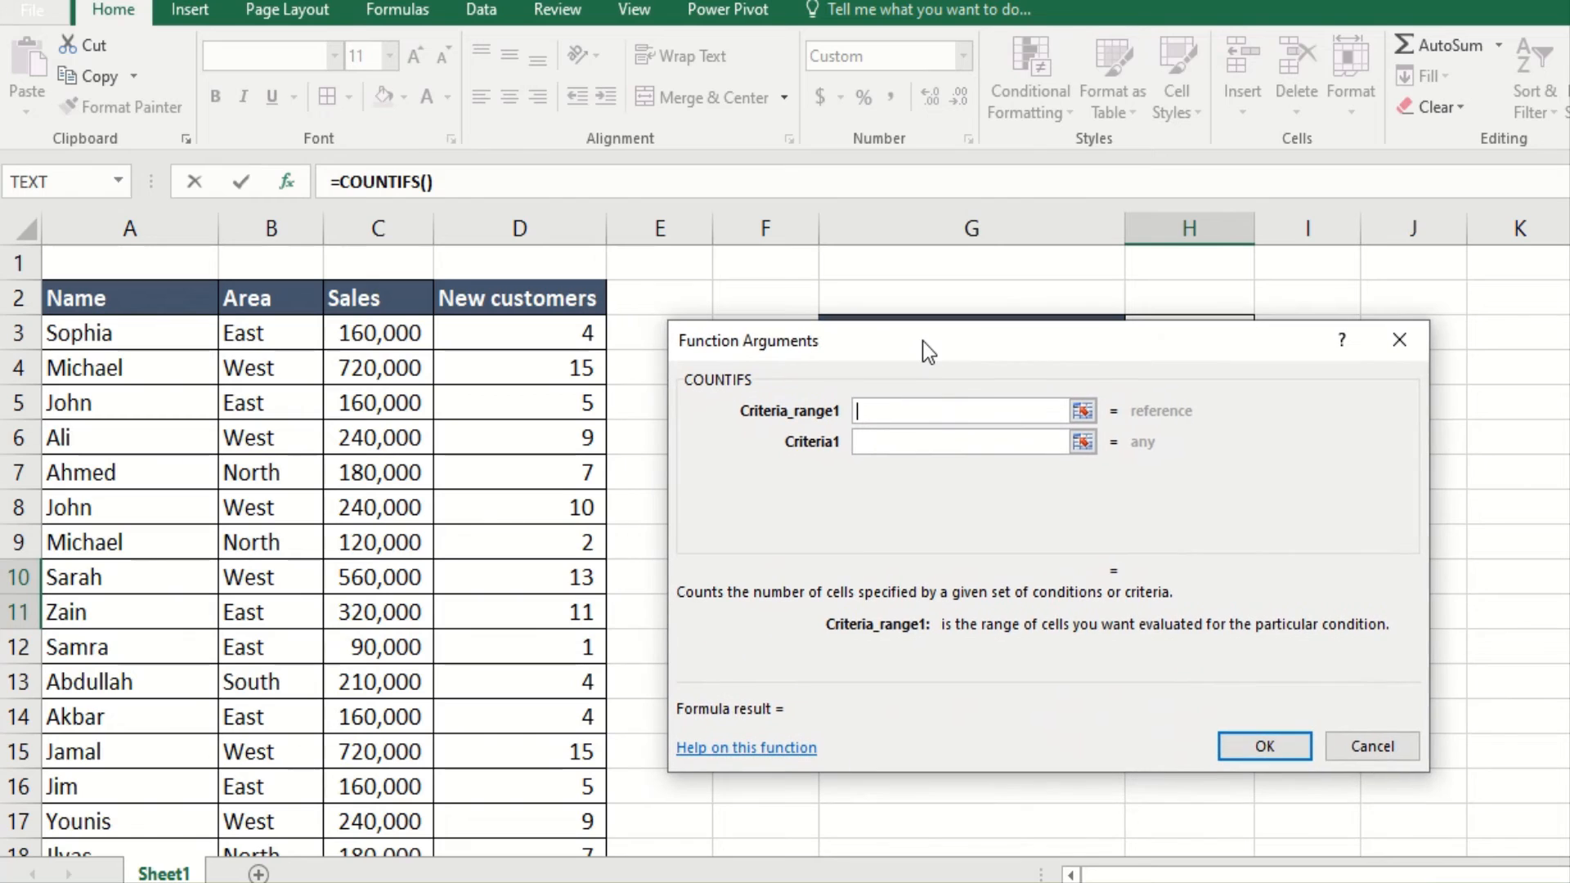
pyautogui.click(283, 334)
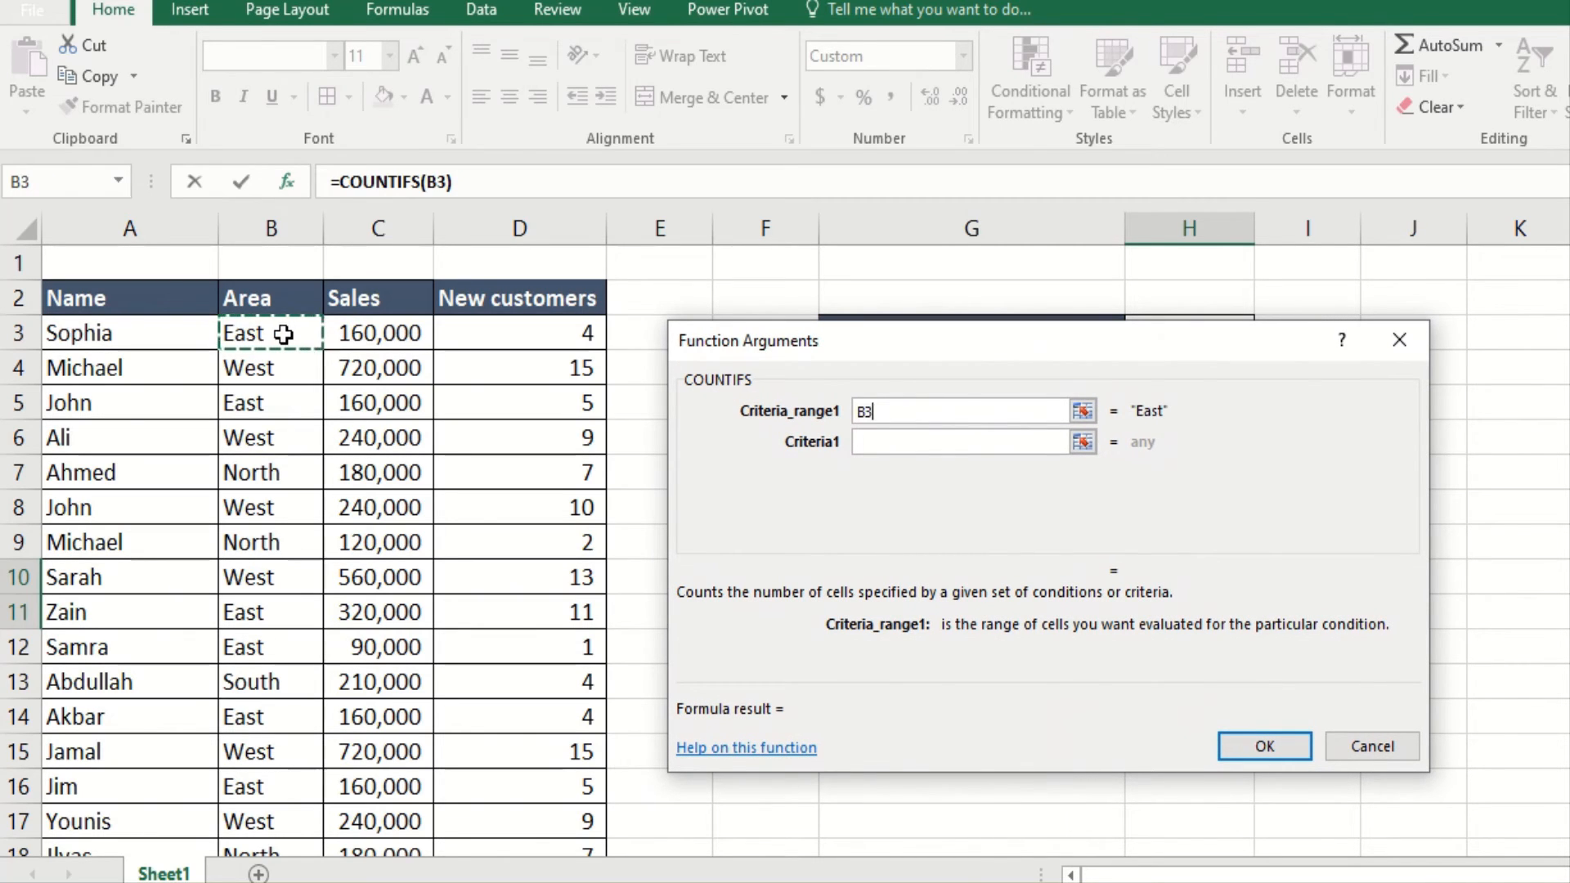
# Step: Complete COUNTIFS with B3:B24 equal to "EasT" and C3:C24 greater than 500000, then confirm
pyautogui.hotkey('ctrl', 'shift', 'Down')
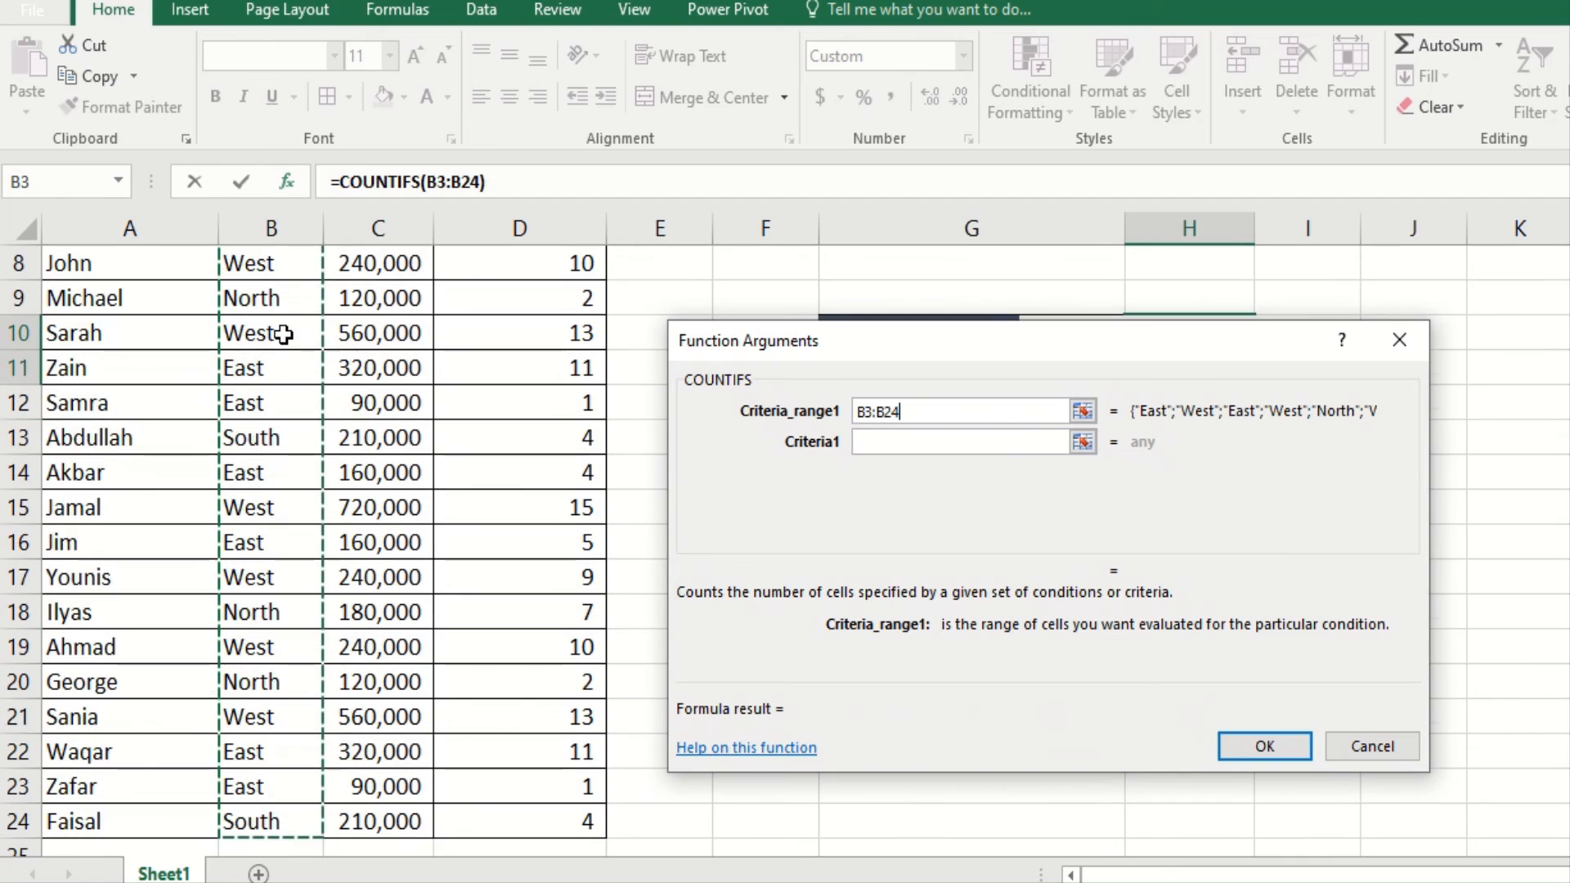
pyautogui.click(898, 441)
pyautogui.write('"')
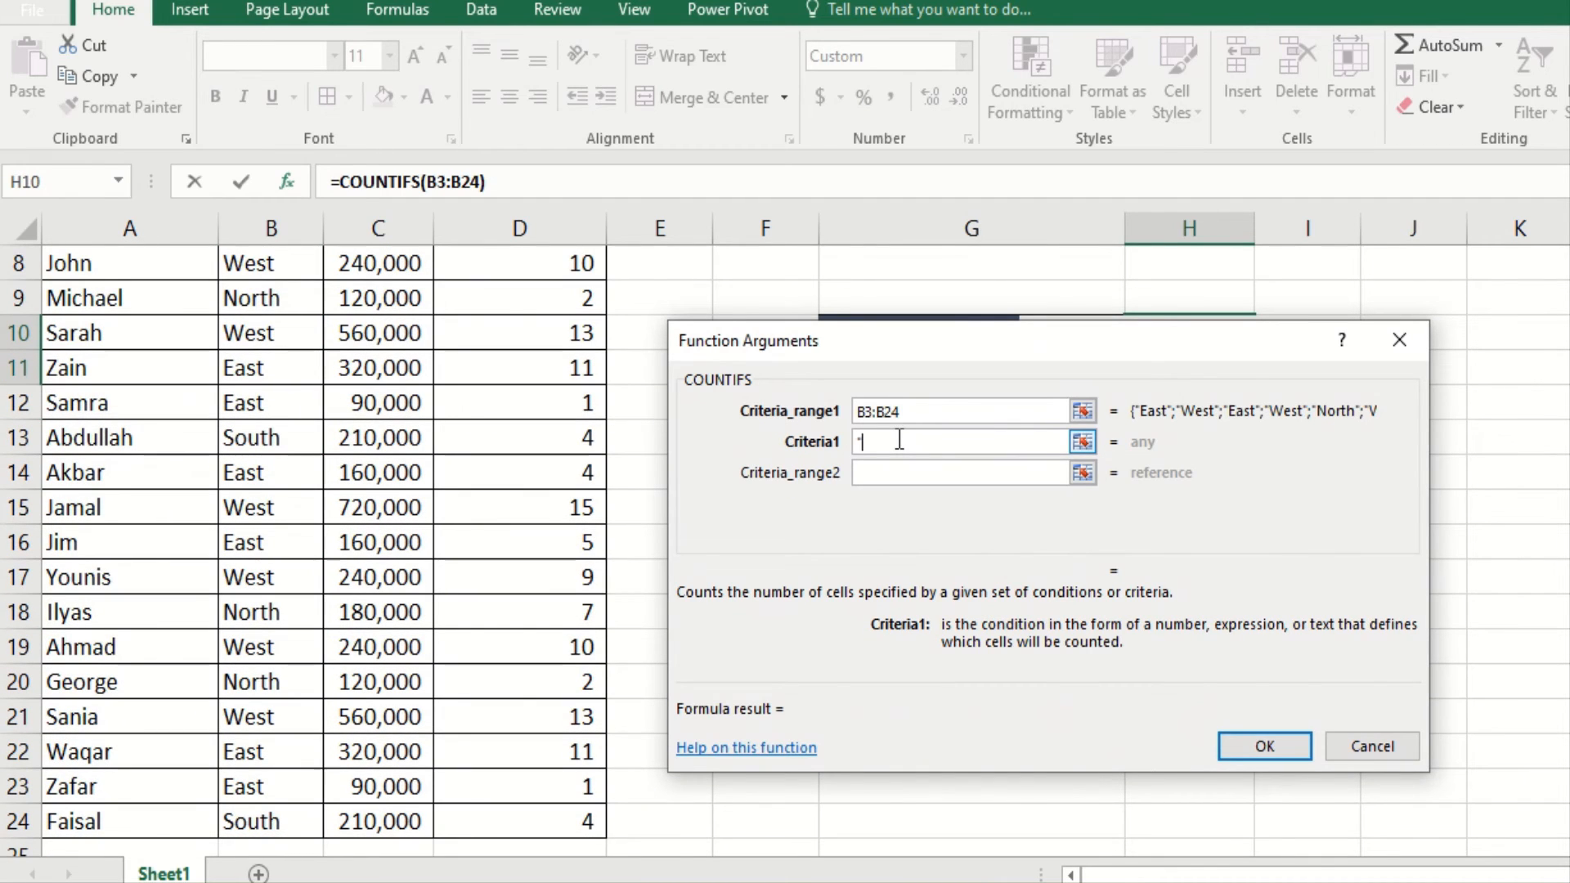
pyautogui.write('E')
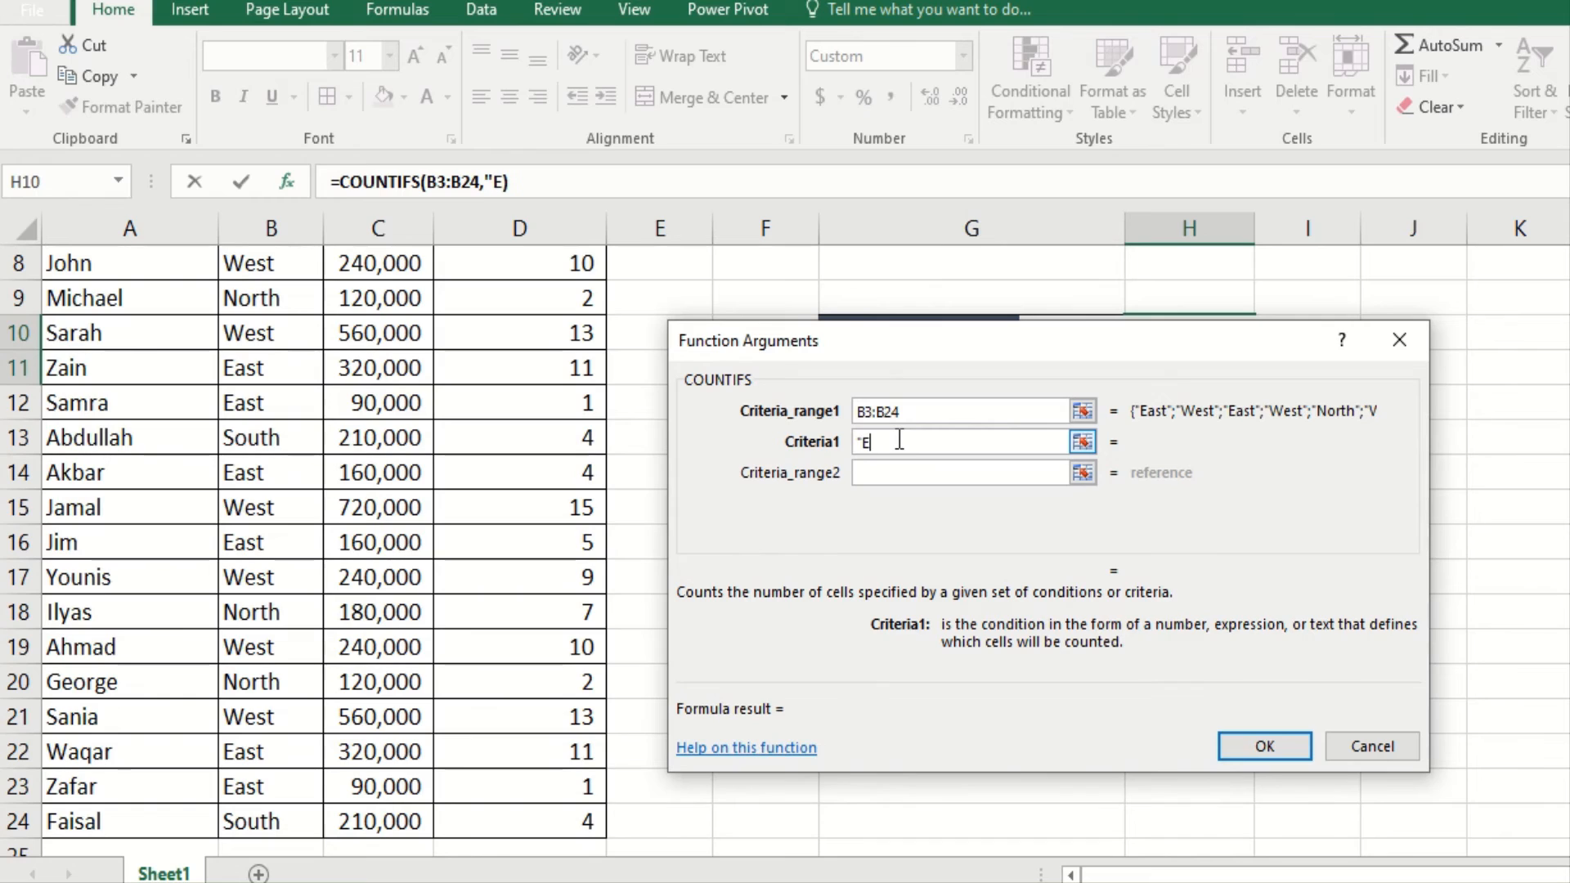
pyautogui.write('asT"')
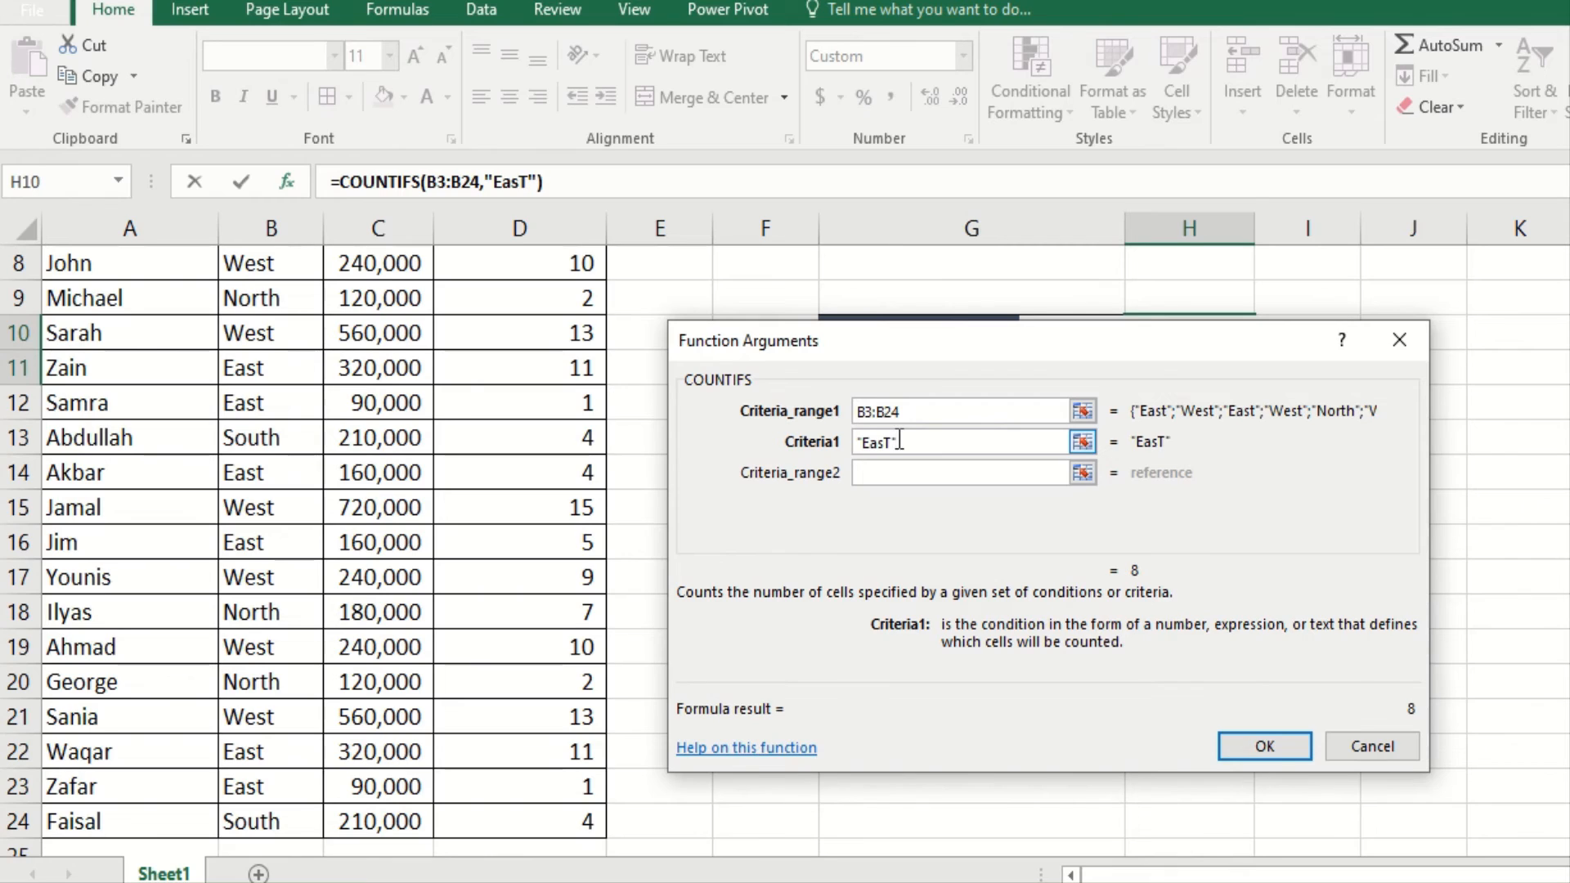
pyautogui.click(912, 472)
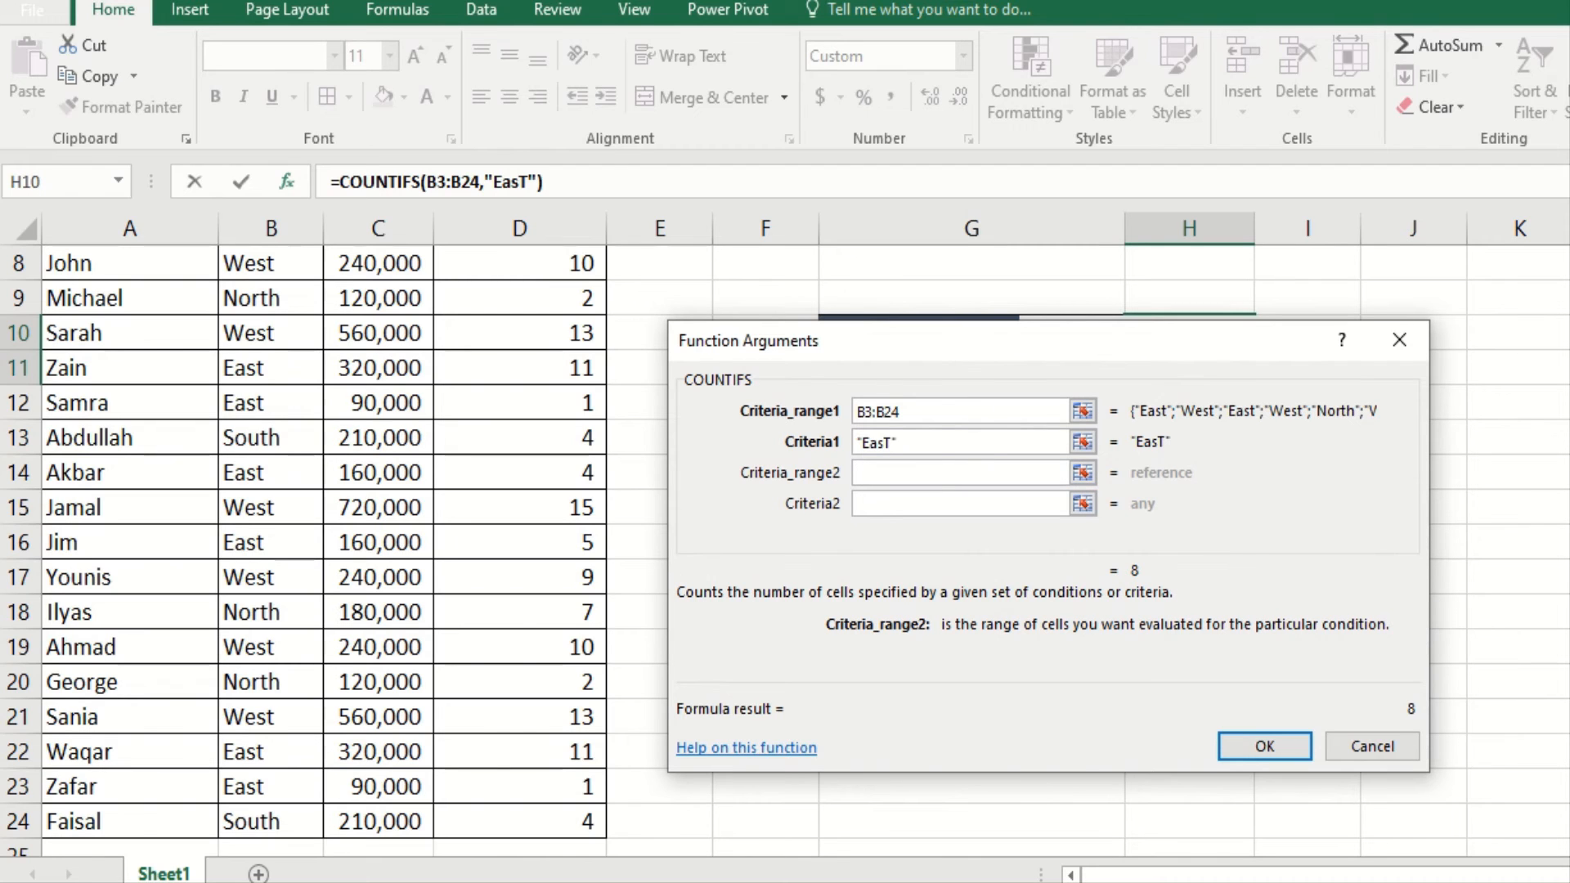
pyautogui.scroll(3, 327, 540)
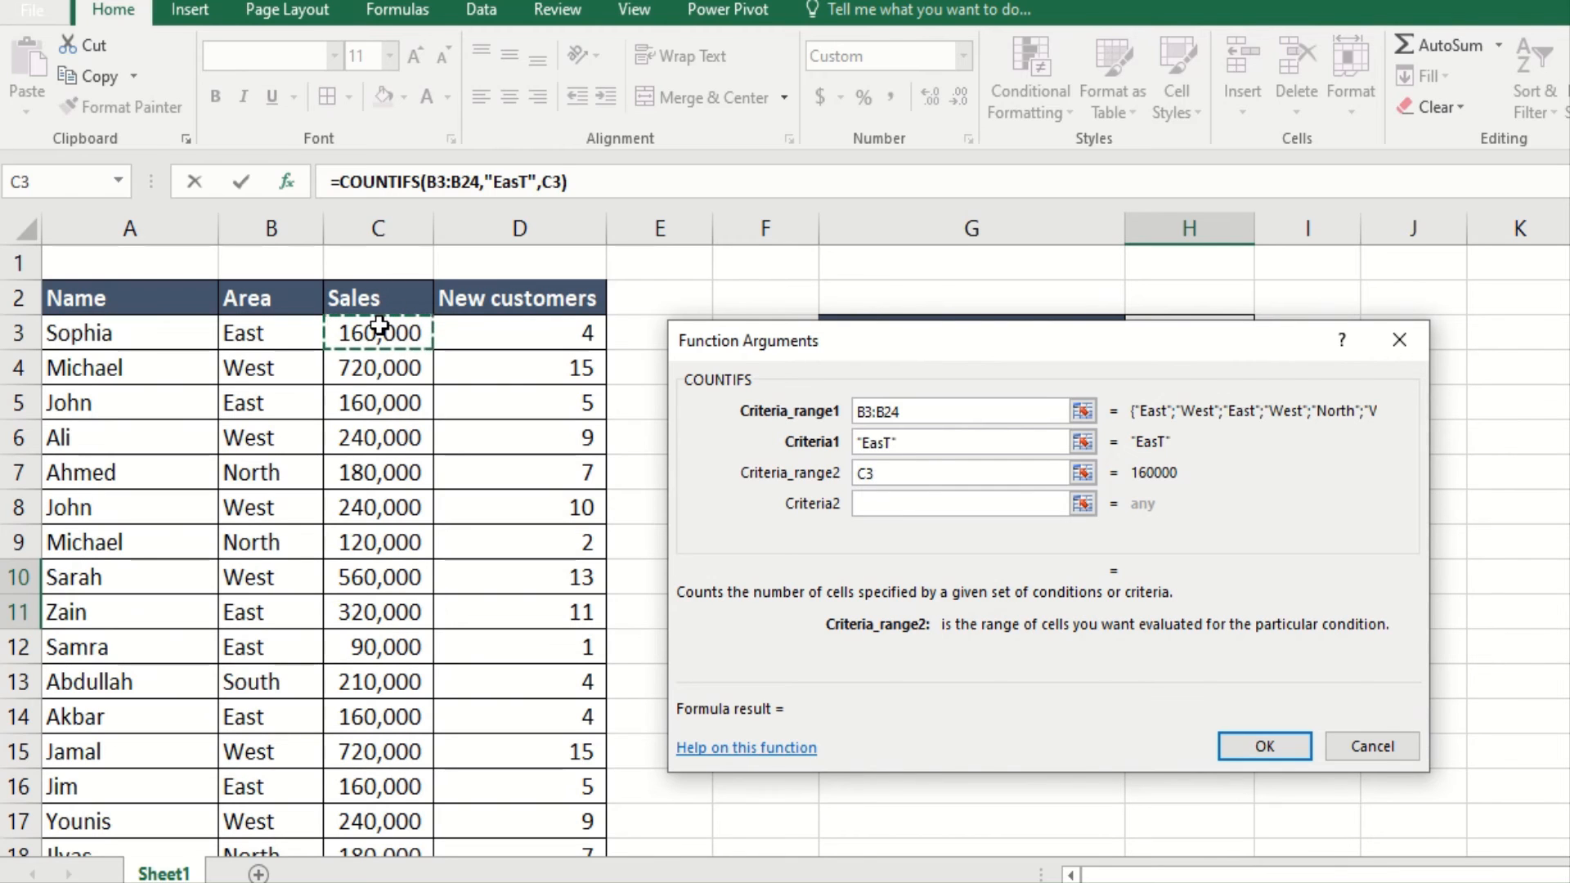
pyautogui.hotkey('ctrl', 'shift', 'Down')
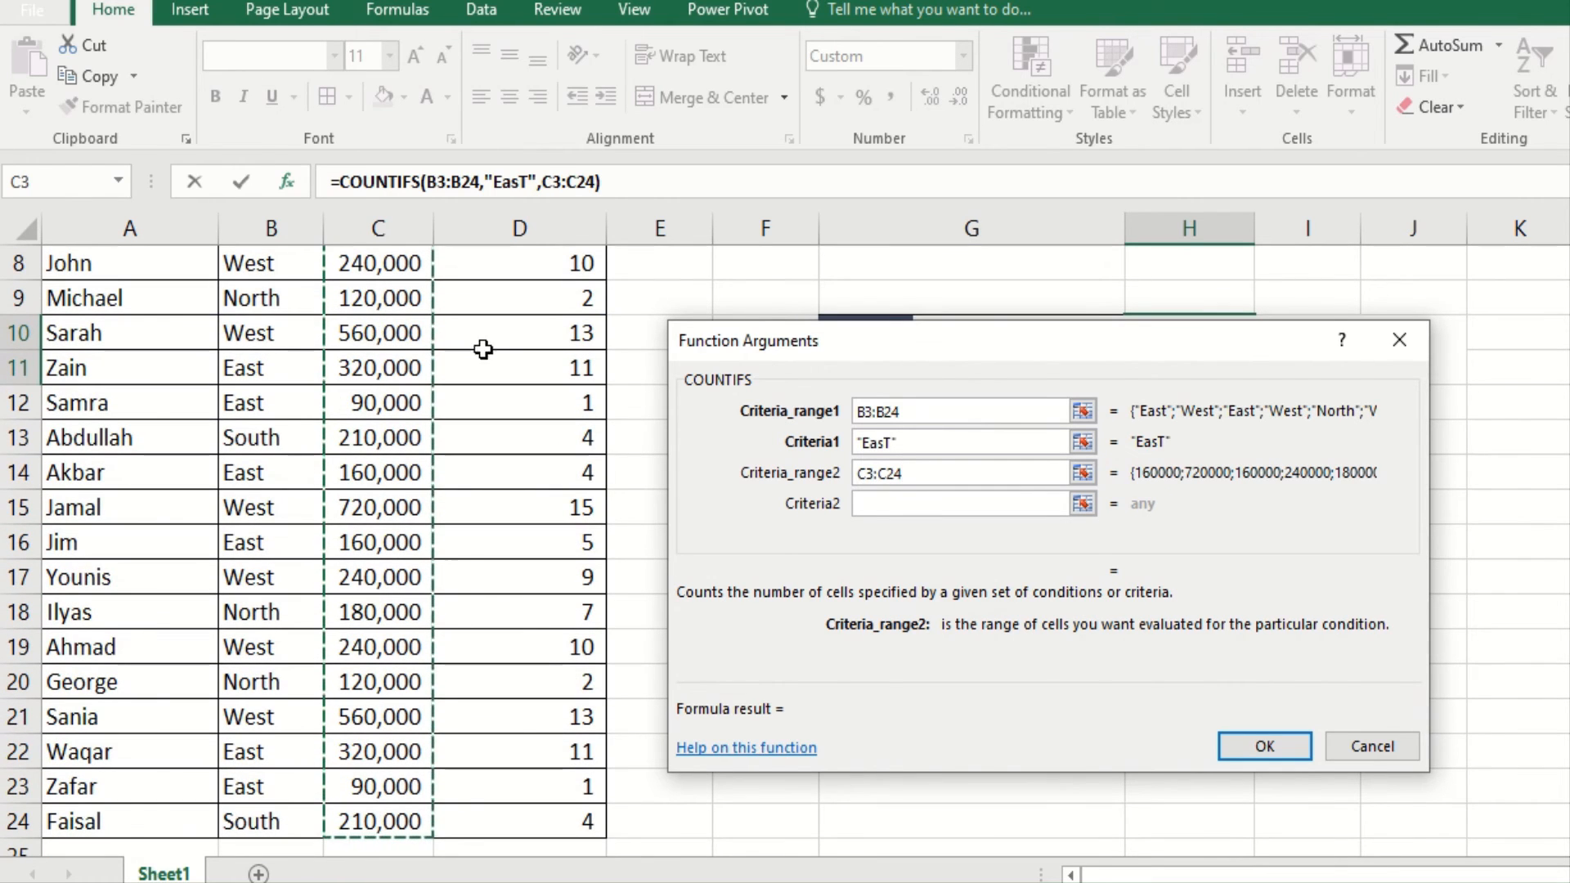
pyautogui.click(875, 502)
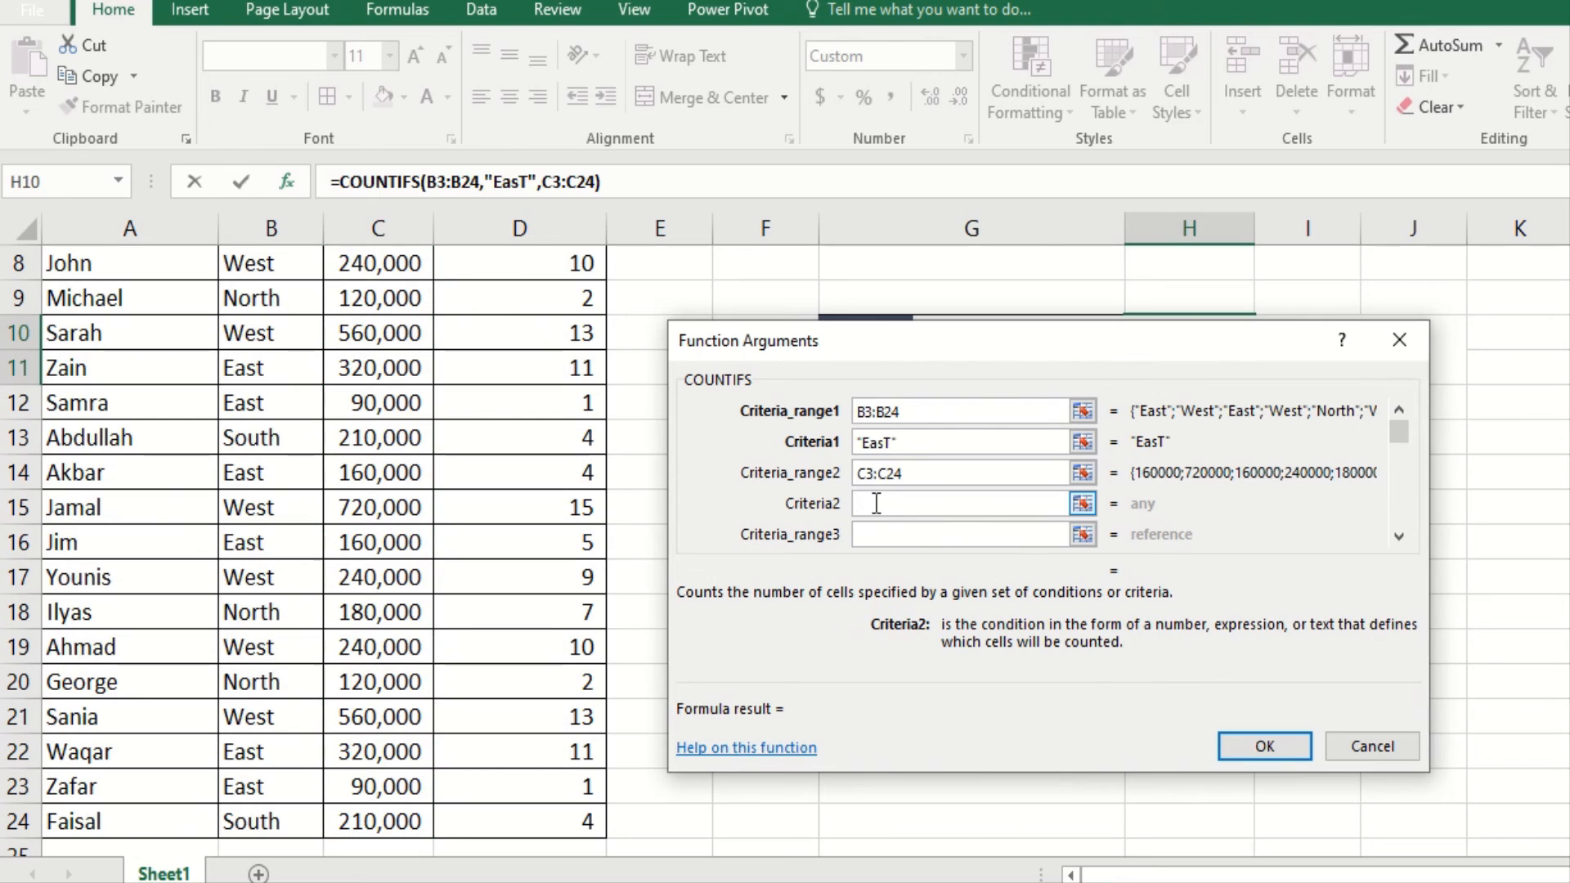
pyautogui.write('>500000')
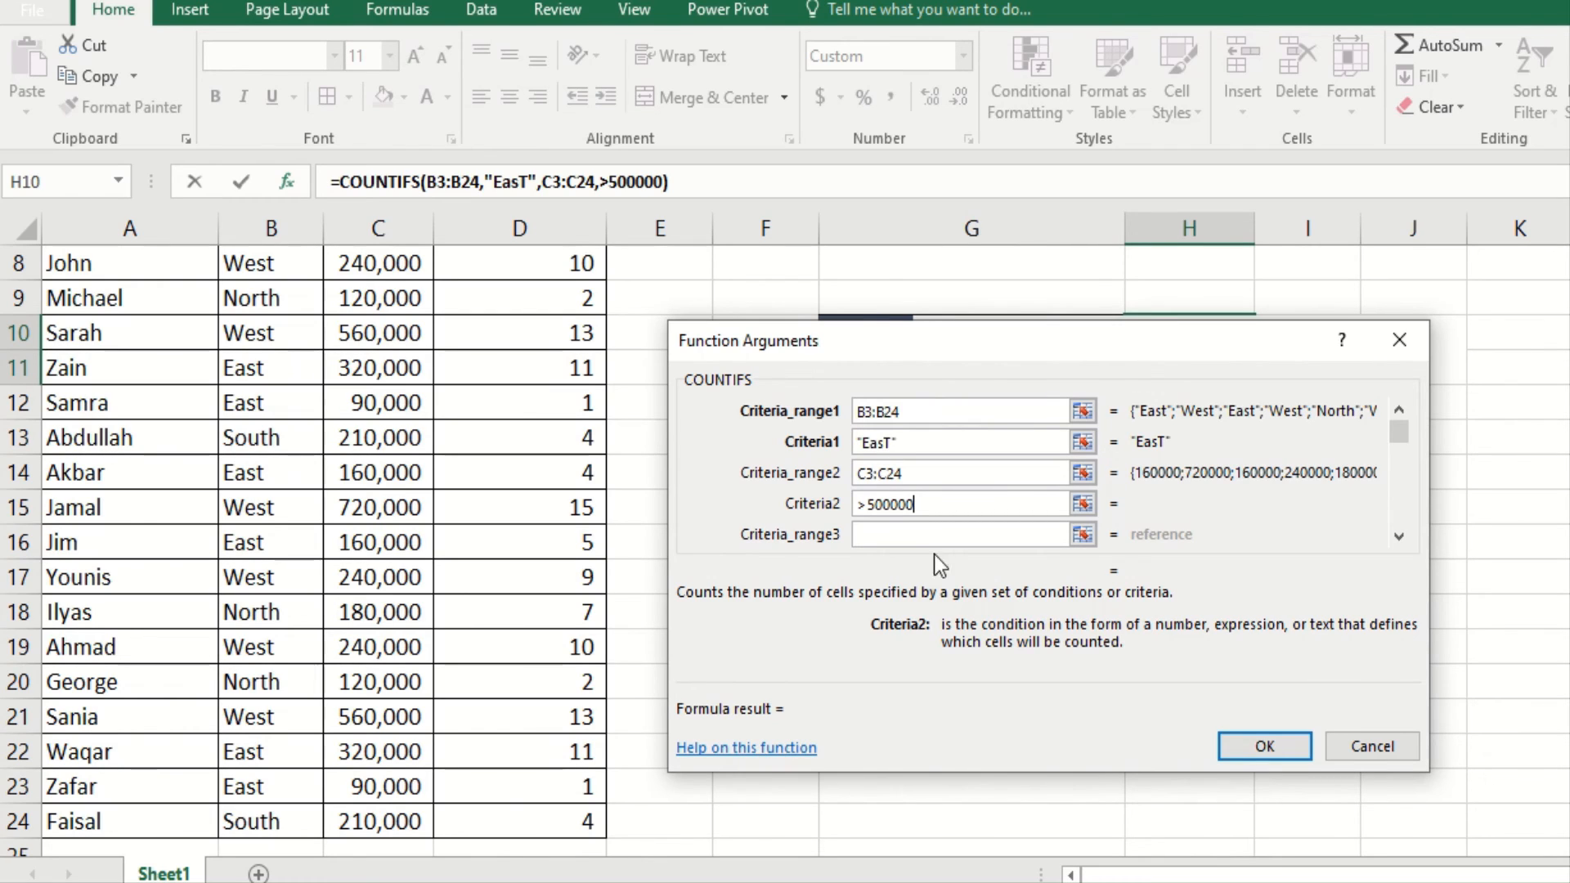
pyautogui.click(1264, 746)
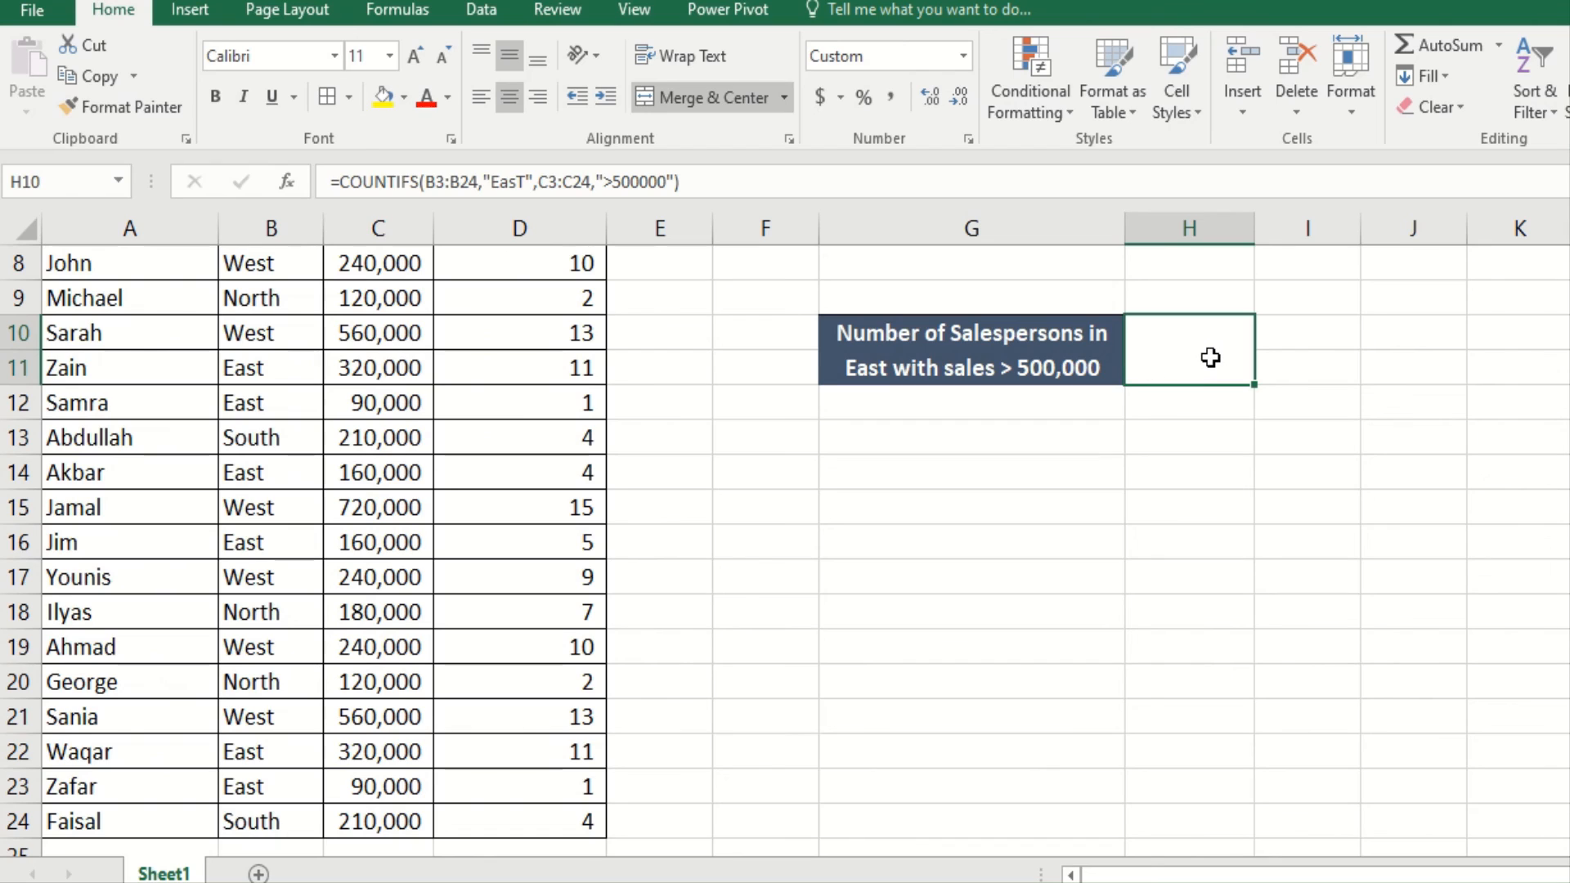
# Step: Change the G10 label's sales threshold from 500,000 to 200,000, then reselect H10
pyautogui.click(1025, 367)
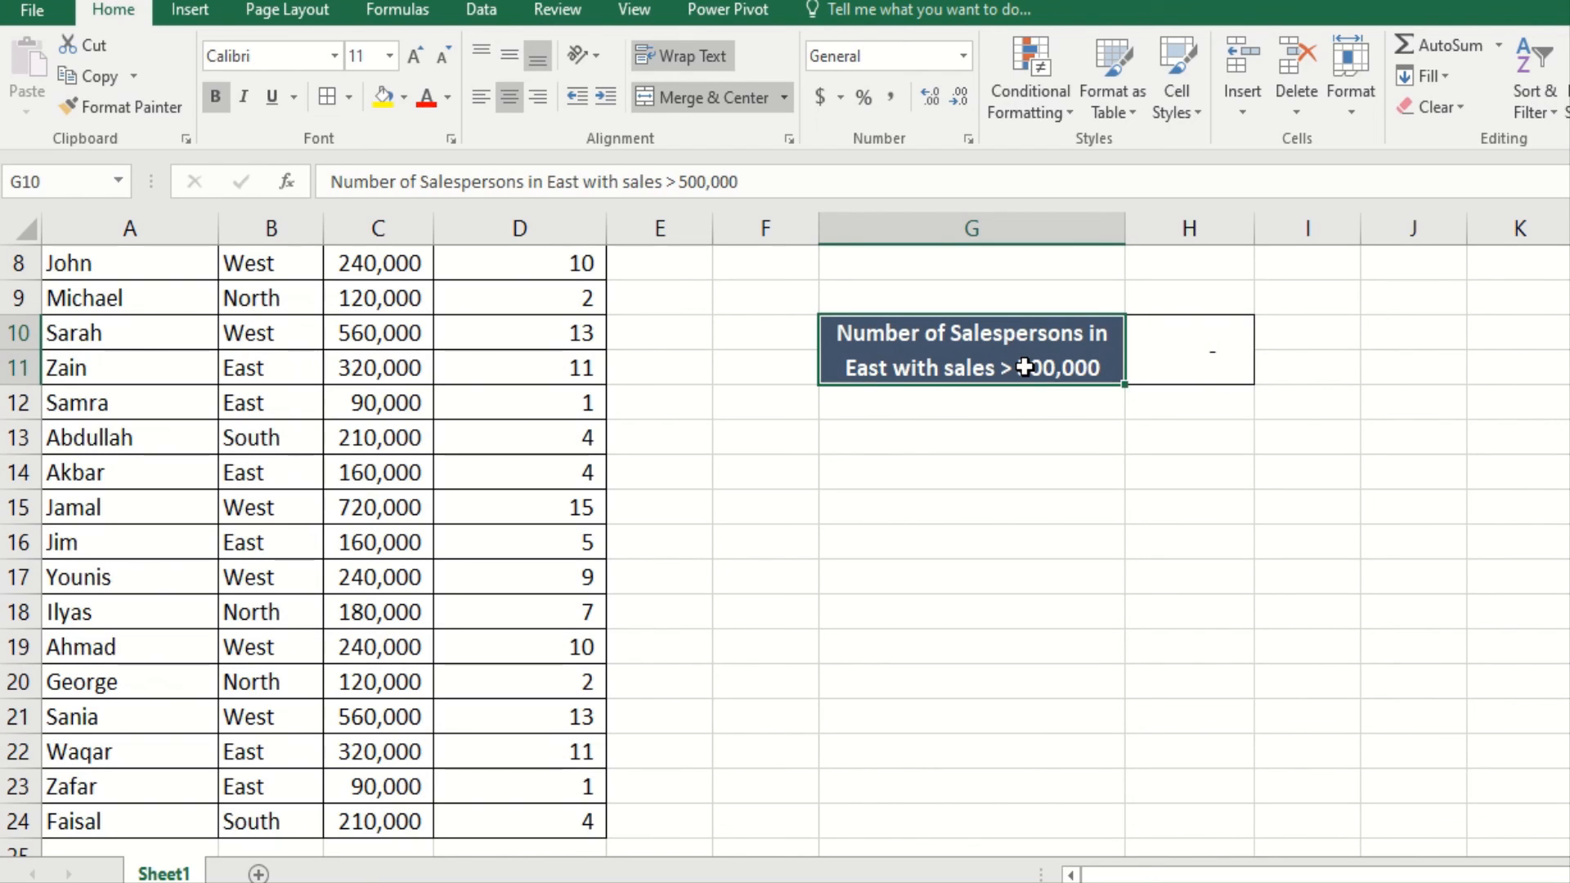
pyautogui.click(689, 181)
pyautogui.press('BackSpace')
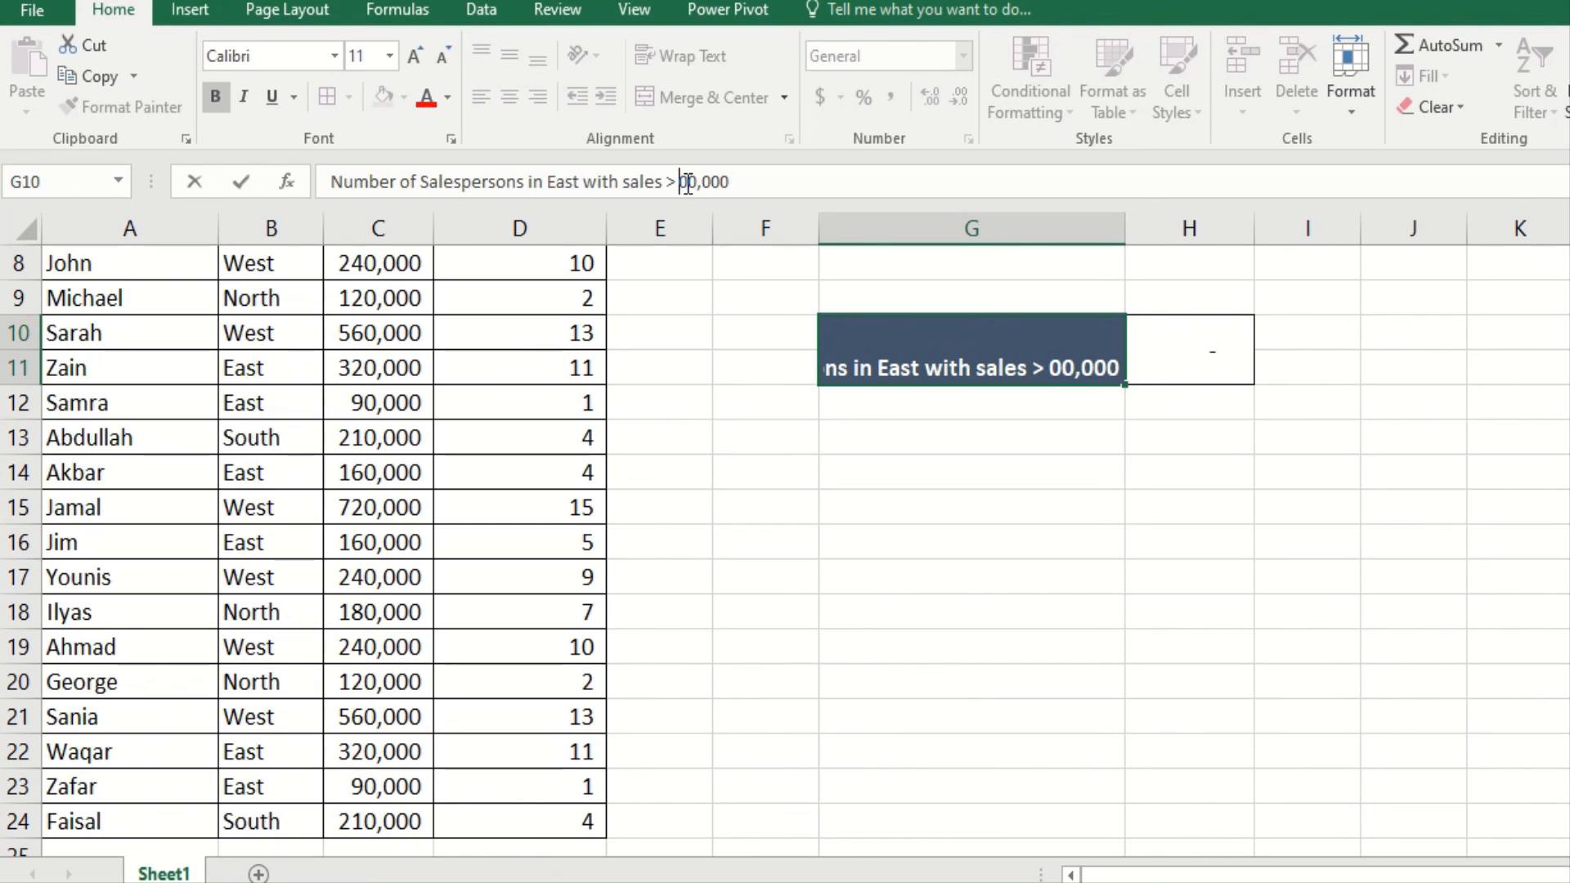
pyautogui.write('2')
pyautogui.press('Return')
pyautogui.press('Up')
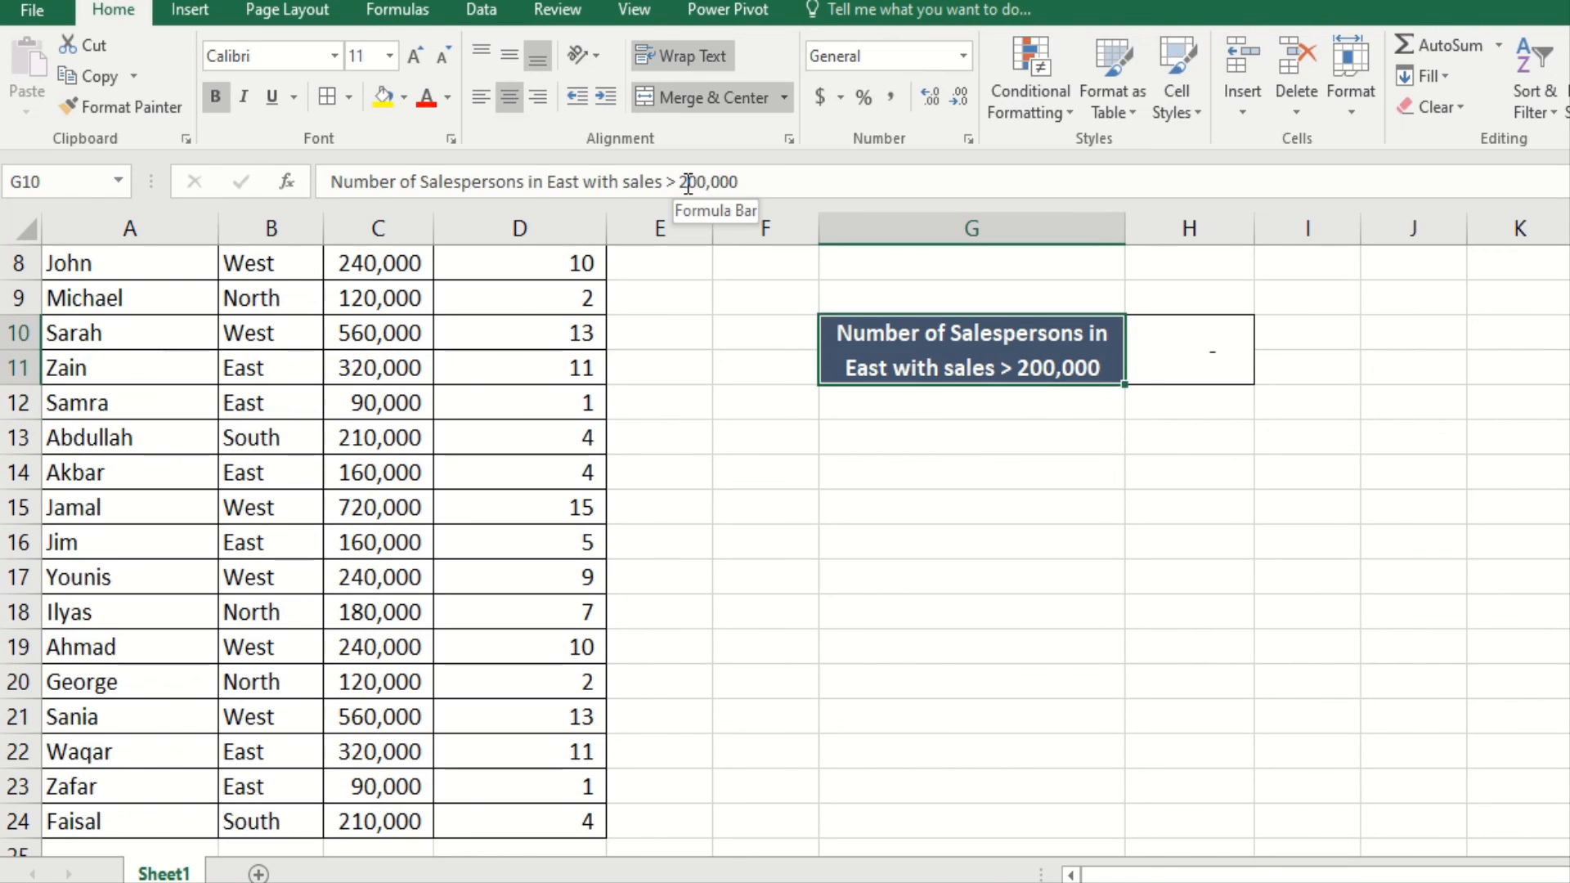
pyautogui.press('Right')
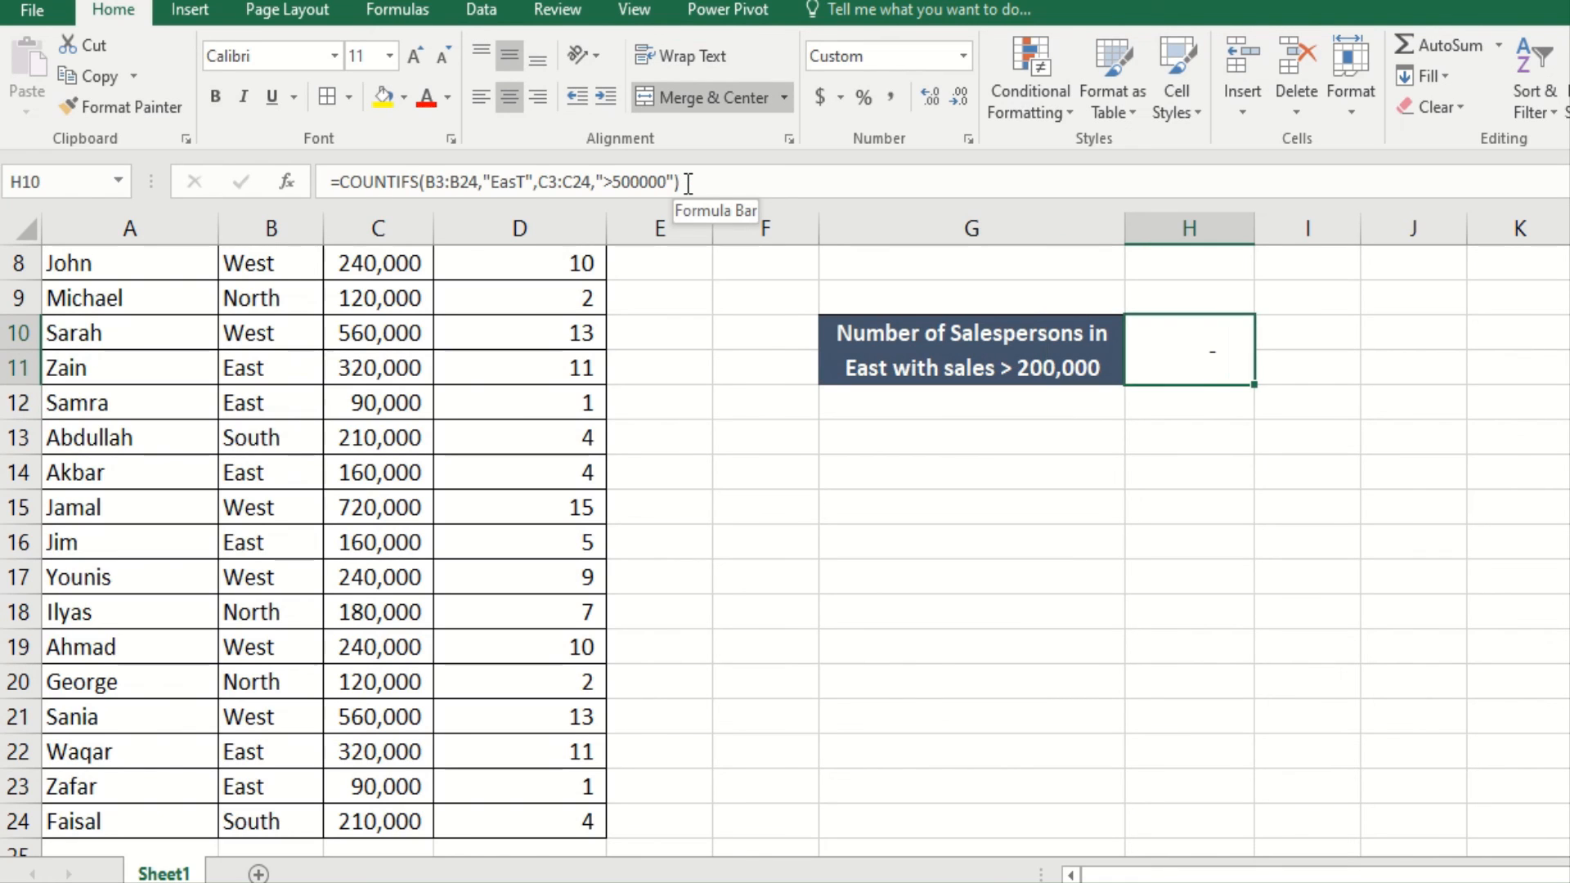
# Step: Change the H10 COUNTIFS threshold from >500000 to >200000 so it counts 2
pyautogui.click(623, 181)
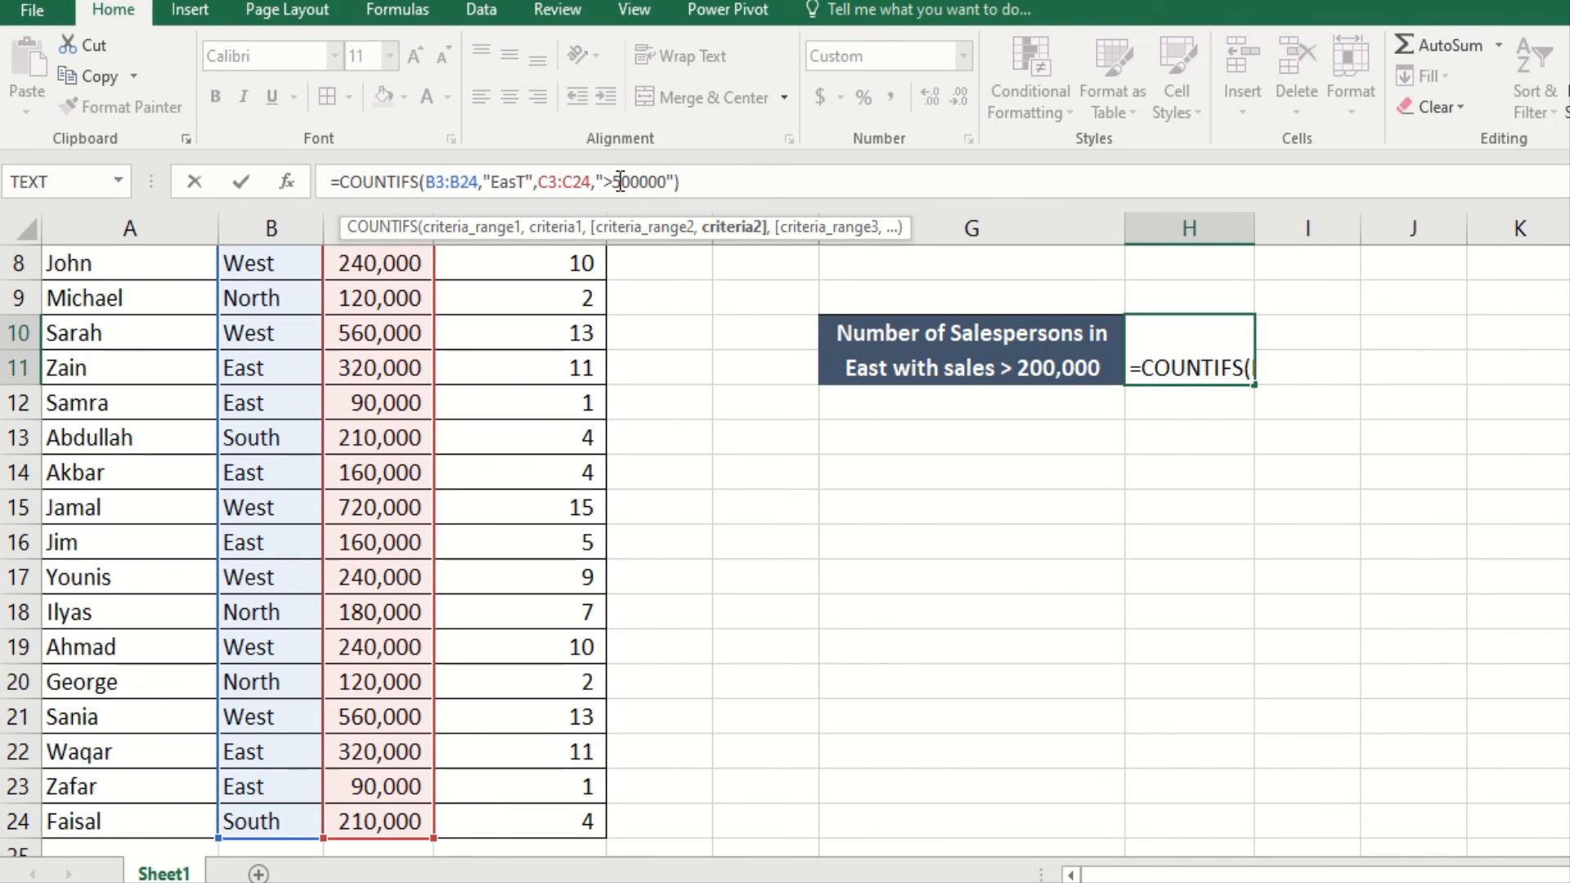
pyautogui.click(621, 182)
pyautogui.press('BackSpace')
pyautogui.write('2')
pyautogui.press('Return')
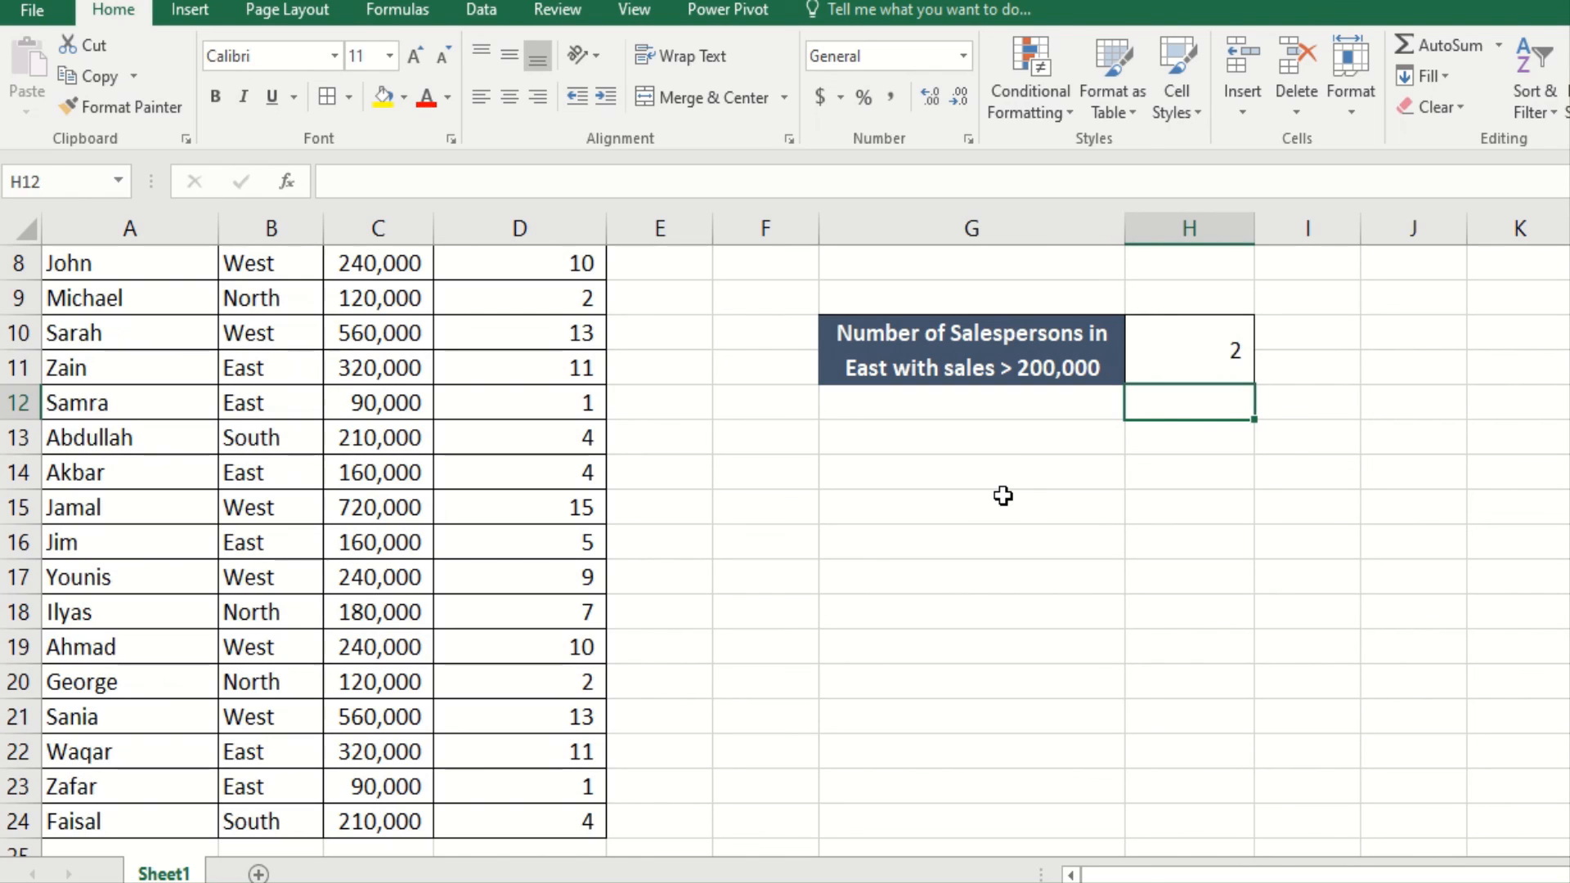
pyautogui.press('Up')
pyautogui.press('Up')
pyautogui.press('Up')
pyautogui.press('Up')
pyautogui.press('Up')
pyautogui.press('Up')
pyautogui.press('Up')
pyautogui.press('Up')
pyautogui.press('Up')
pyautogui.press('Up')
pyautogui.press('Up')
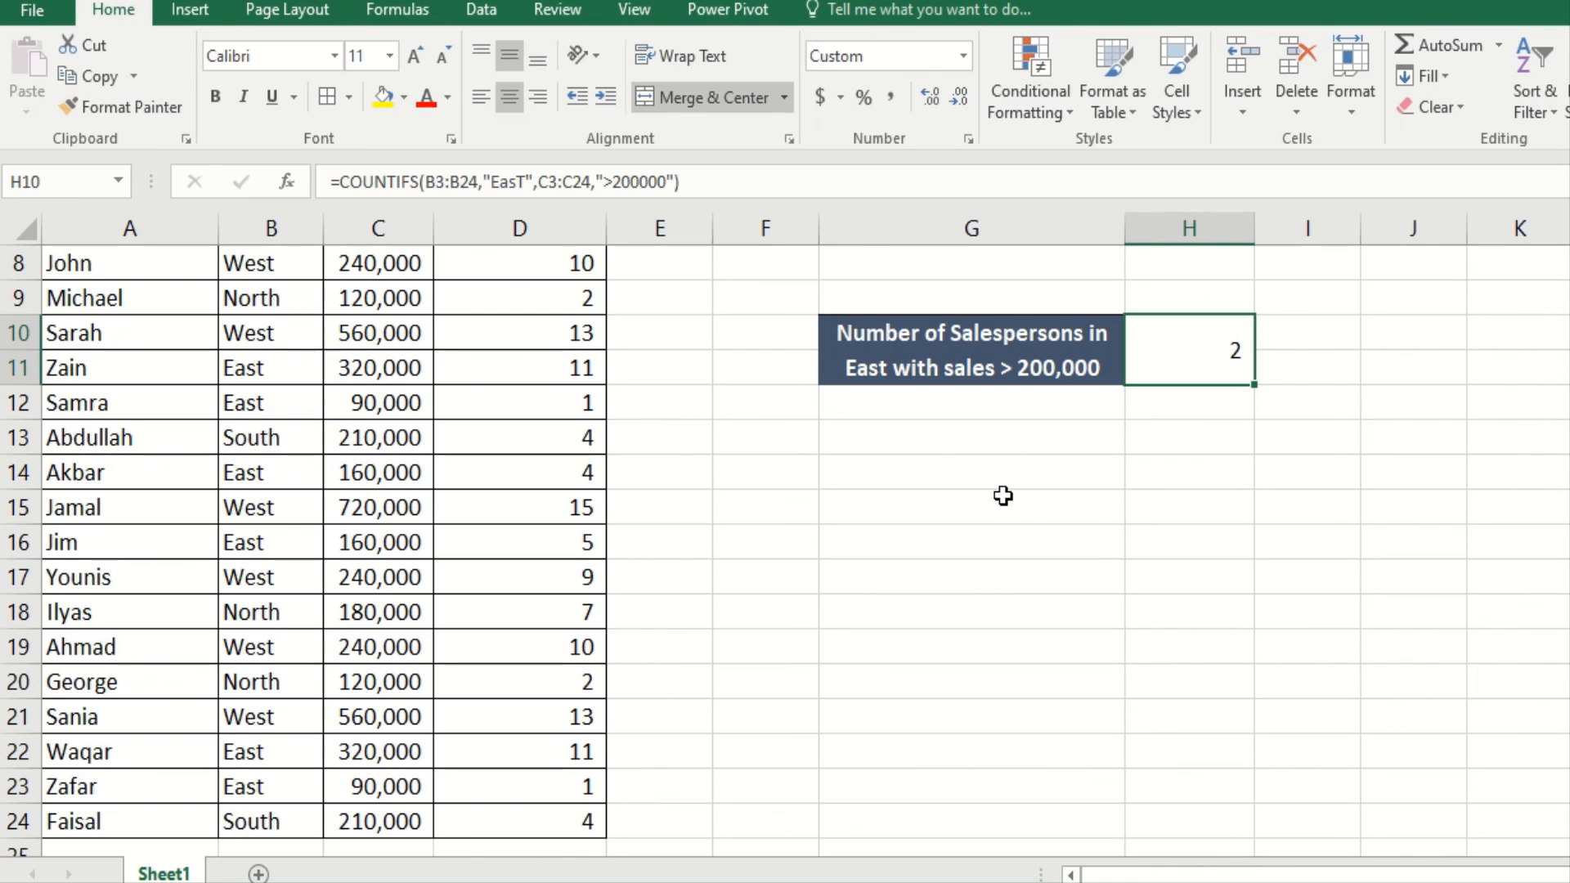